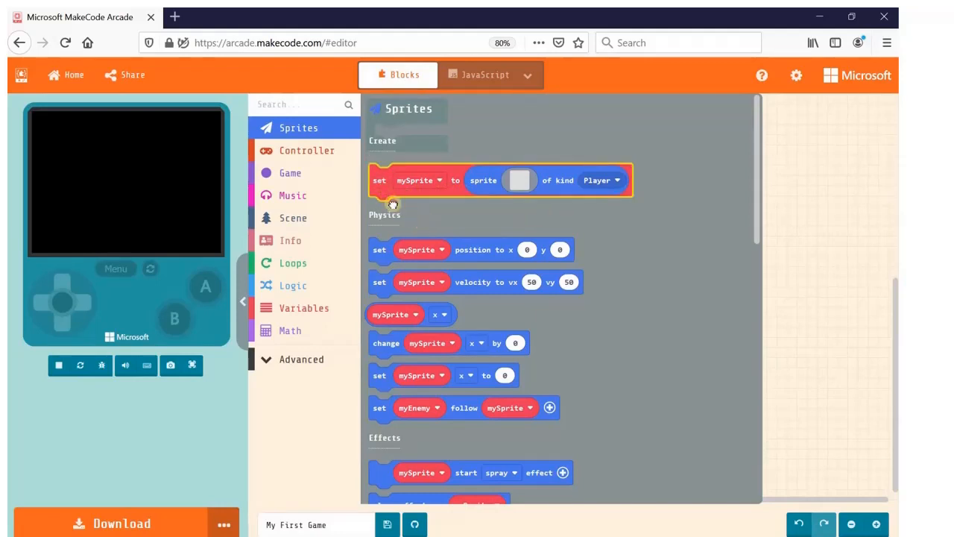
Place a block setting mySprite to a sprite of kind Player inside on start, and open its image for editing
{"action": "left_click_drag", "start_coordinate": [393, 204], "coordinate": [388, 147]}
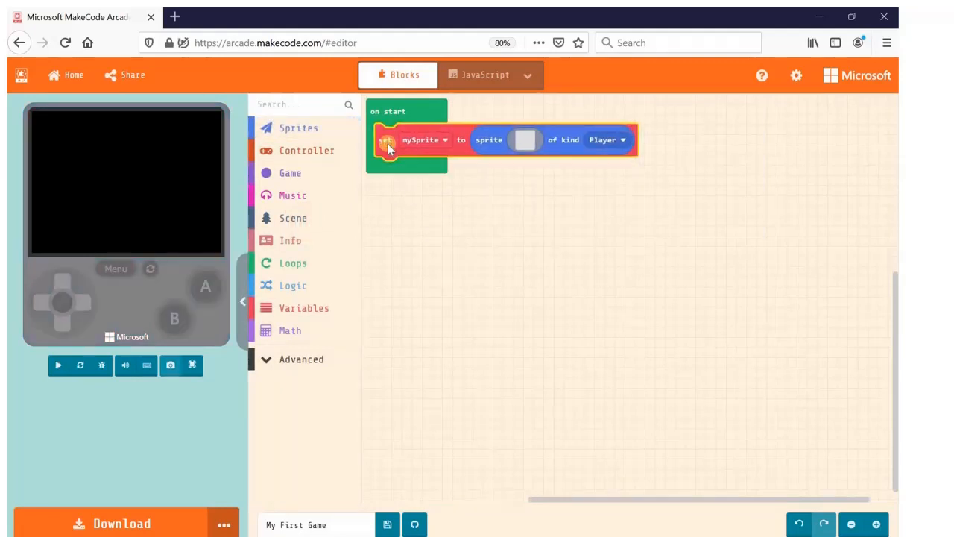
{"action": "left_click", "coordinate": [520, 292]}
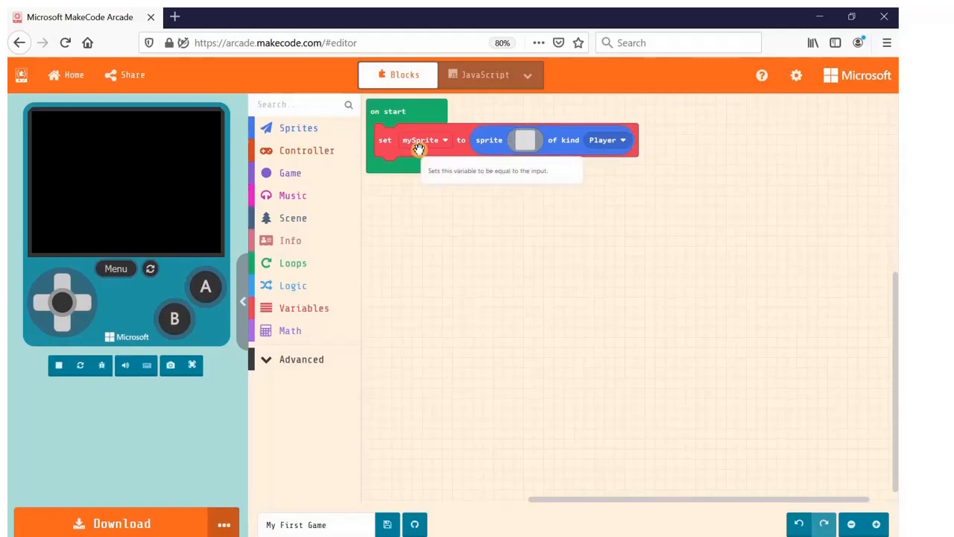
{"action": "left_click", "coordinate": [527, 141]}
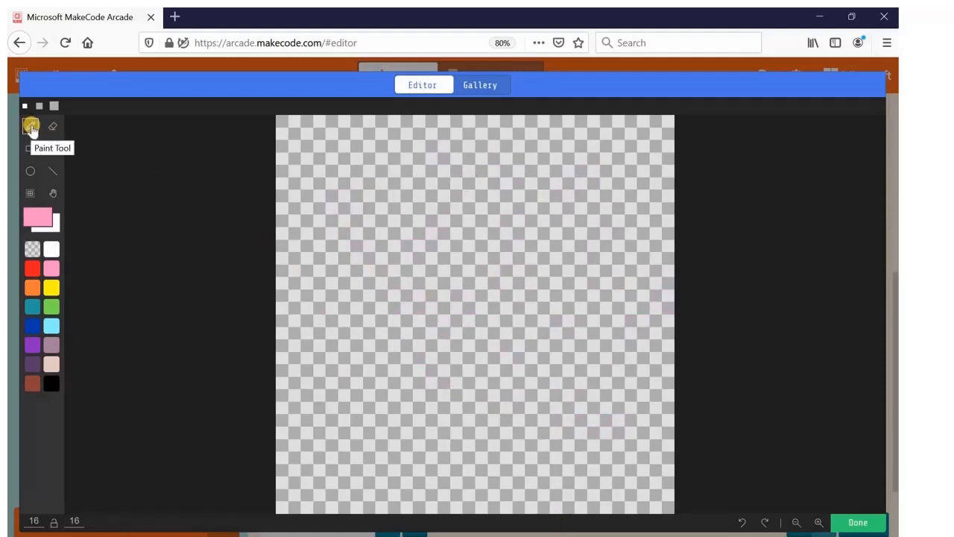
Paint several freehand pink strokes across the blank 16 x 16 sprite canvas with the Paint tool
{"action": "left_click_drag", "start_coordinate": [337, 202], "coordinate": [487, 302]}
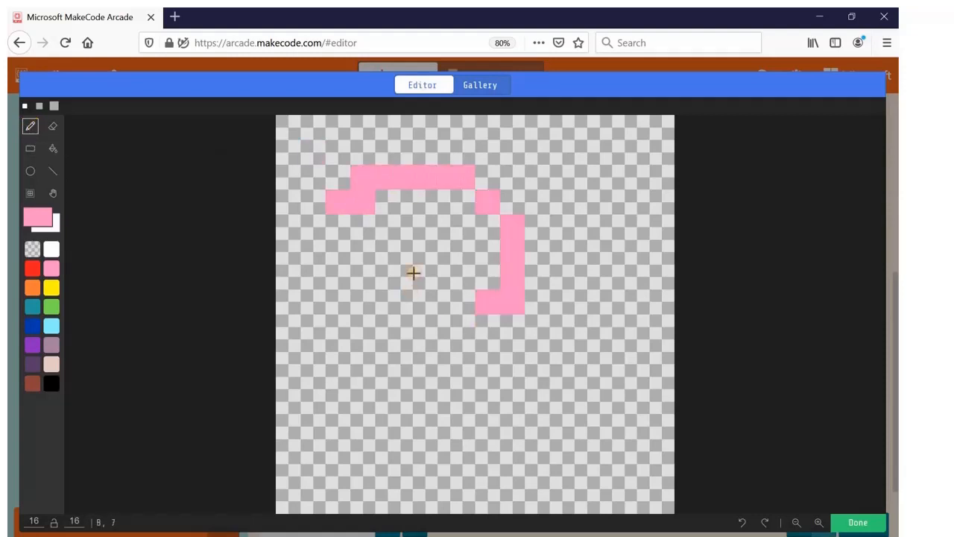
{"action": "mouse_move", "coordinate": [413, 272]}
{"action": "left_mouse_down"}
{"action": "mouse_move", "coordinate": [441, 394]}
{"action": "mouse_move", "coordinate": [466, 402]}
{"action": "left_mouse_up"}
{"action": "left_click_drag", "start_coordinate": [587, 202], "coordinate": [588, 376]}
{"action": "left_click_drag", "start_coordinate": [562, 451], "coordinate": [458, 475]}
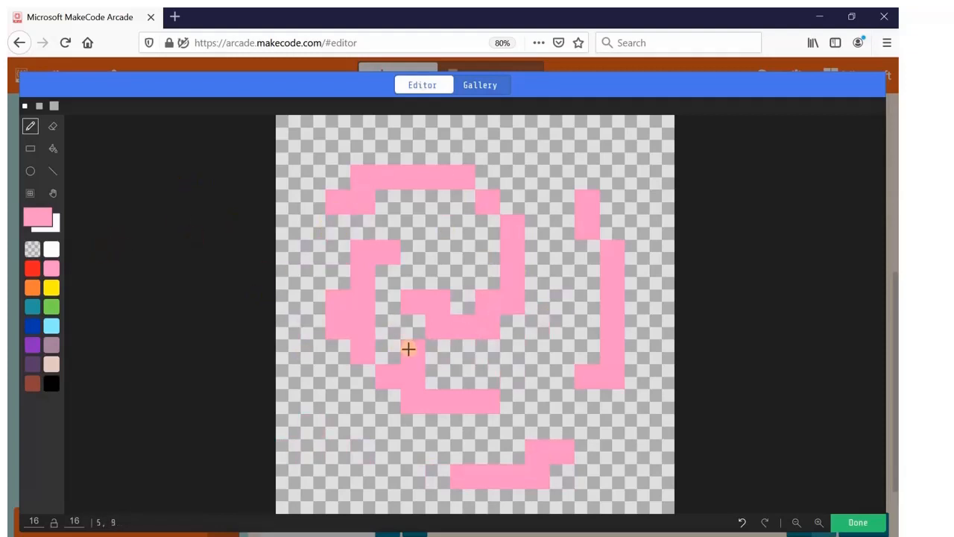
Add short green strokes and single pixels among the pink lines using the smallest brush
{"action": "left_click", "coordinate": [52, 307]}
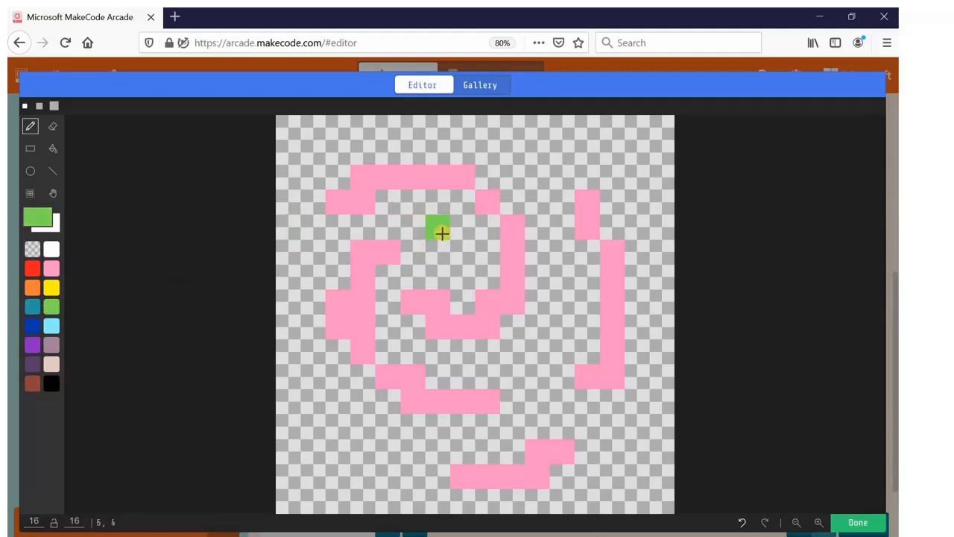
{"action": "left_click_drag", "start_coordinate": [437, 226], "coordinate": [462, 302]}
{"action": "left_click", "coordinate": [538, 176]}
{"action": "mouse_move", "coordinate": [538, 350]}
{"action": "left_mouse_down"}
{"action": "mouse_move", "coordinate": [544, 330]}
{"action": "mouse_move", "coordinate": [537, 377]}
{"action": "left_mouse_up"}
{"action": "left_click_drag", "start_coordinate": [436, 382], "coordinate": [459, 374]}
{"action": "left_click_drag", "start_coordinate": [339, 397], "coordinate": [361, 454]}
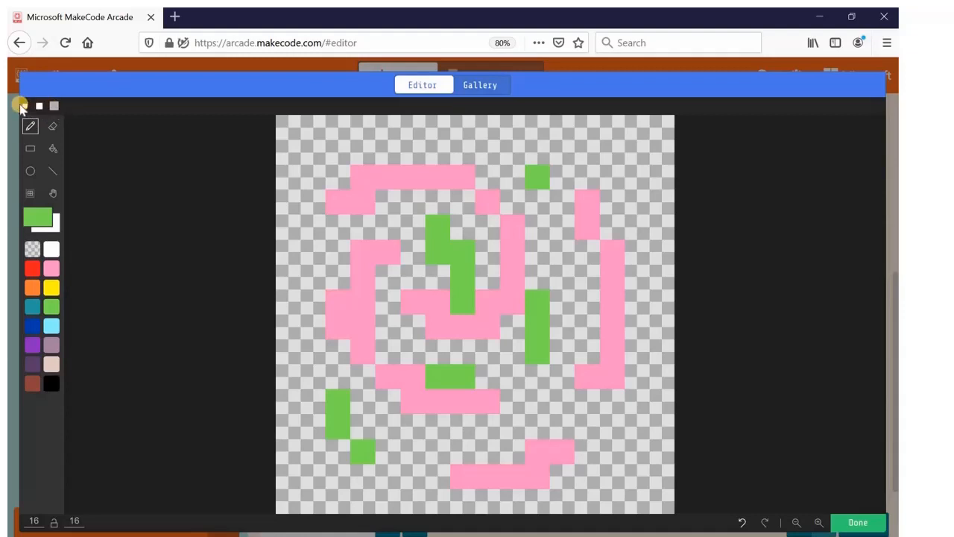
Stamp and paint thick green patches over the drawing with the medium brush size
{"action": "left_click", "coordinate": [40, 108]}
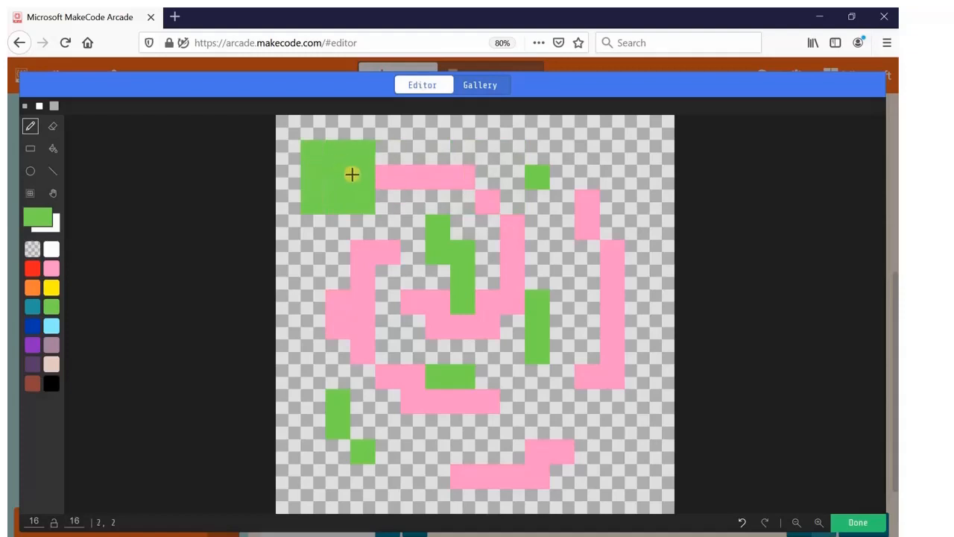
{"action": "left_click", "coordinate": [350, 174]}
{"action": "left_click", "coordinate": [461, 176]}
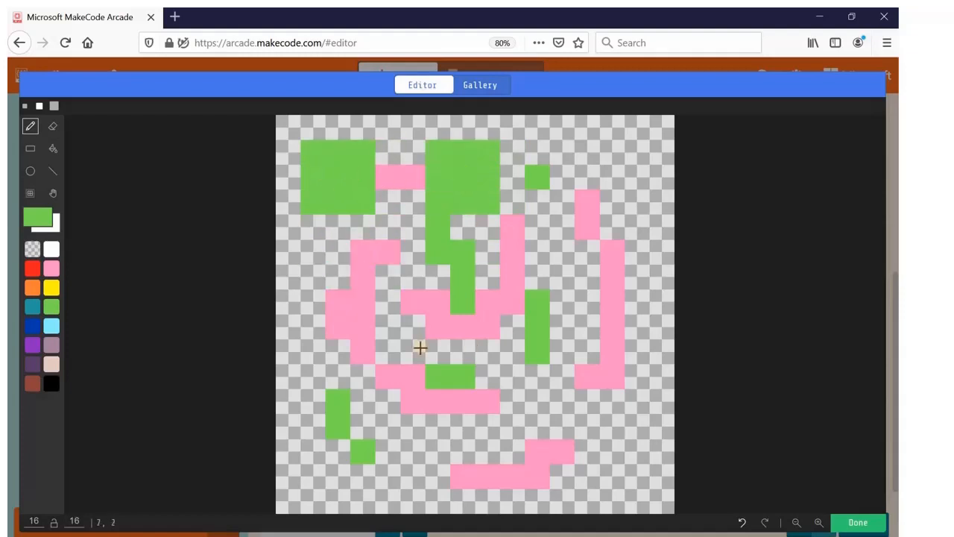
{"action": "left_click_drag", "start_coordinate": [336, 292], "coordinate": [363, 327]}
{"action": "left_click_drag", "start_coordinate": [541, 301], "coordinate": [492, 380]}
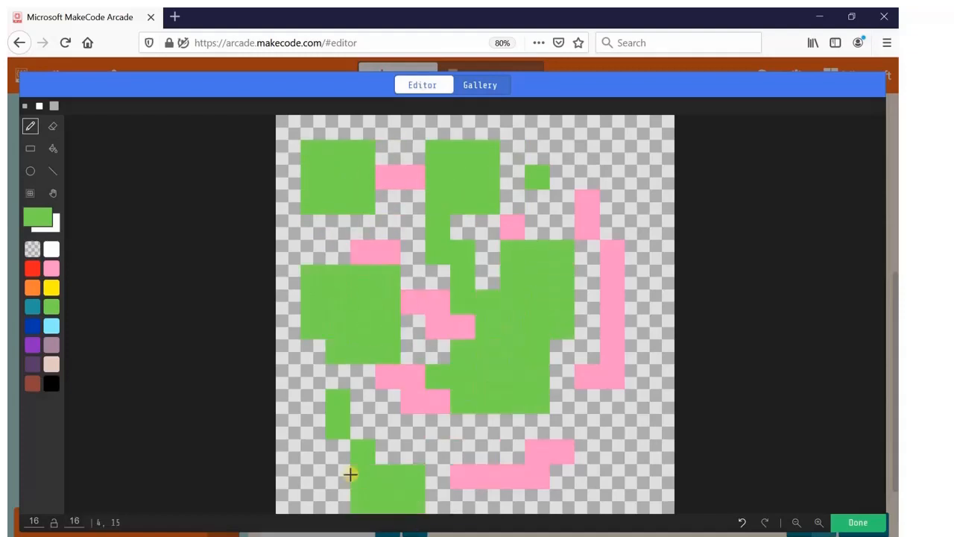
{"action": "left_click", "coordinate": [324, 460]}
{"action": "left_click", "coordinate": [462, 475]}
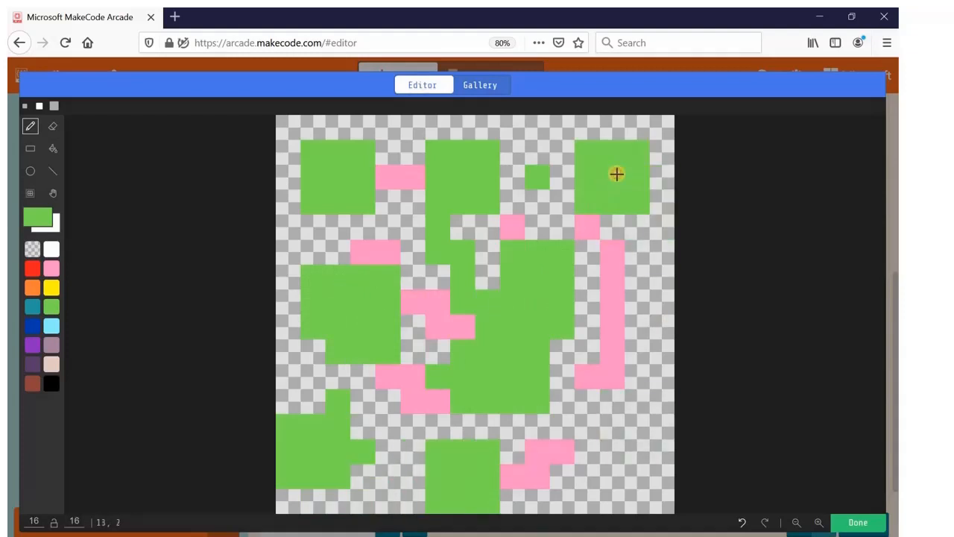
{"action": "left_click", "coordinate": [616, 174]}
Stamp four large dark blue squares on the canvas with the largest brush size
{"action": "left_click", "coordinate": [55, 106]}
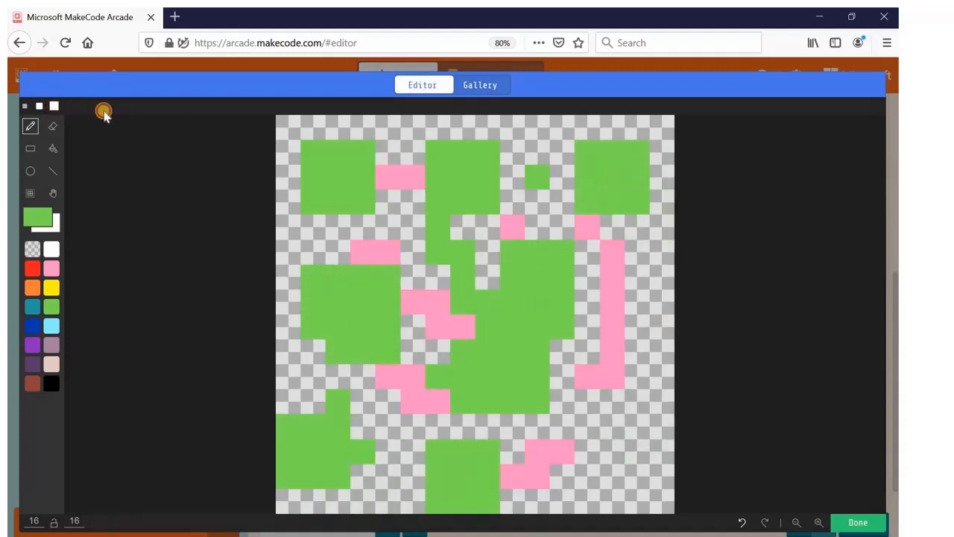
{"action": "left_click", "coordinate": [32, 324]}
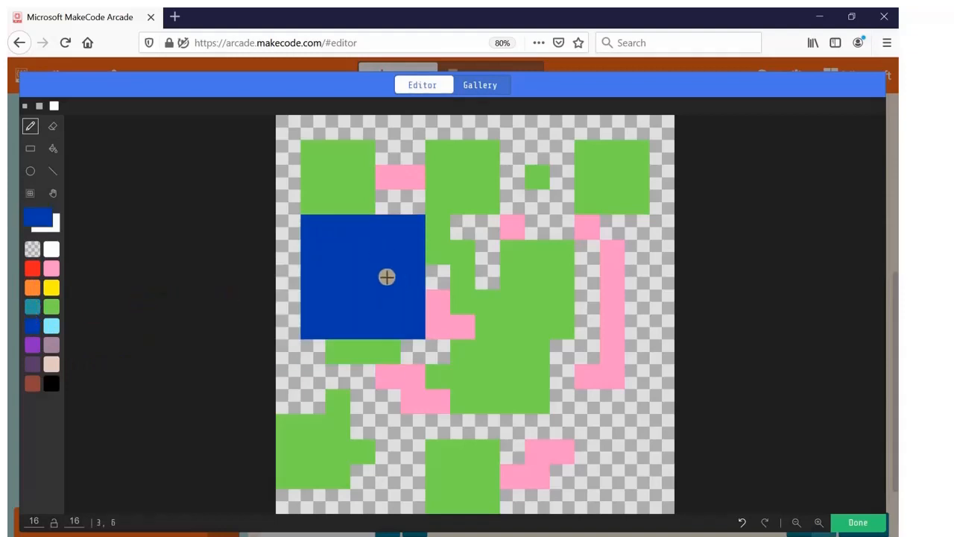
{"action": "left_click", "coordinate": [375, 249]}
{"action": "left_click", "coordinate": [562, 257]}
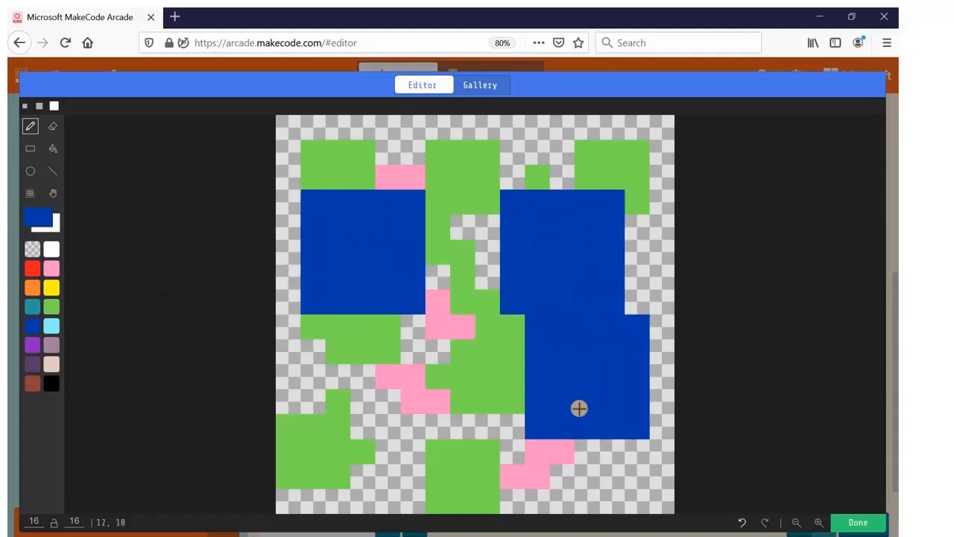
{"action": "left_click", "coordinate": [363, 425]}
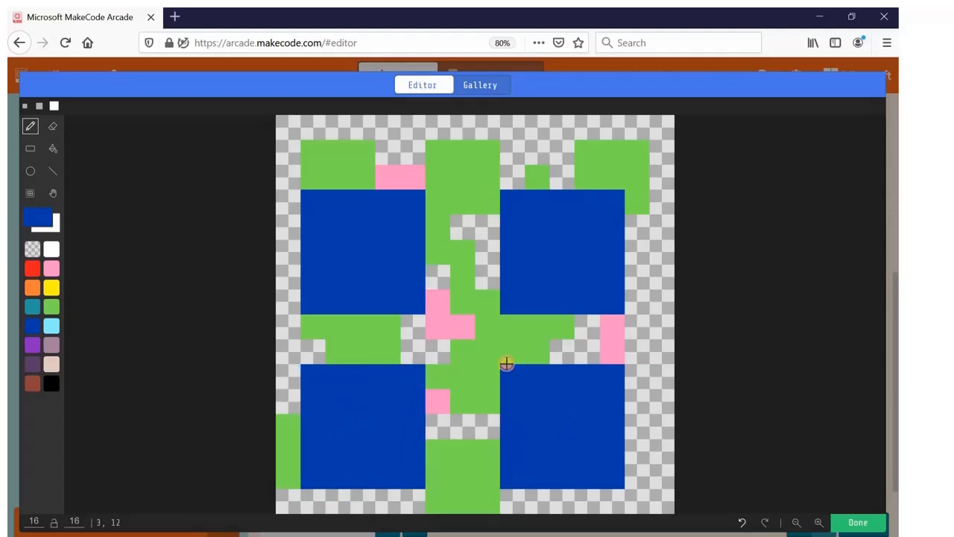
Erase the upper and middle part of the drawing with the largest eraser
{"action": "left_click", "coordinate": [53, 127]}
{"action": "mouse_move", "coordinate": [336, 200]}
{"action": "left_mouse_down"}
{"action": "mouse_move", "coordinate": [347, 199]}
{"action": "mouse_move", "coordinate": [366, 231]}
{"action": "left_mouse_up"}
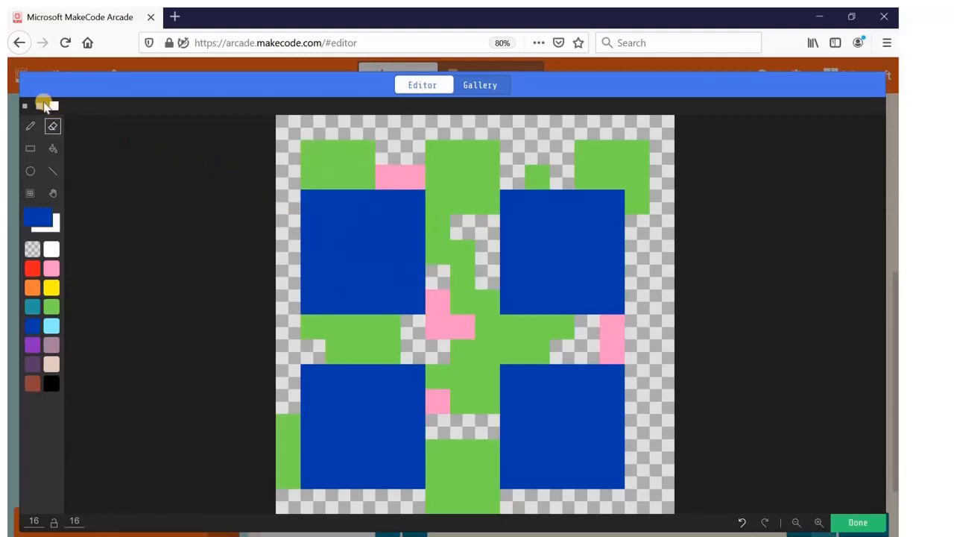
{"action": "mouse_move", "coordinate": [464, 202]}
{"action": "left_mouse_down"}
{"action": "mouse_move", "coordinate": [616, 209]}
{"action": "mouse_move", "coordinate": [366, 256]}
{"action": "mouse_move", "coordinate": [545, 341]}
{"action": "mouse_move", "coordinate": [283, 183]}
{"action": "left_mouse_up"}
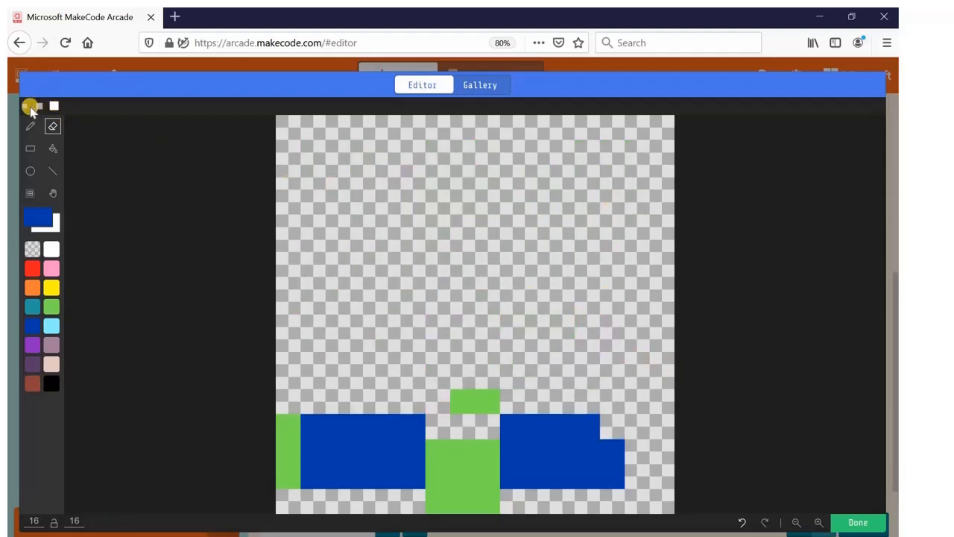
Erase thin strips from the remaining blocks with the smallest eraser, and clear the rest of the canvas with the largest
{"action": "left_click", "coordinate": [26, 108]}
{"action": "left_click", "coordinate": [340, 451]}
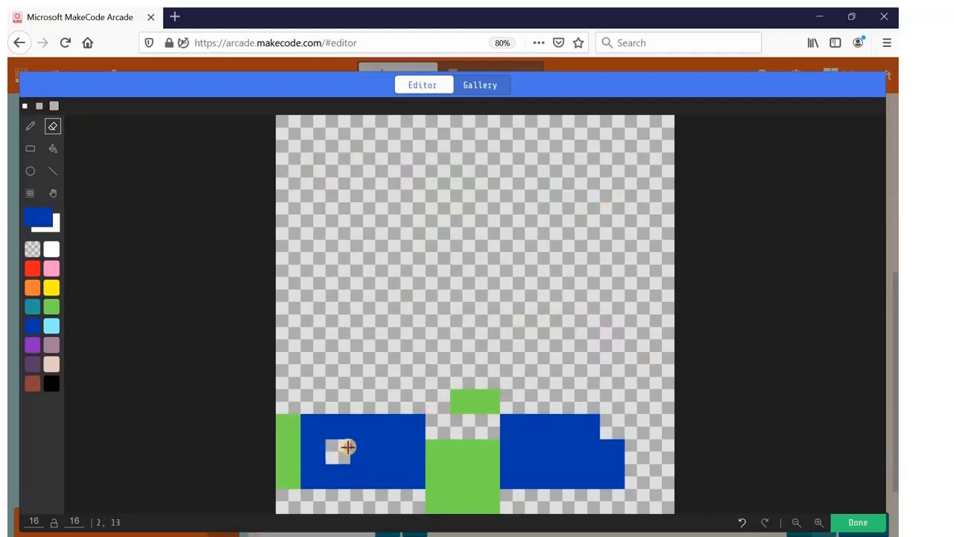
{"action": "left_click", "coordinate": [419, 451]}
{"action": "mouse_move", "coordinate": [421, 450]}
{"action": "left_mouse_down"}
{"action": "mouse_move", "coordinate": [513, 449]}
{"action": "mouse_move", "coordinate": [537, 411]}
{"action": "mouse_move", "coordinate": [583, 432]}
{"action": "mouse_move", "coordinate": [576, 485]}
{"action": "left_mouse_up"}
{"action": "mouse_move", "coordinate": [427, 484]}
{"action": "left_mouse_down"}
{"action": "mouse_move", "coordinate": [298, 419]}
{"action": "mouse_move", "coordinate": [288, 478]}
{"action": "left_mouse_up"}
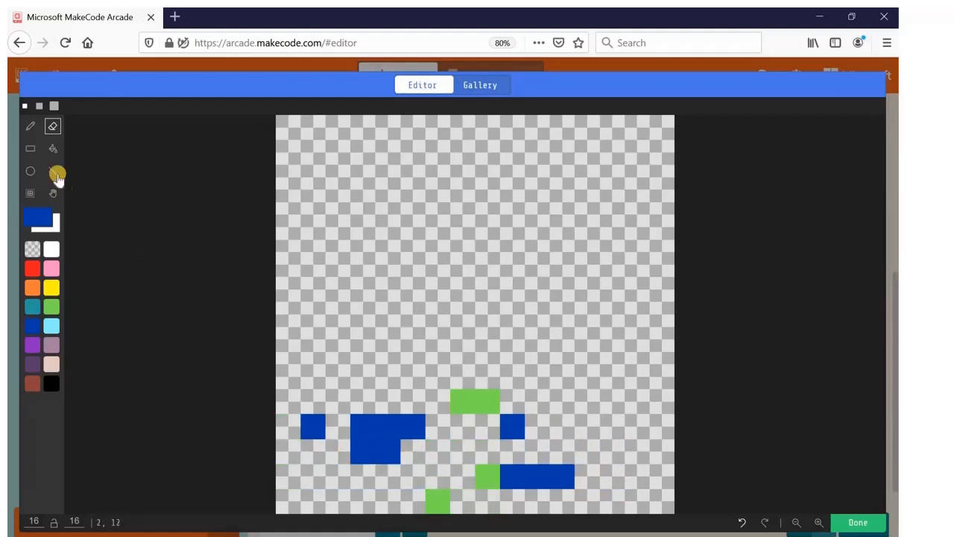
{"action": "left_click", "coordinate": [52, 106]}
{"action": "mouse_move", "coordinate": [351, 464]}
{"action": "left_mouse_down"}
{"action": "mouse_move", "coordinate": [444, 432]}
{"action": "mouse_move", "coordinate": [613, 452]}
{"action": "left_mouse_up"}
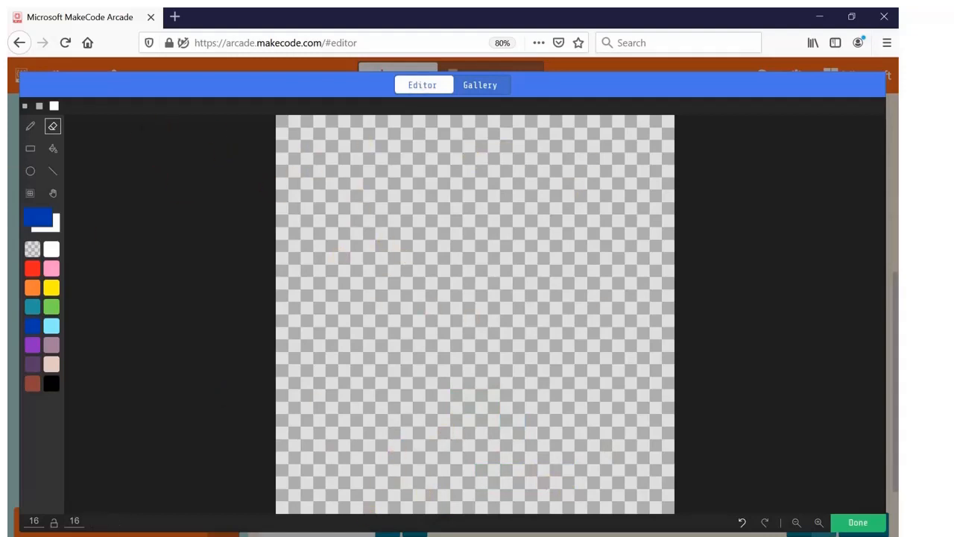
Paint scattered dark blue pixels and connected one-pixel-wide strokes in the upper half of the canvas with the smallest brush
{"action": "left_click", "coordinate": [25, 107]}
{"action": "left_click", "coordinate": [26, 107]}
{"action": "left_click", "coordinate": [30, 125]}
{"action": "left_click", "coordinate": [339, 176]}
{"action": "left_click", "coordinate": [431, 161]}
{"action": "left_click", "coordinate": [438, 202]}
{"action": "left_click", "coordinate": [388, 276]}
{"action": "left_click_drag", "start_coordinate": [555, 246], "coordinate": [560, 176]}
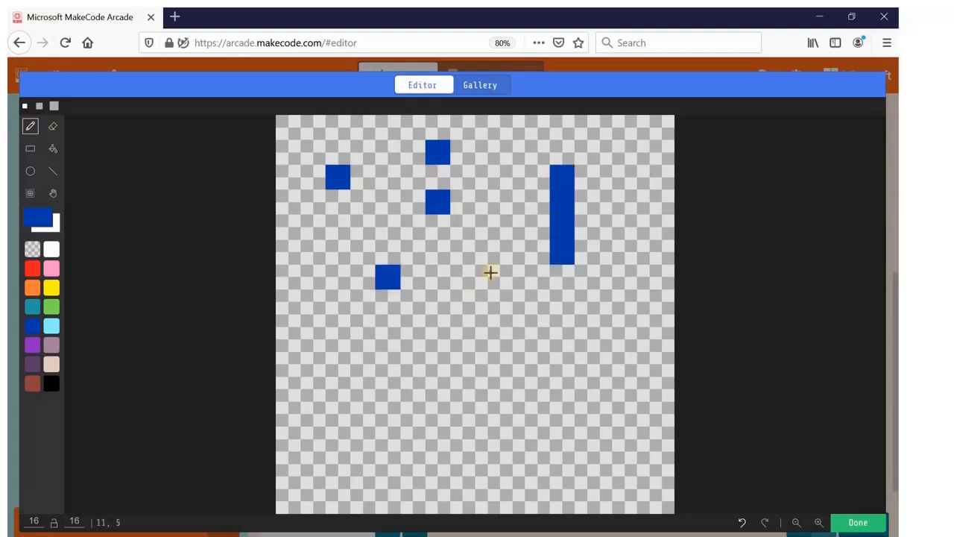
{"action": "left_click_drag", "start_coordinate": [488, 273], "coordinate": [412, 252]}
{"action": "left_click_drag", "start_coordinate": [432, 165], "coordinate": [412, 227]}
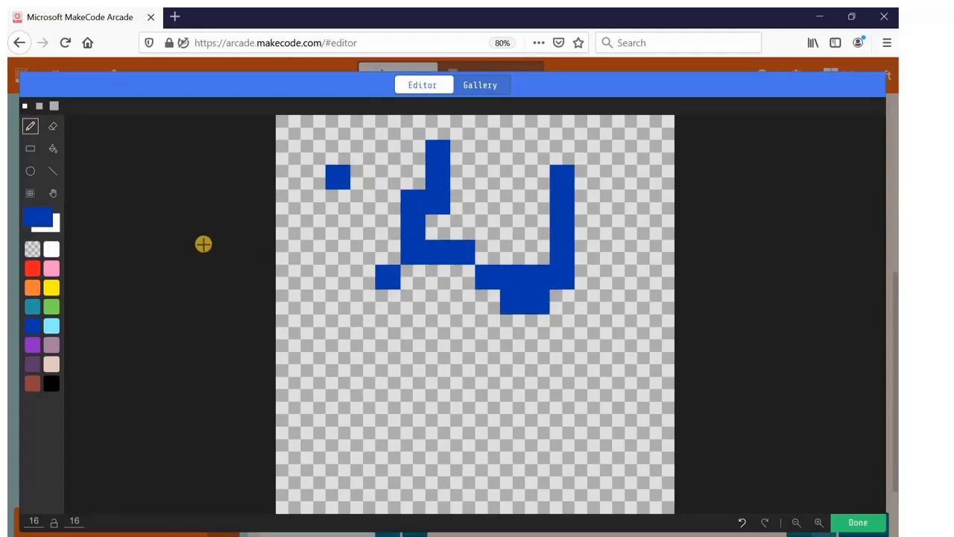
Draw two orange outlines with the Rectangle tool: one about 14 x 6 pixels in the lower half and a 6 x 6 square at the upper right
{"action": "left_click", "coordinate": [32, 150]}
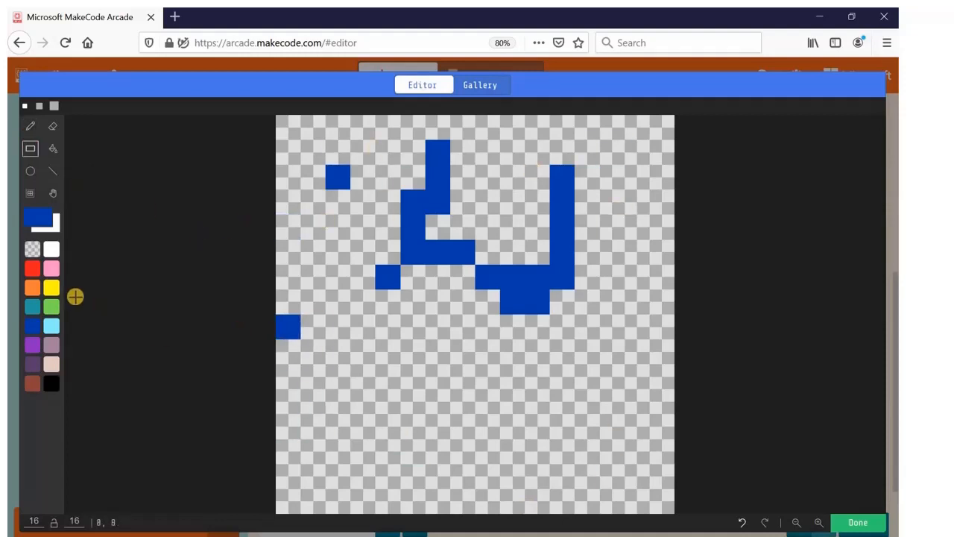
{"action": "left_click", "coordinate": [32, 290]}
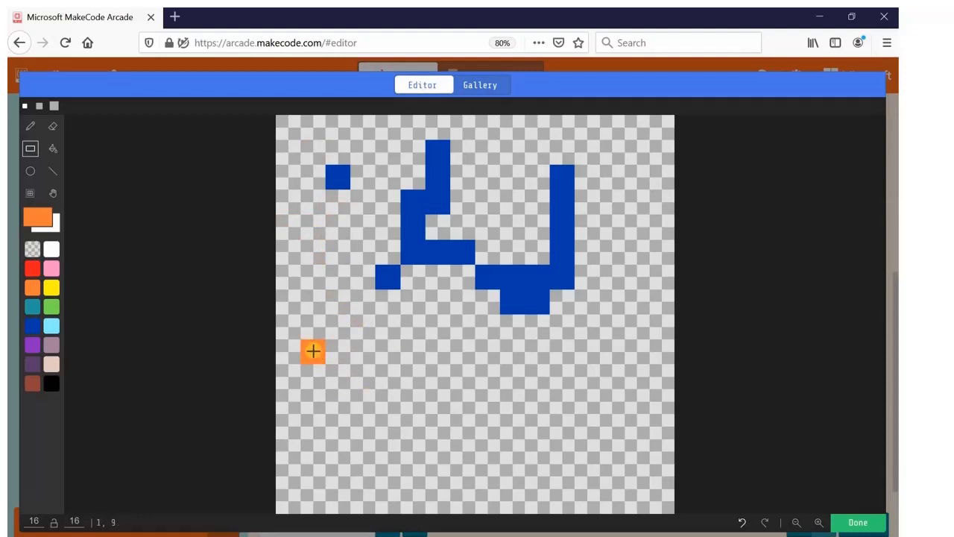
{"action": "left_click_drag", "start_coordinate": [343, 378], "coordinate": [630, 486]}
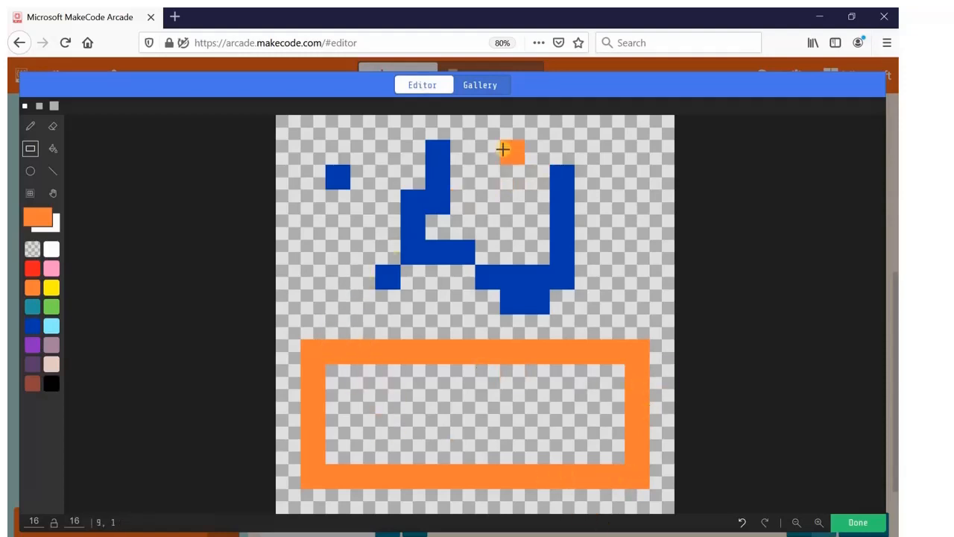
{"action": "left_click_drag", "start_coordinate": [519, 167], "coordinate": [648, 276]}
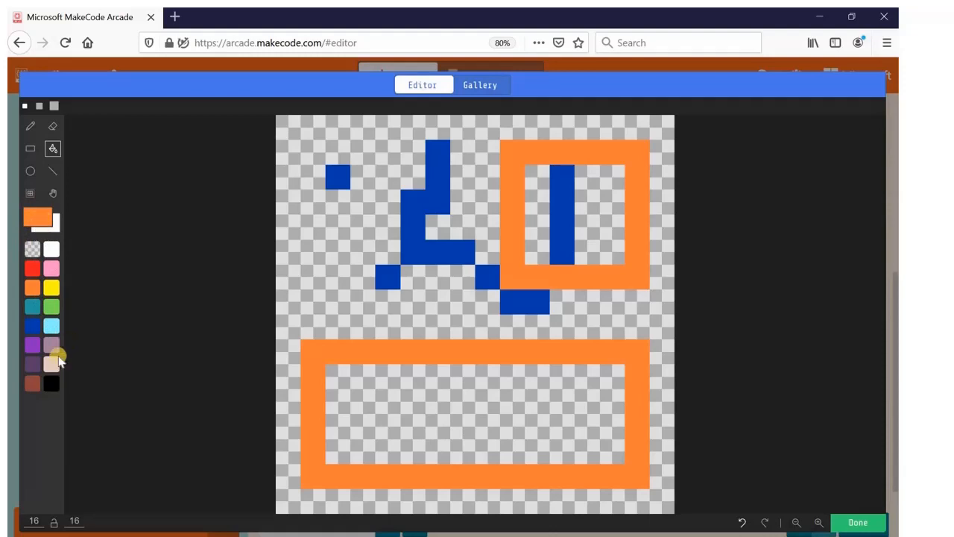
Fill the wide orange rectangle with red, and the orange square's left gap with light blue and right gap with yellow
{"action": "left_click", "coordinate": [32, 269]}
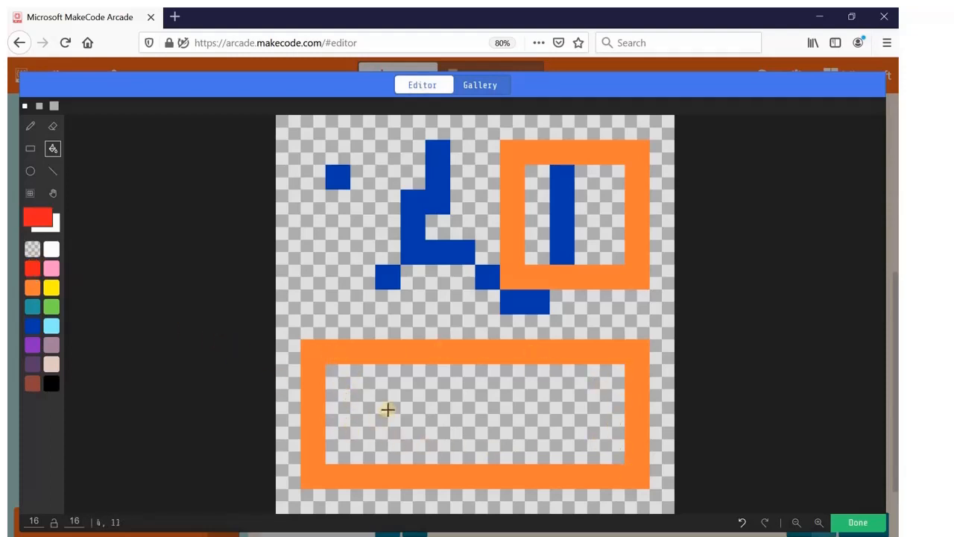
{"action": "left_click", "coordinate": [442, 413]}
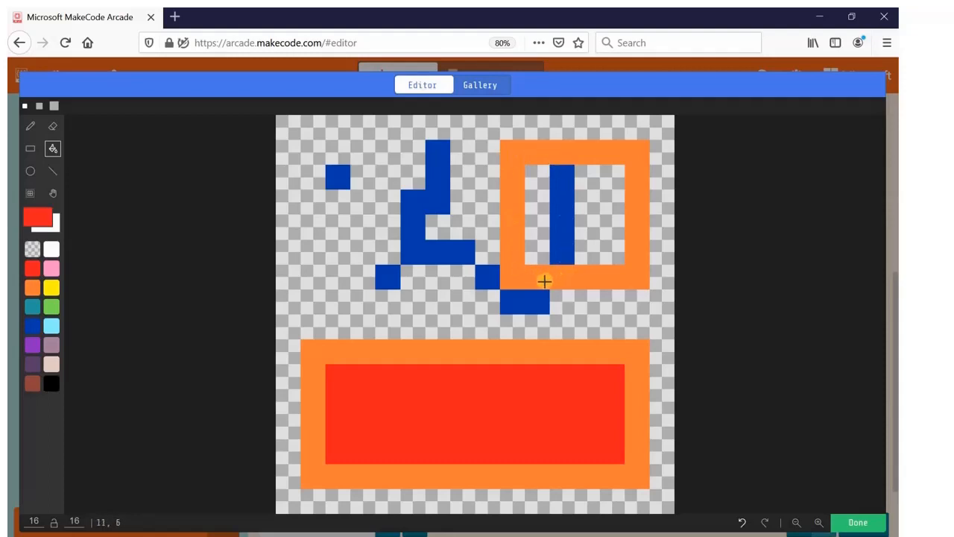
{"action": "left_click", "coordinate": [51, 328]}
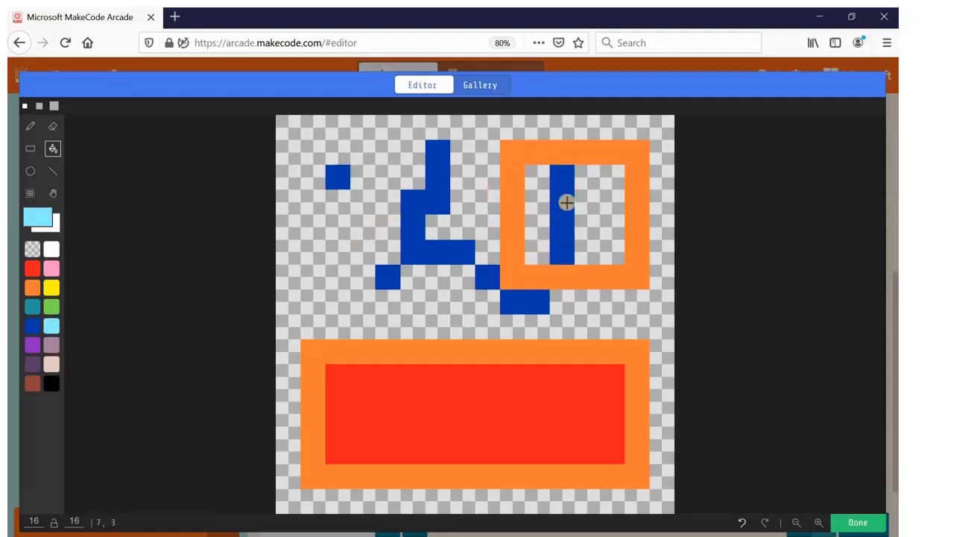
{"action": "left_click", "coordinate": [528, 213]}
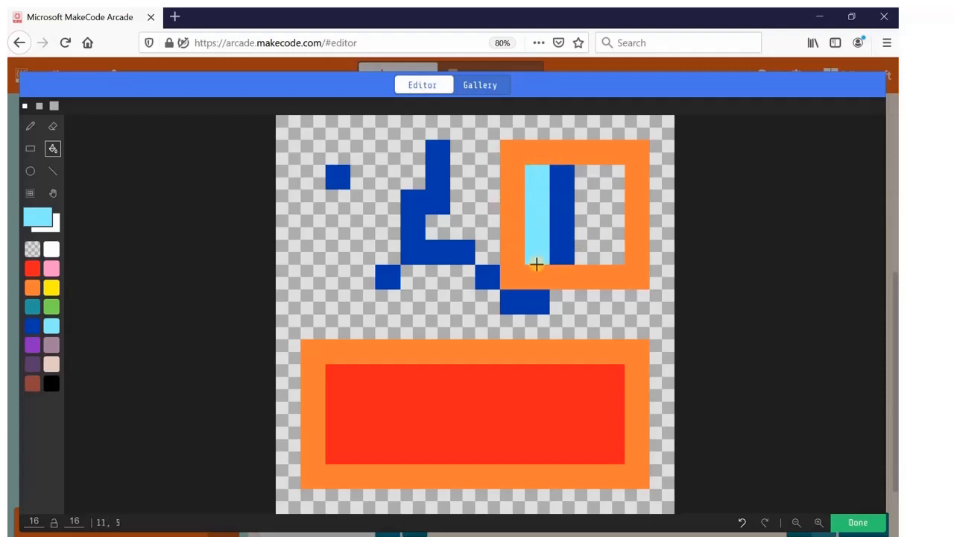
{"action": "left_click", "coordinate": [50, 287]}
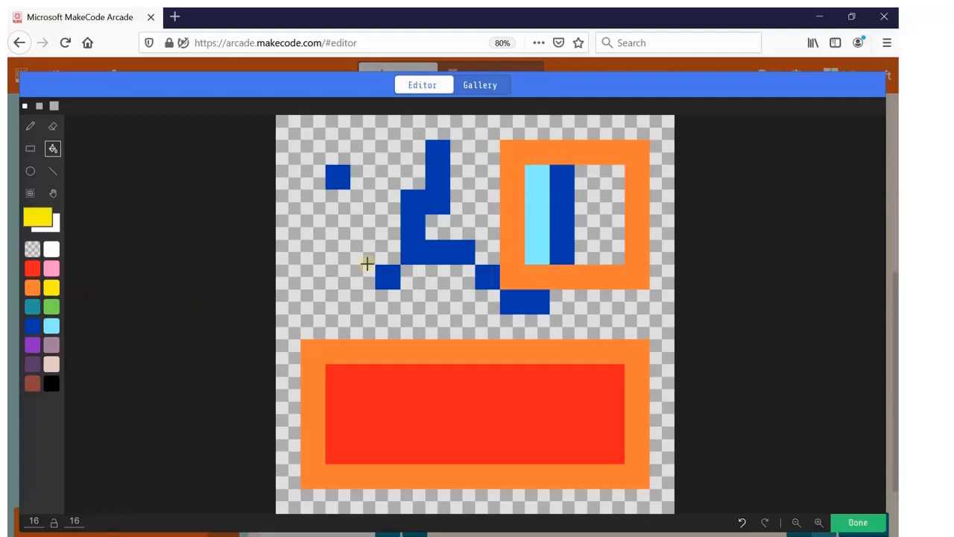
{"action": "left_click", "coordinate": [596, 210]}
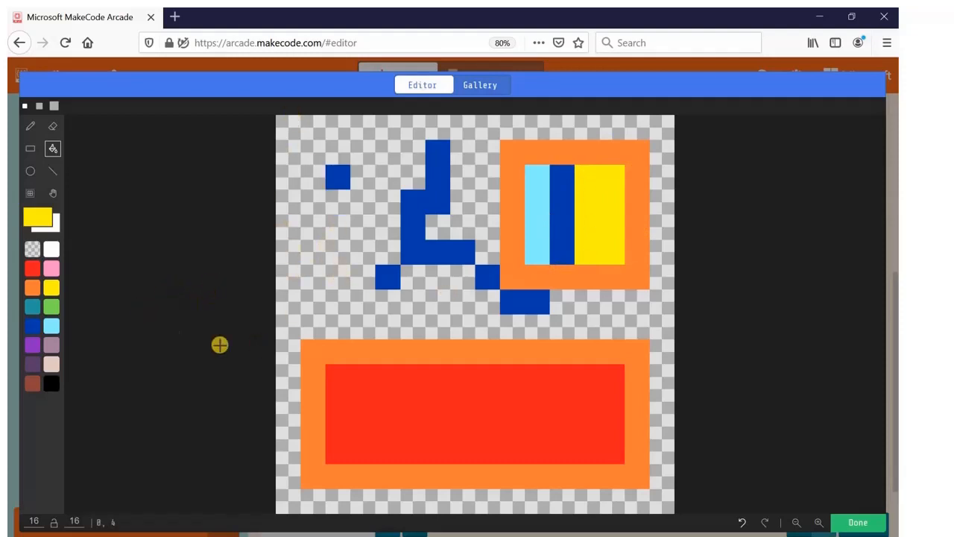
Fill the transparent background around the shapes with green
{"action": "left_click", "coordinate": [51, 307]}
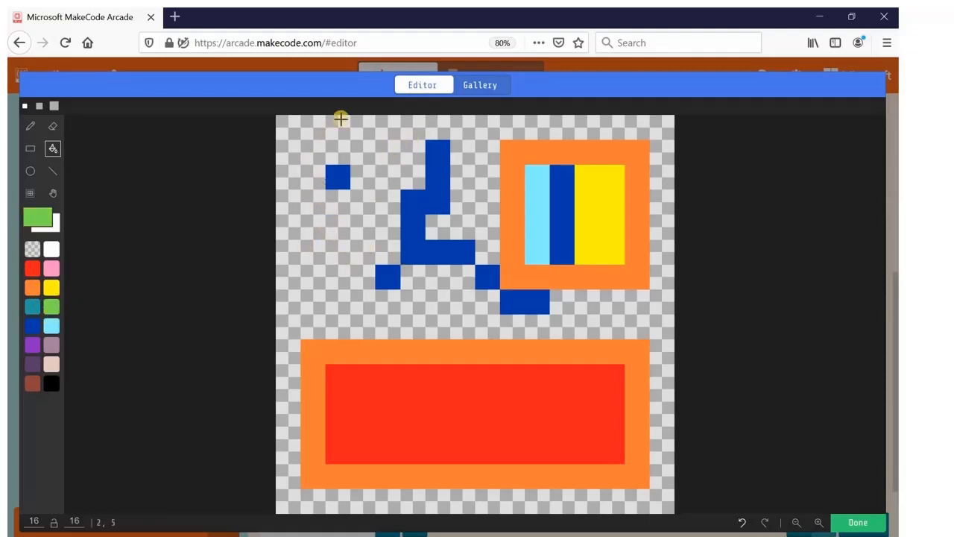
{"action": "left_click", "coordinate": [325, 236]}
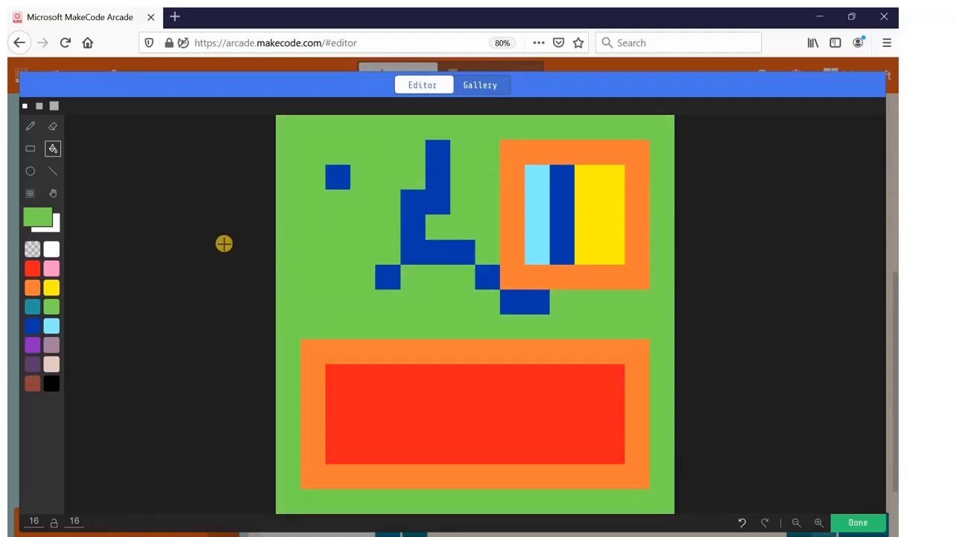
Draw a black circle outline about 13 pixels across over the upper part of the canvas with the Circle tool, undoing the misplaced first attempt
{"action": "left_click", "coordinate": [30, 173]}
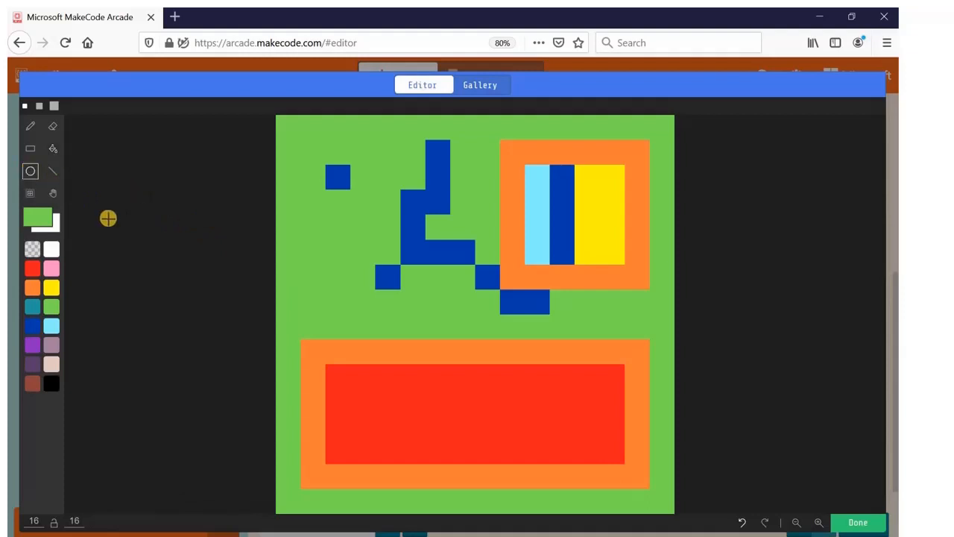
{"action": "left_click", "coordinate": [49, 383]}
{"action": "mouse_move", "coordinate": [349, 221]}
{"action": "left_mouse_down"}
{"action": "mouse_move", "coordinate": [448, 322]}
{"action": "mouse_move", "coordinate": [448, 313]}
{"action": "left_mouse_up"}
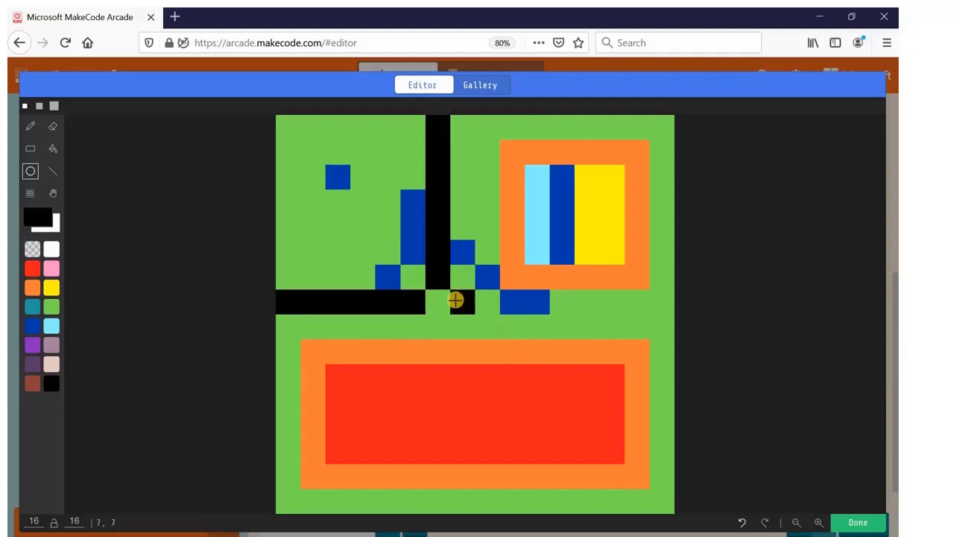
{"action": "left_click", "coordinate": [742, 526]}
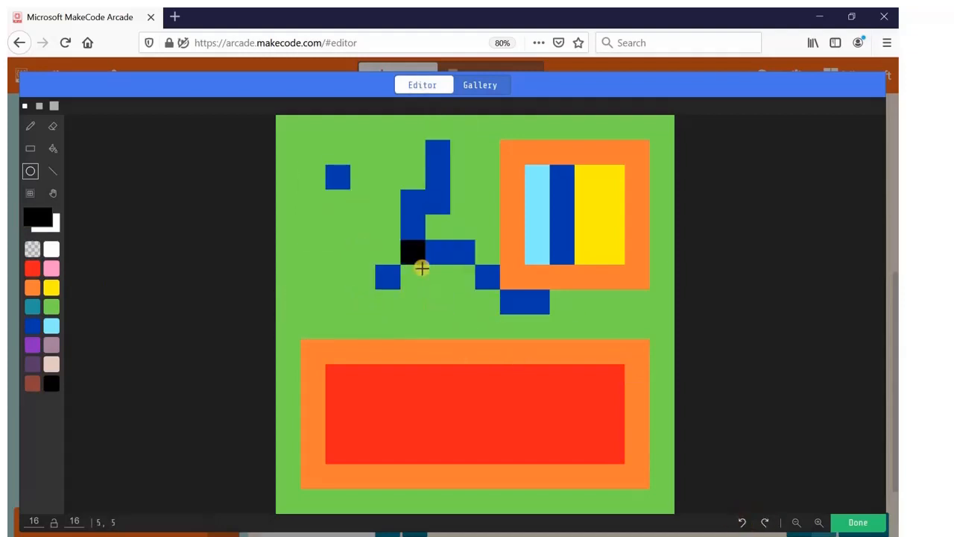
{"action": "mouse_move", "coordinate": [455, 276]}
{"action": "left_mouse_down"}
{"action": "mouse_move", "coordinate": [528, 356]}
{"action": "mouse_move", "coordinate": [564, 422]}
{"action": "left_mouse_up"}
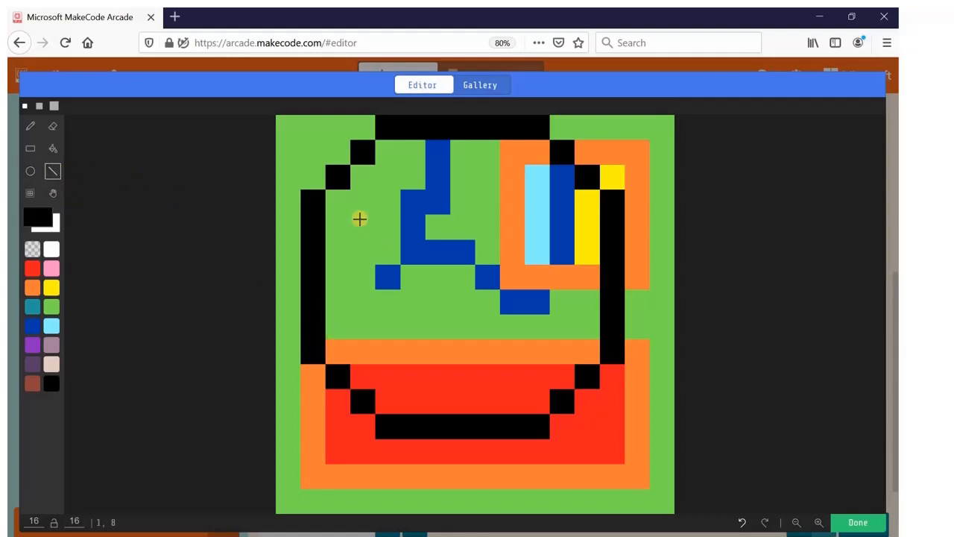
Erase everything on the canvas with the Eraser at the large 5 px cursor size
{"action": "left_click", "coordinate": [54, 106]}
{"action": "key", "text": "e"}
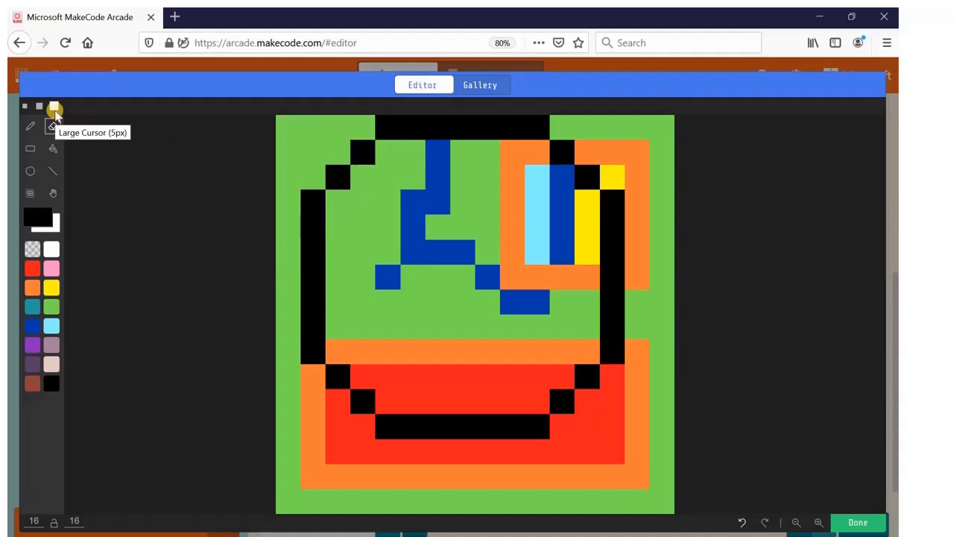
{"action": "mouse_move", "coordinate": [326, 204]}
{"action": "left_mouse_down"}
{"action": "mouse_move", "coordinate": [330, 179]}
{"action": "mouse_move", "coordinate": [551, 203]}
{"action": "left_mouse_up"}
{"action": "mouse_move", "coordinate": [643, 206]}
{"action": "left_mouse_down"}
{"action": "mouse_move", "coordinate": [481, 149]}
{"action": "mouse_move", "coordinate": [654, 427]}
{"action": "mouse_move", "coordinate": [402, 443]}
{"action": "mouse_move", "coordinate": [318, 265]}
{"action": "mouse_move", "coordinate": [585, 291]}
{"action": "mouse_move", "coordinate": [735, 375]}
{"action": "mouse_move", "coordinate": [179, 202]}
{"action": "left_mouse_up"}
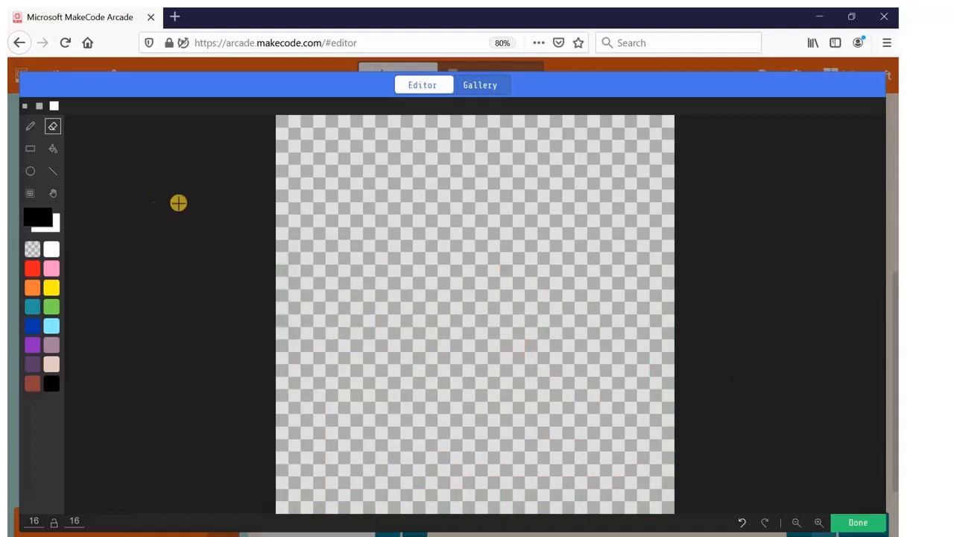
Paint an uneven black freehand stroke about 11 pixels wide near the canvas's upper edge with the Pencil at the smallest size
{"action": "left_click", "coordinate": [54, 174]}
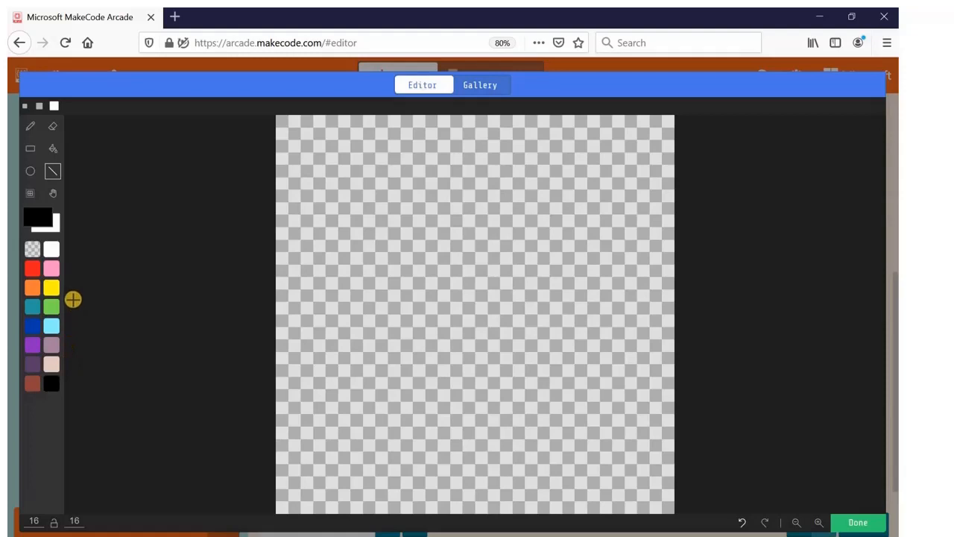
{"action": "left_click", "coordinate": [32, 131]}
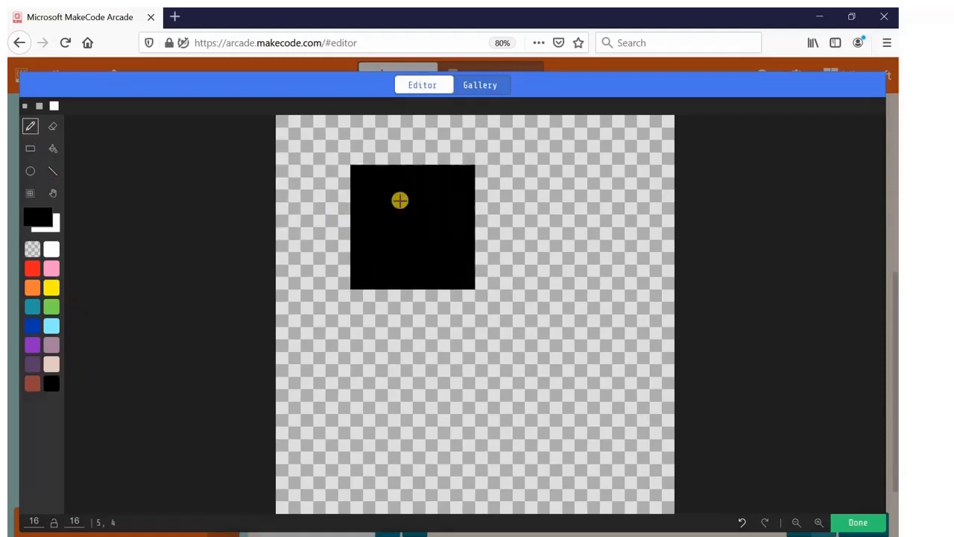
{"action": "left_click", "coordinate": [24, 106]}
{"action": "mouse_move", "coordinate": [336, 174]}
{"action": "left_mouse_down"}
{"action": "mouse_move", "coordinate": [500, 191]}
{"action": "mouse_move", "coordinate": [592, 184]}
{"action": "left_mouse_up"}
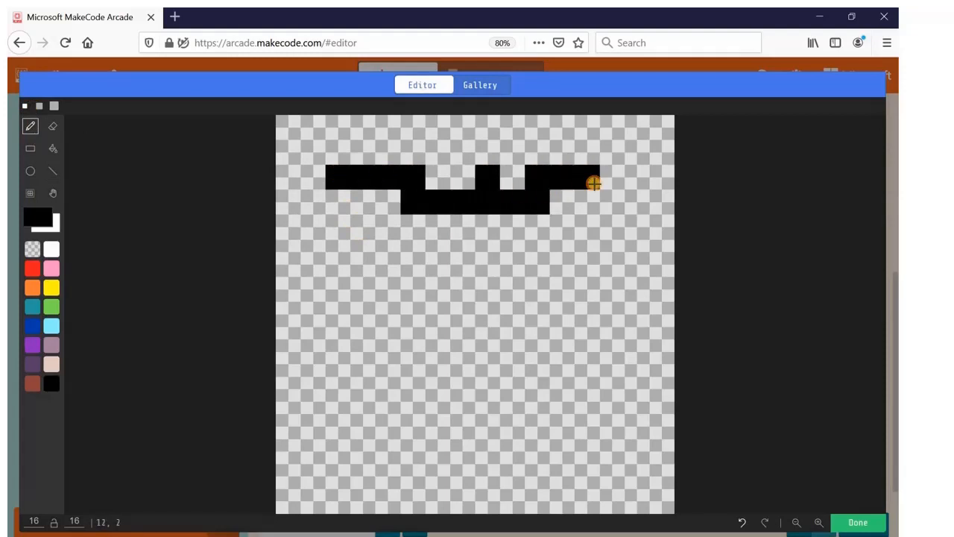
Draw two straight horizontal lines 12 pixels long with the Line tool, a black one mid-canvas and a purple one below it
{"action": "left_click", "coordinate": [53, 172]}
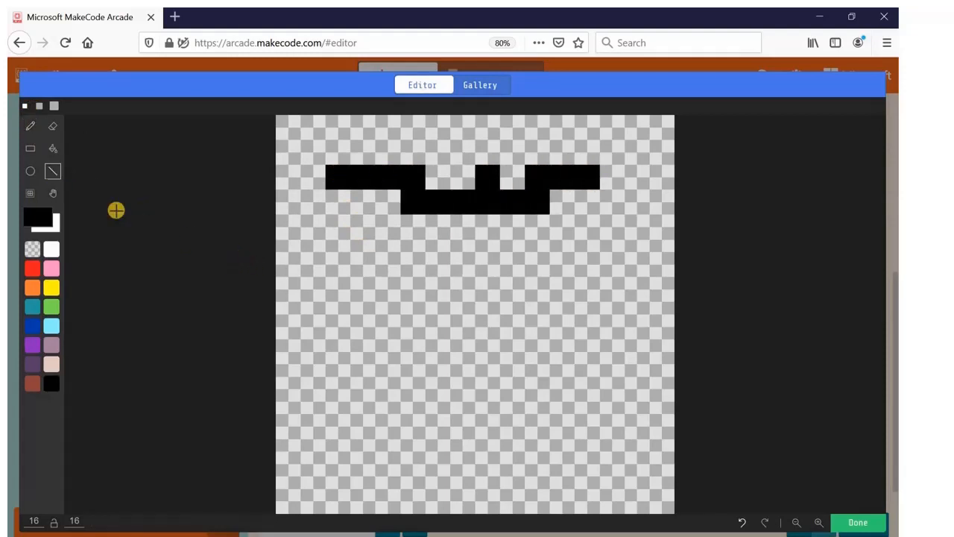
{"action": "mouse_move", "coordinate": [333, 303]}
{"action": "left_mouse_down"}
{"action": "mouse_move", "coordinate": [441, 315]}
{"action": "mouse_move", "coordinate": [618, 296]}
{"action": "left_mouse_up"}
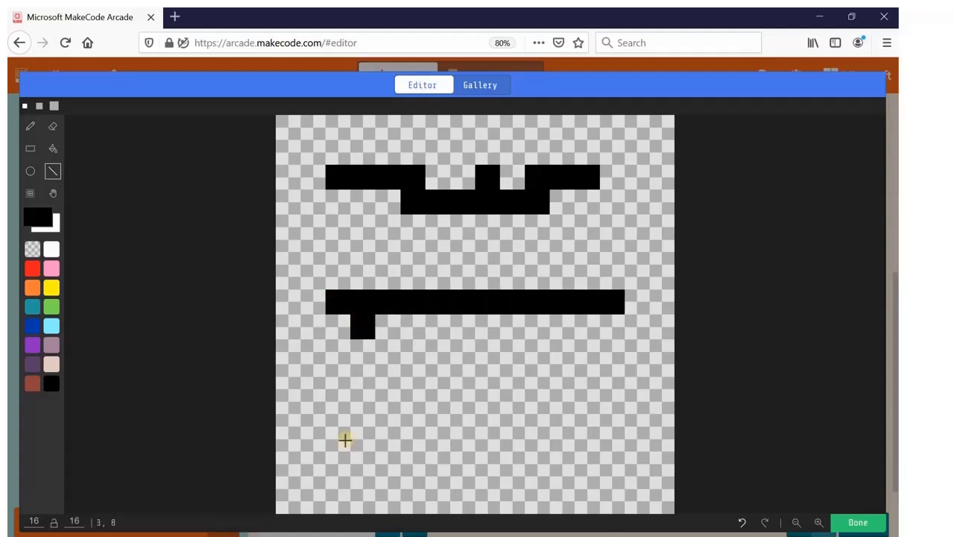
{"action": "left_click", "coordinate": [32, 345]}
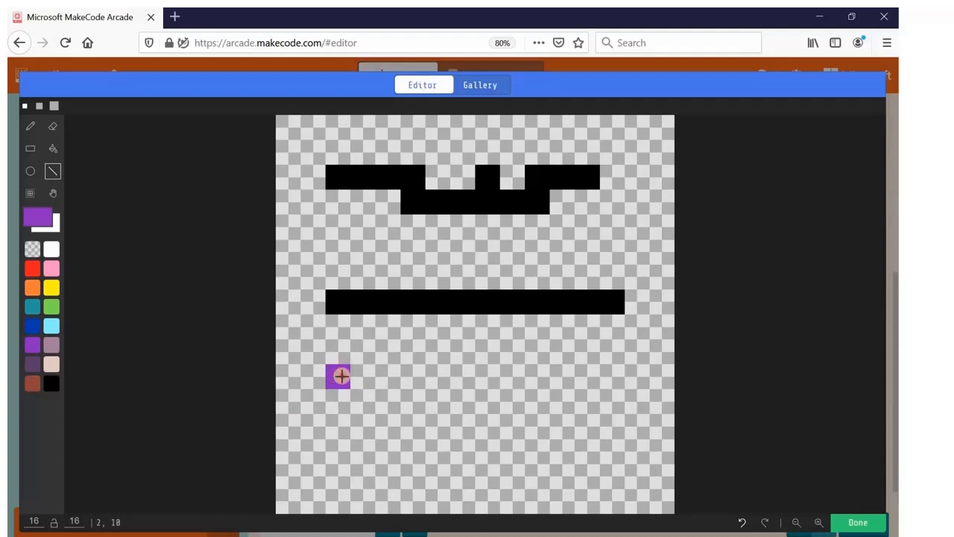
{"action": "mouse_move", "coordinate": [341, 376]}
{"action": "left_mouse_down"}
{"action": "mouse_move", "coordinate": [520, 378]}
{"action": "mouse_move", "coordinate": [590, 506]}
{"action": "mouse_move", "coordinate": [602, 377]}
{"action": "left_mouse_up"}
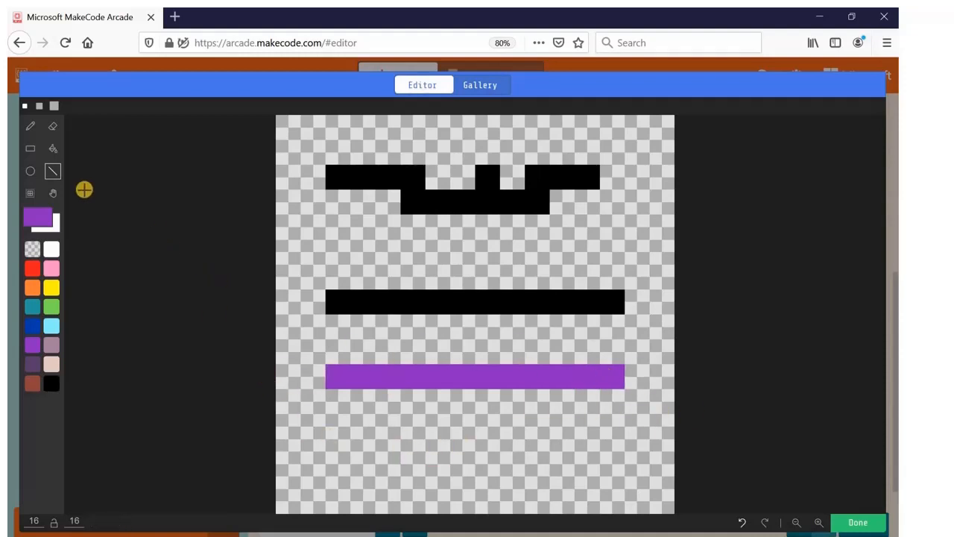
Marquee-select a 7 x 12 pixel area over the left part of the drawing and move it 7 pixels to the right
{"action": "left_click", "coordinate": [29, 195]}
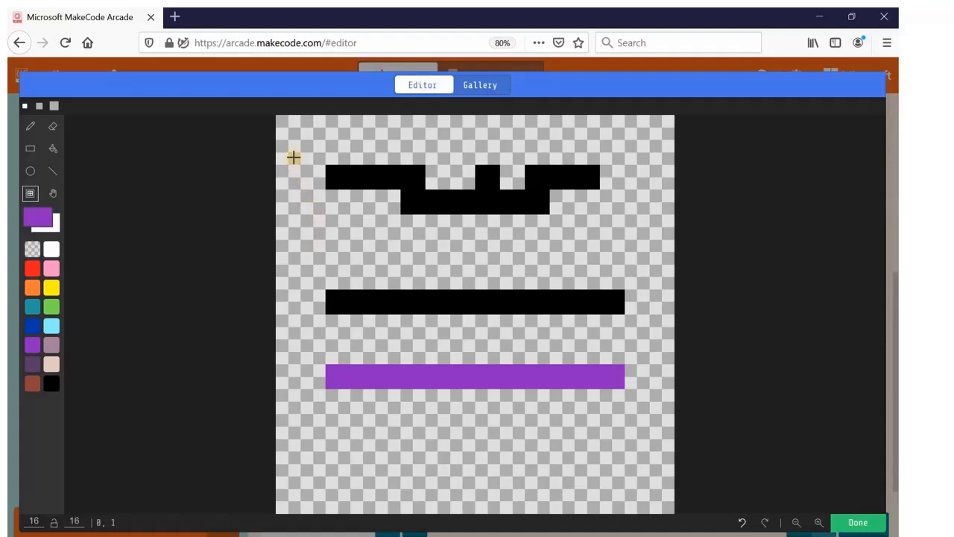
{"action": "left_click_drag", "start_coordinate": [277, 142], "coordinate": [416, 420]}
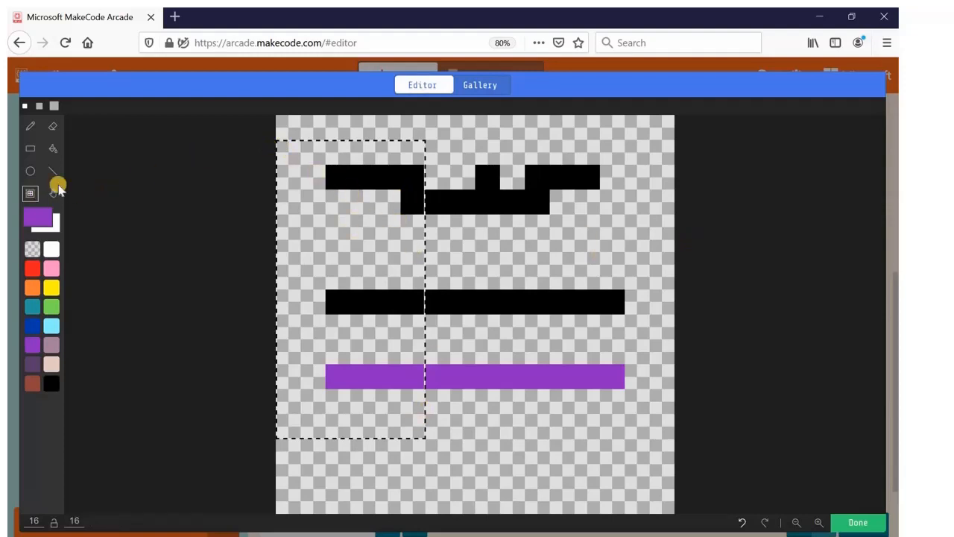
{"action": "left_click", "coordinate": [280, 148]}
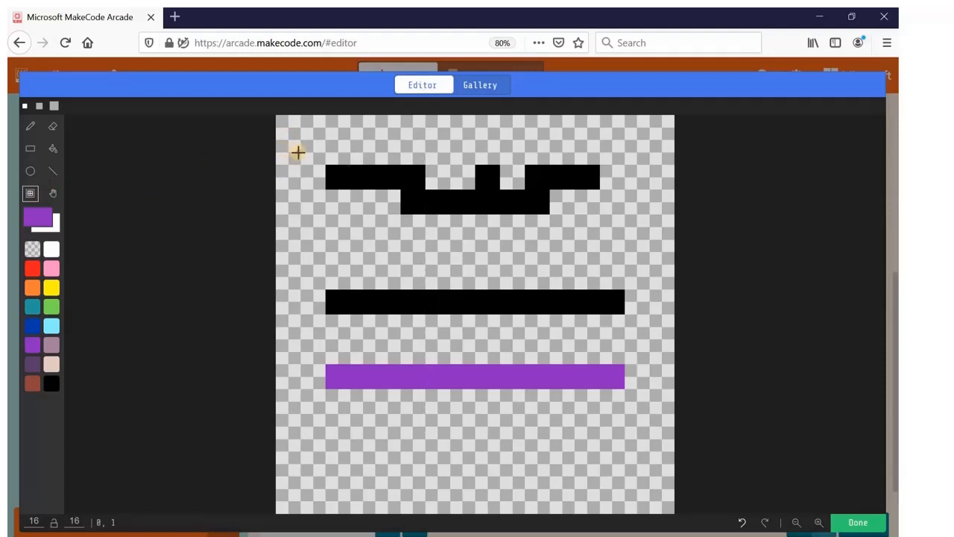
{"action": "left_click_drag", "start_coordinate": [297, 152], "coordinate": [433, 423]}
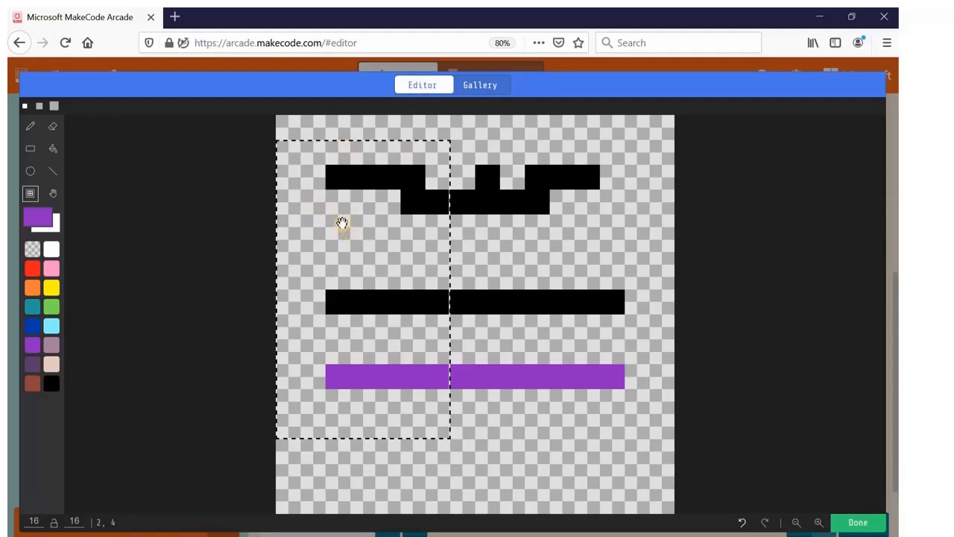
{"action": "left_click_drag", "start_coordinate": [356, 245], "coordinate": [516, 236]}
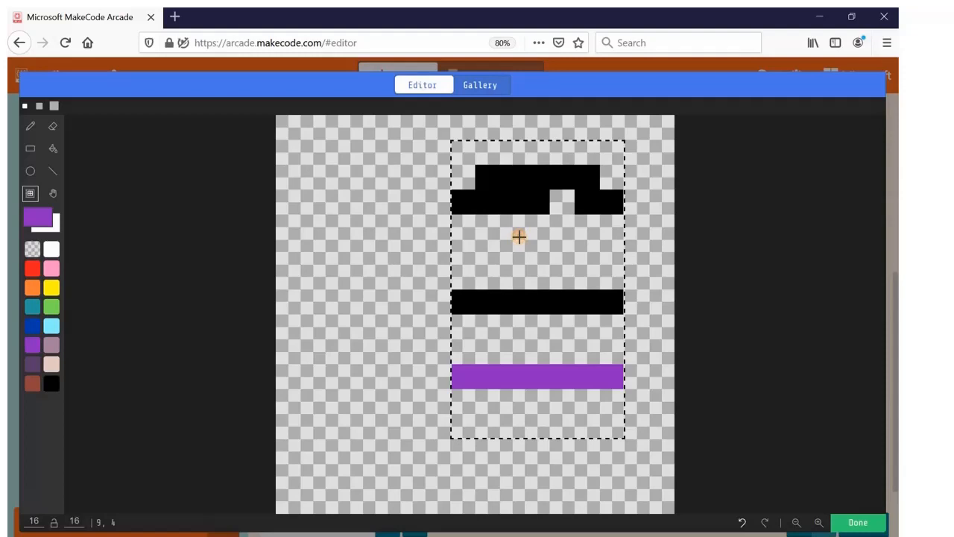
Try out the Pan tool by shifting the canvas around the drawing area
{"action": "left_click", "coordinate": [53, 196]}
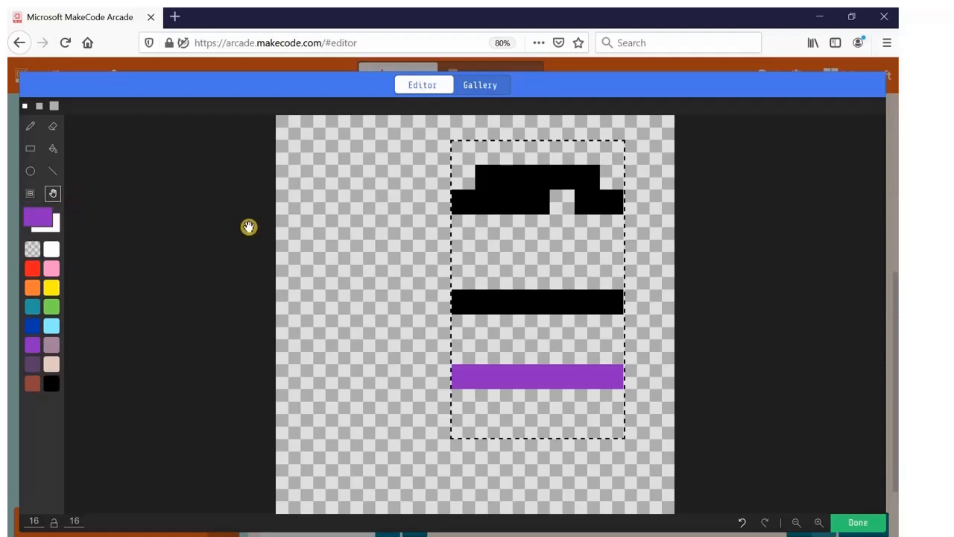
{"action": "left_click_drag", "start_coordinate": [355, 259], "coordinate": [459, 283]}
{"action": "left_click_drag", "start_coordinate": [658, 252], "coordinate": [845, 268]}
{"action": "left_click_drag", "start_coordinate": [327, 230], "coordinate": [216, 232]}
{"action": "left_click_drag", "start_coordinate": [666, 301], "coordinate": [632, 300]}
{"action": "left_click_drag", "start_coordinate": [667, 305], "coordinate": [693, 294]}
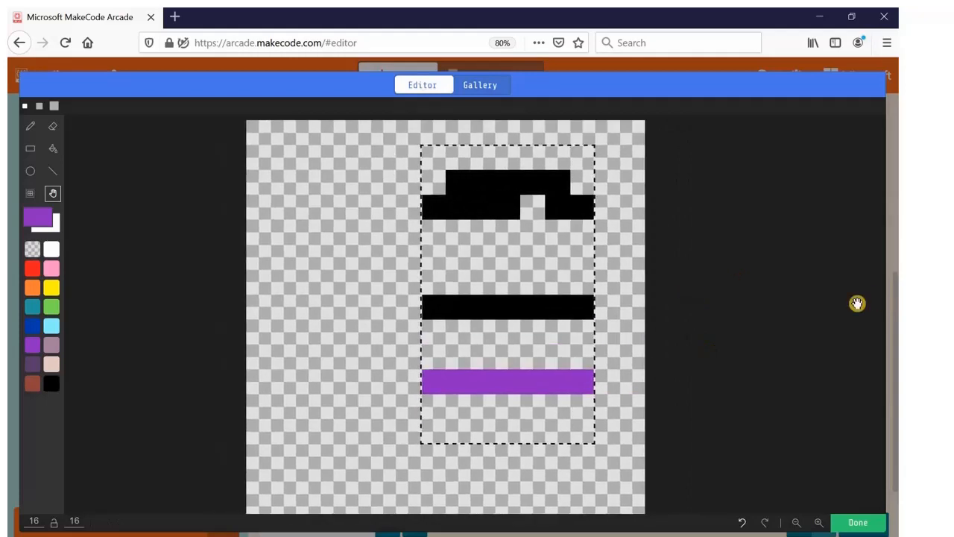
{"action": "left_click_drag", "start_coordinate": [413, 489], "coordinate": [661, 280]}
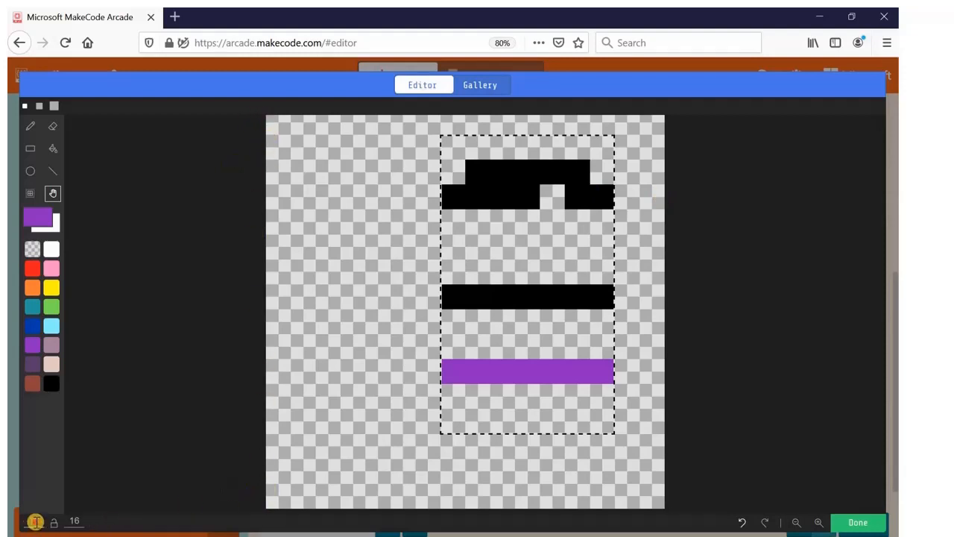
Set the image width and height to 10 pixels each
{"action": "type", "text": "10"}
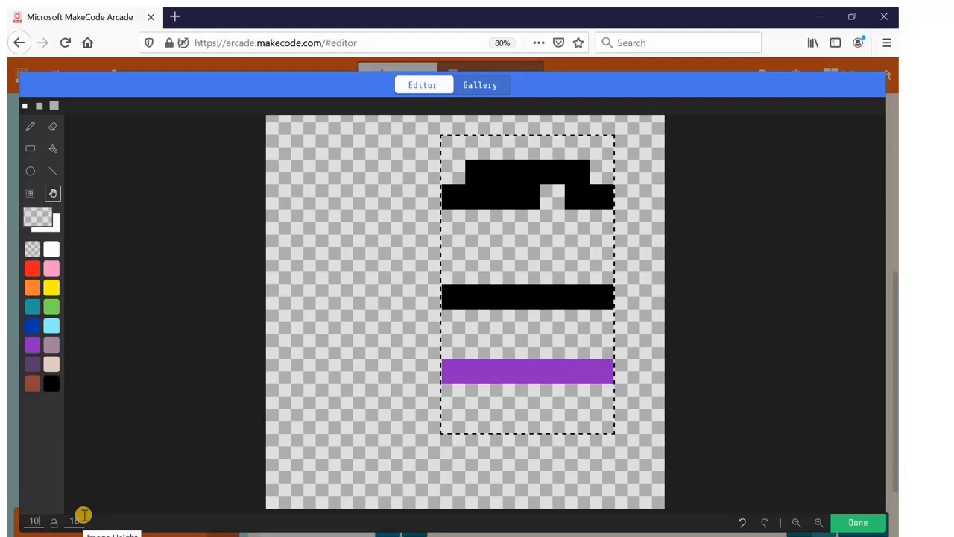
{"action": "left_click", "coordinate": [78, 518]}
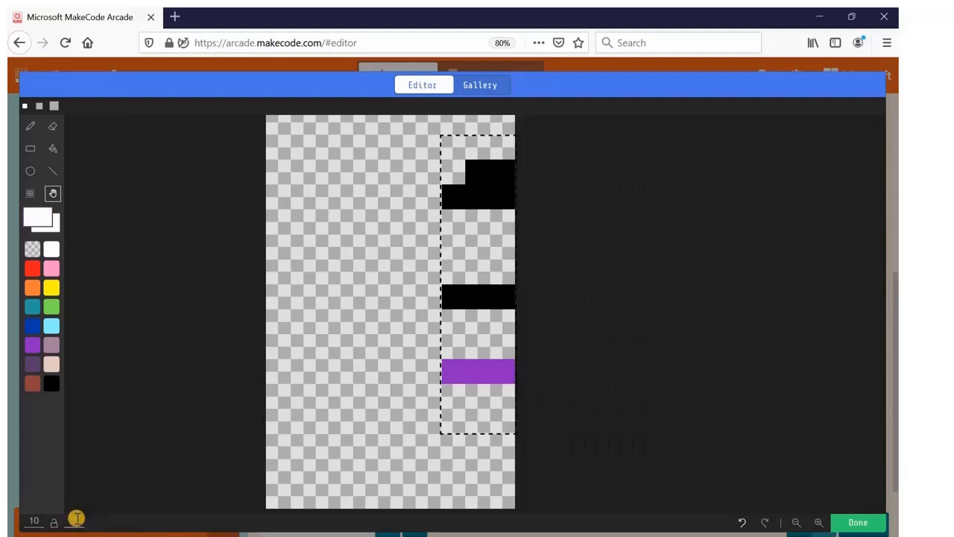
{"action": "type", "text": "10"}
{"action": "key", "text": "Return"}
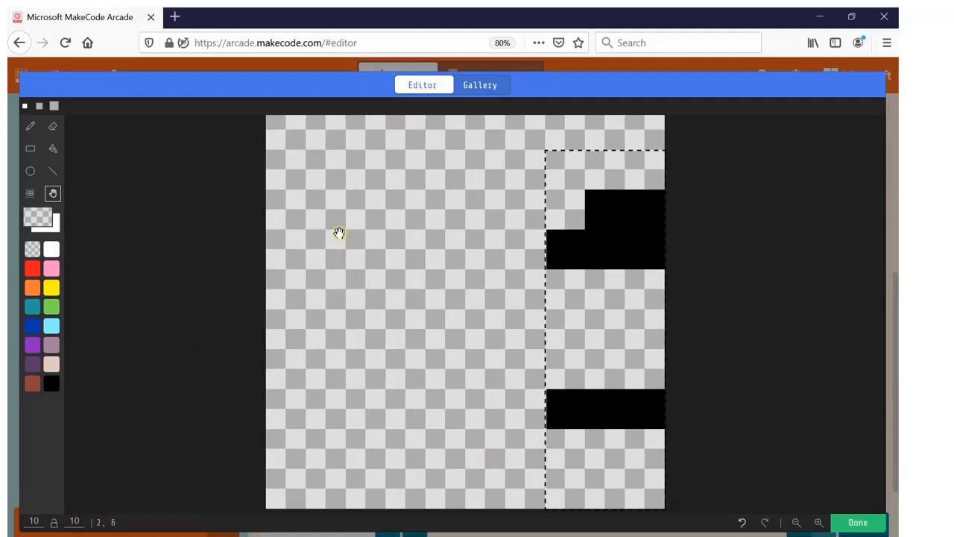
Set the image width and height to 30 pixels each
{"action": "double_click", "coordinate": [34, 519]}
{"action": "type", "text": "30"}
{"action": "left_click", "coordinate": [75, 519]}
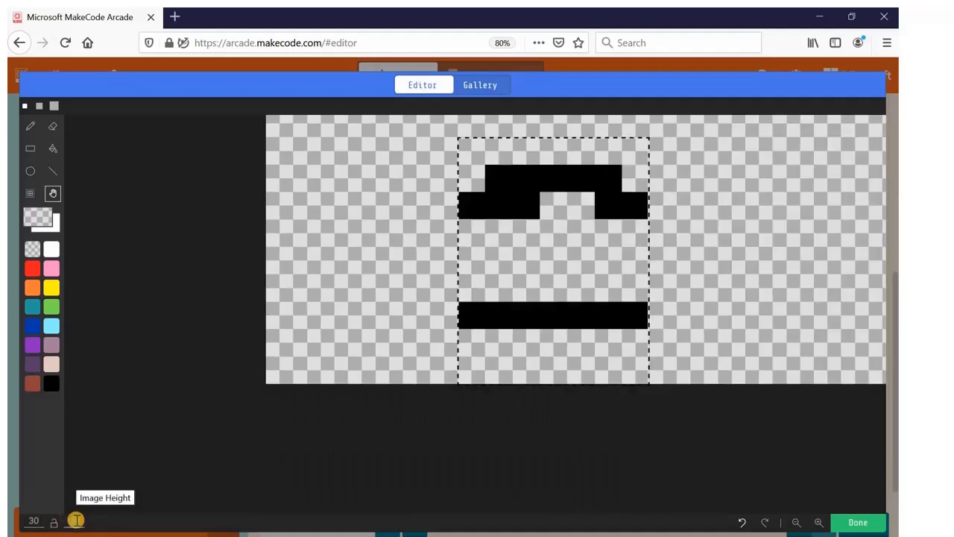
{"action": "type", "text": "30"}
{"action": "key", "text": "Return"}
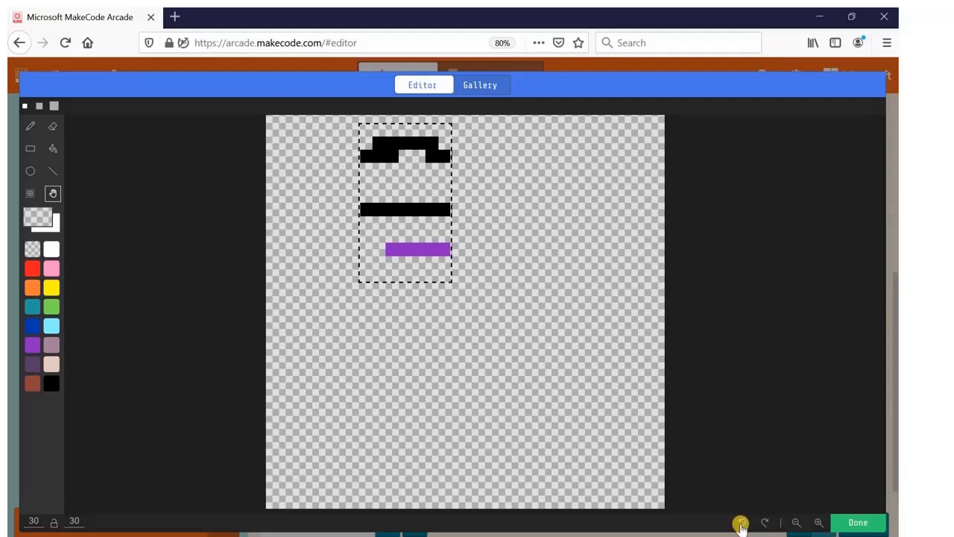
Undo all the image size changes back to 16 x 16, and undo and redo the move of the selected area
{"action": "left_click", "coordinate": [741, 524]}
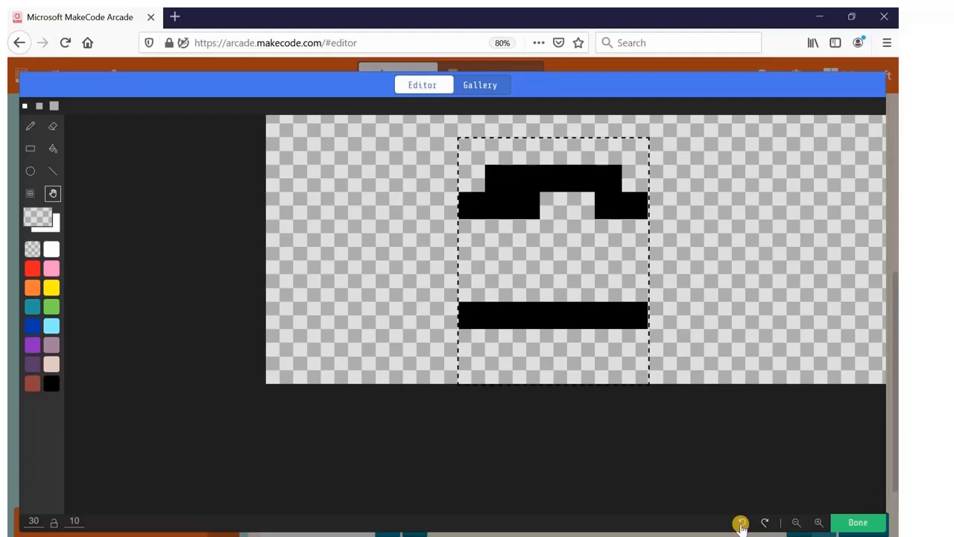
{"action": "left_click", "coordinate": [741, 524]}
{"action": "left_click", "coordinate": [741, 524]}
{"action": "left_click", "coordinate": [741, 524]}
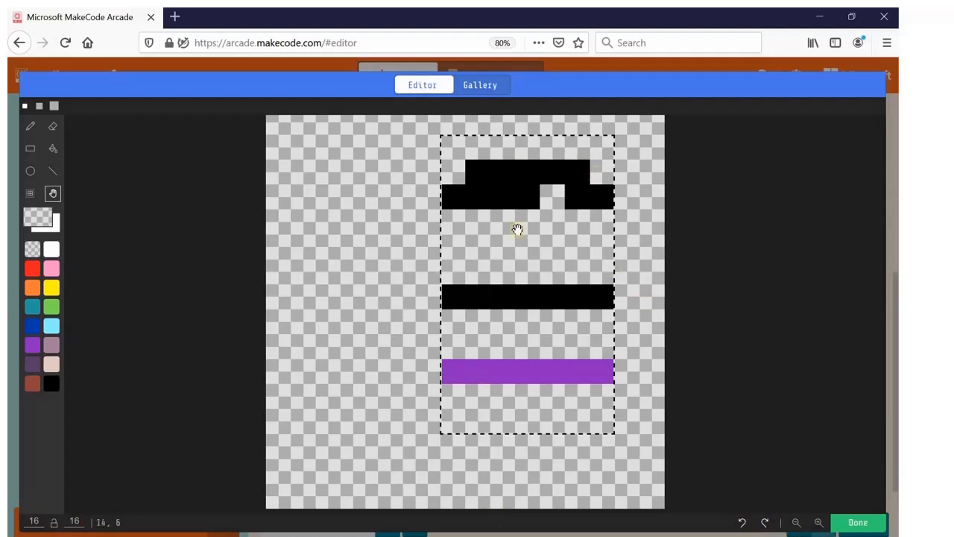
{"action": "left_click", "coordinate": [742, 522]}
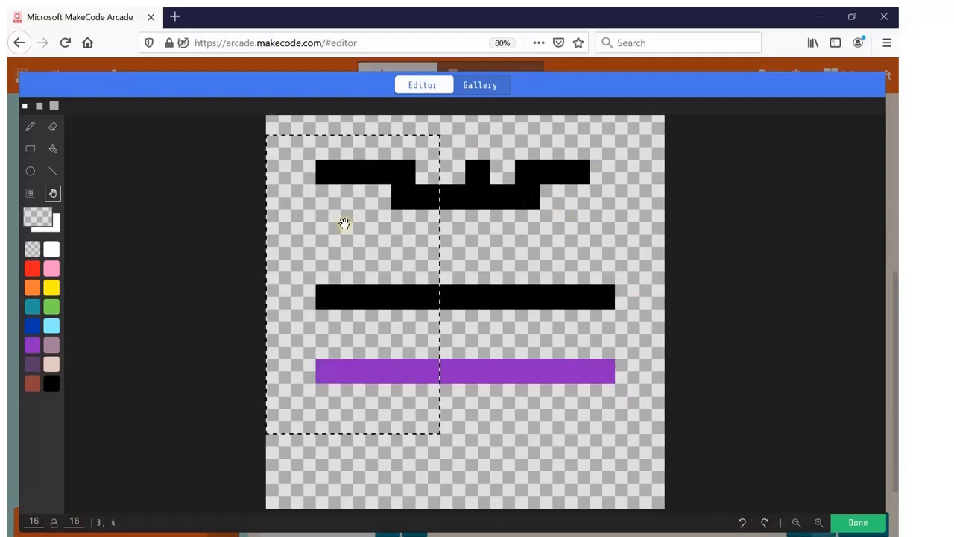
{"action": "left_click", "coordinate": [765, 522]}
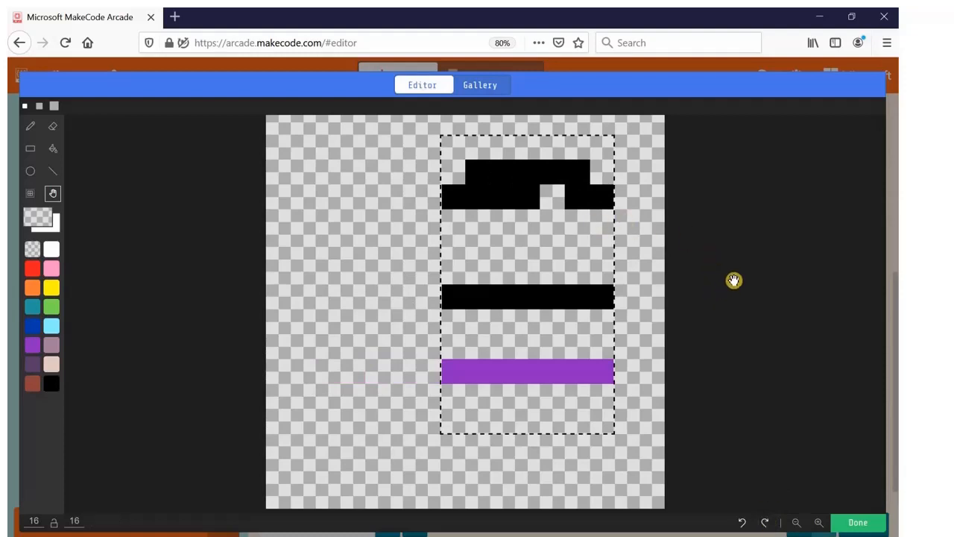
Zoom the canvas out two levels and back in to the previous size
{"action": "left_click", "coordinate": [795, 524]}
{"action": "left_click", "coordinate": [794, 524]}
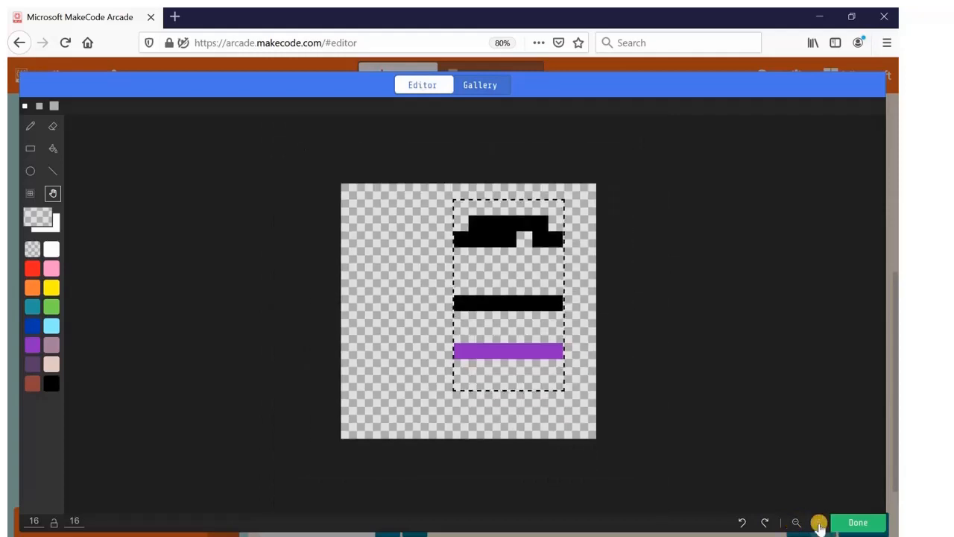
{"action": "left_click", "coordinate": [817, 524]}
{"action": "left_click", "coordinate": [817, 524]}
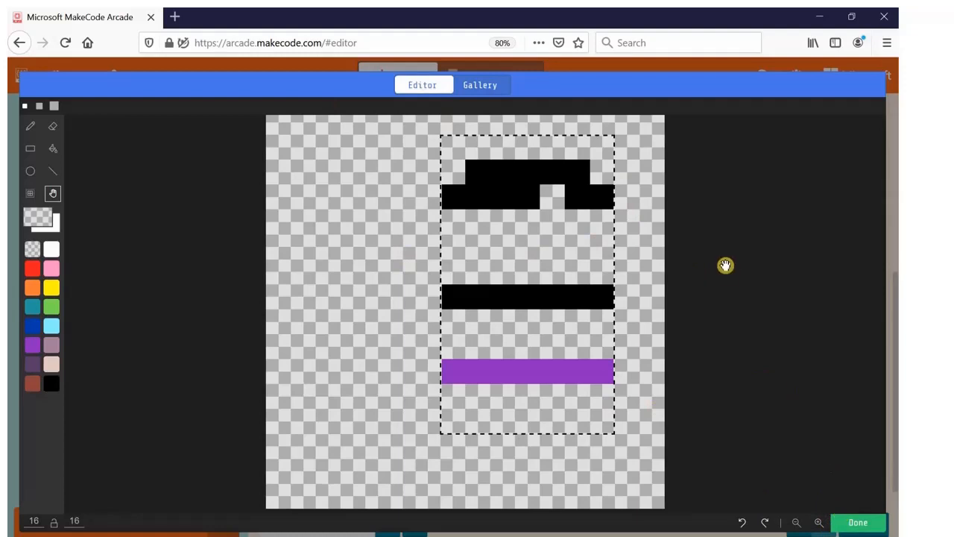
Clear the black and purple test shapes from the canvas with the large Eraser
{"action": "left_click", "coordinate": [54, 106]}
{"action": "left_click", "coordinate": [52, 126]}
{"action": "mouse_move", "coordinate": [522, 206]}
{"action": "left_mouse_down"}
{"action": "mouse_move", "coordinate": [545, 192]}
{"action": "mouse_move", "coordinate": [589, 289]}
{"action": "mouse_move", "coordinate": [420, 314]}
{"action": "left_mouse_up"}
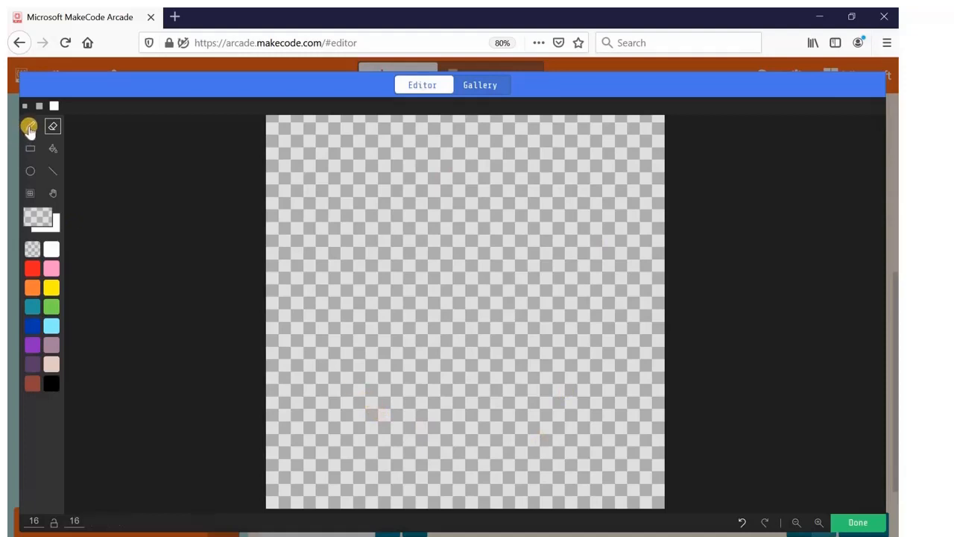
With the smallest black Pencil, draw the head's top as three pixels across plus one diagonal pixel at each end
{"action": "left_click", "coordinate": [30, 128]}
{"action": "left_click", "coordinate": [25, 106]}
{"action": "left_click", "coordinate": [52, 388]}
{"action": "left_click", "coordinate": [476, 143]}
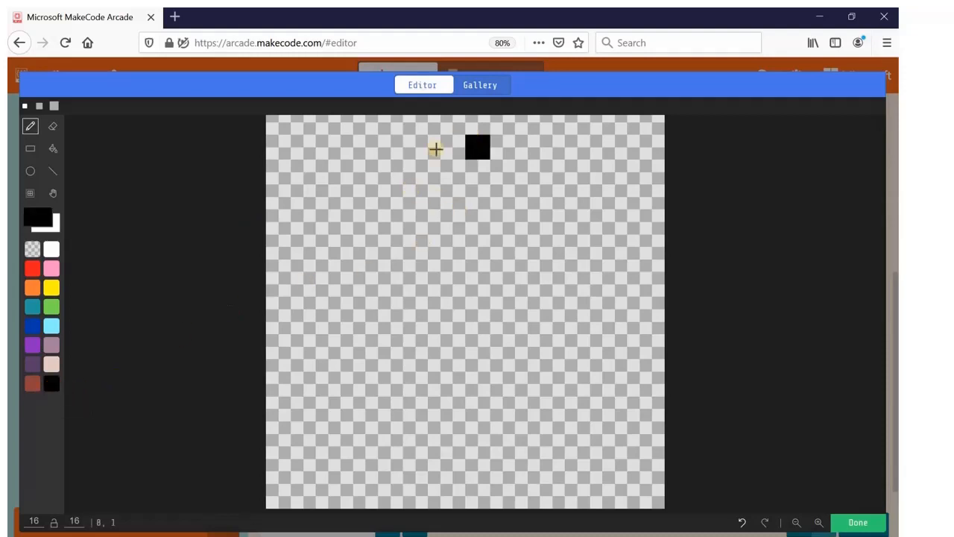
{"action": "key", "text": "ctrl+z"}
{"action": "left_click_drag", "start_coordinate": [430, 149], "coordinate": [454, 149]}
{"action": "left_click", "coordinate": [477, 156]}
{"action": "left_click", "coordinate": [497, 168]}
{"action": "left_click", "coordinate": [406, 176]}
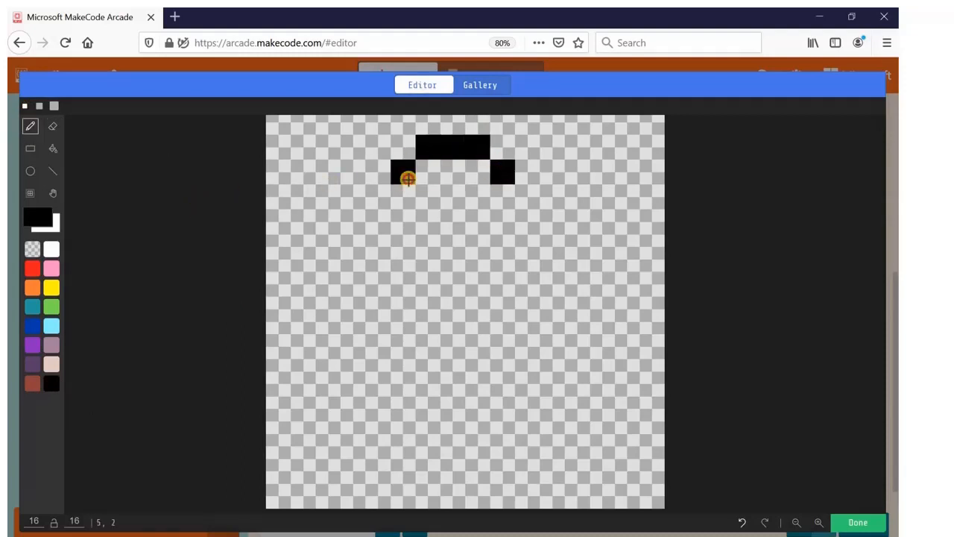
{"action": "left_click", "coordinate": [396, 198]}
{"action": "left_click", "coordinate": [378, 196]}
{"action": "left_click", "coordinate": [396, 218]}
{"action": "left_click", "coordinate": [353, 221]}
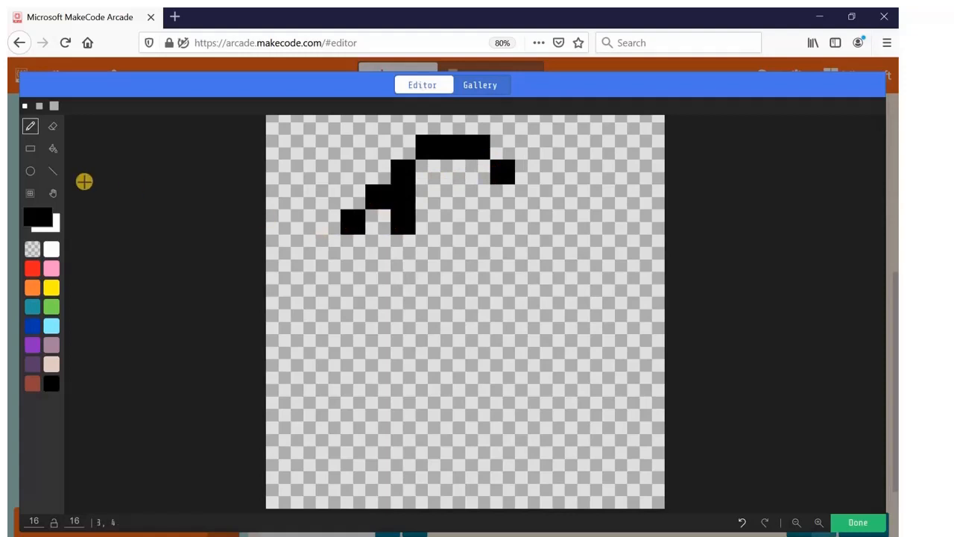
{"action": "key", "text": "ctrl+z"}
{"action": "left_click", "coordinate": [742, 523]}
{"action": "left_click", "coordinate": [742, 524]}
{"action": "left_click", "coordinate": [741, 523]}
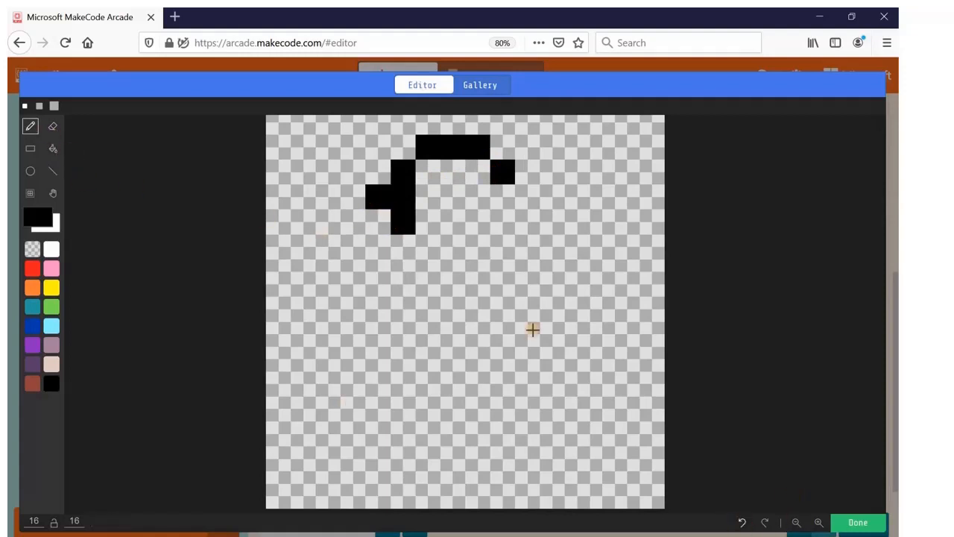
Draw two-pixel sides and close the head outline with diagonal corner pixels and a three-pixel chin
{"action": "left_click", "coordinate": [377, 196]}
{"action": "left_click", "coordinate": [379, 221]}
{"action": "left_click", "coordinate": [527, 196]}
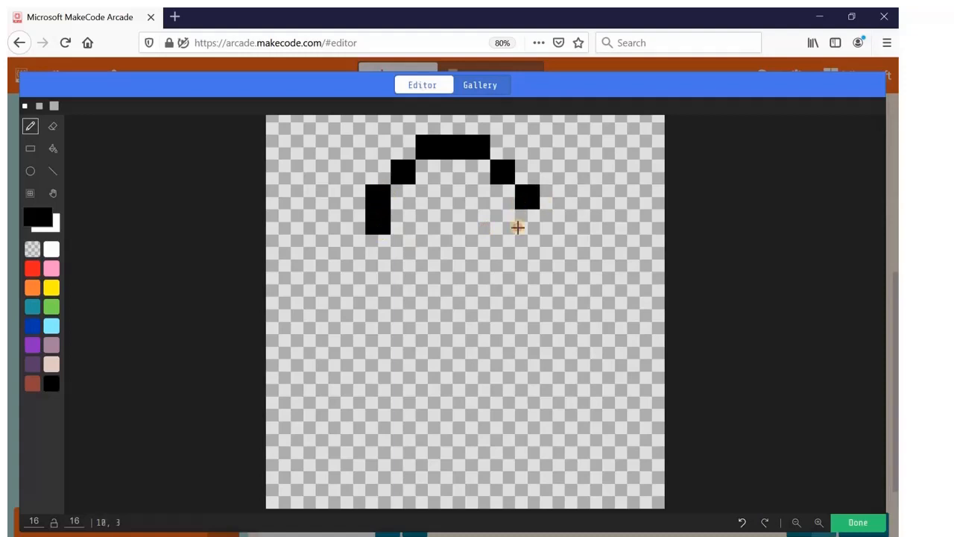
{"action": "left_click", "coordinate": [526, 221]}
{"action": "left_click", "coordinate": [411, 256]}
{"action": "left_click", "coordinate": [428, 276]}
{"action": "left_click", "coordinate": [453, 276]}
{"action": "left_click", "coordinate": [478, 275]}
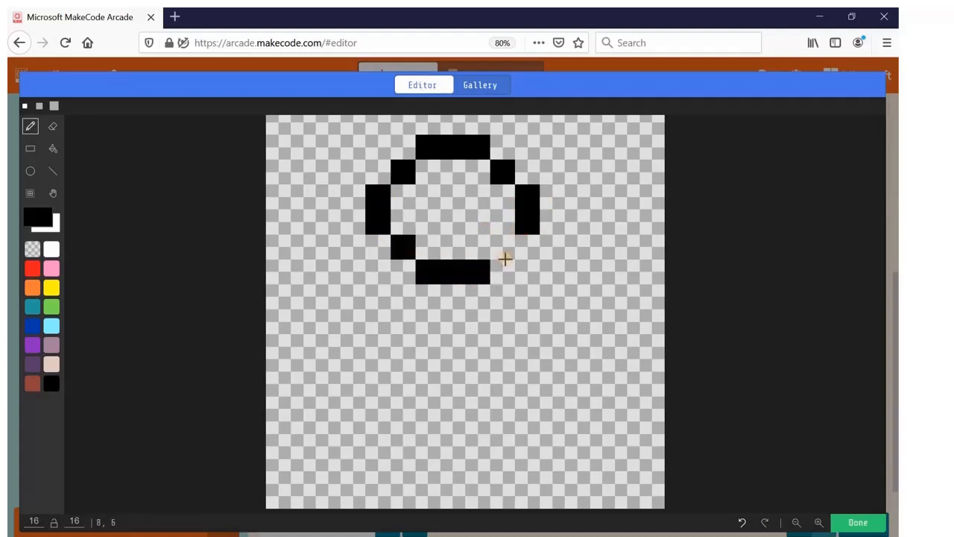
{"action": "left_click", "coordinate": [506, 252]}
Draw a straight black body line seven pixels long down from the middle of the chin
{"action": "left_click", "coordinate": [454, 294]}
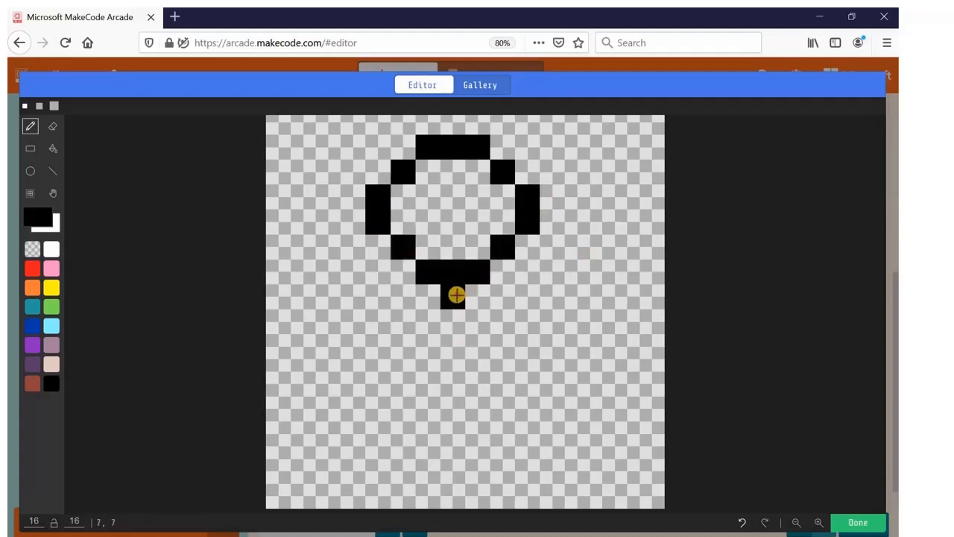
{"action": "left_click", "coordinate": [453, 325]}
{"action": "left_click", "coordinate": [453, 351]}
{"action": "left_click", "coordinate": [453, 376]}
{"action": "left_click", "coordinate": [454, 401]}
{"action": "left_click", "coordinate": [452, 425]}
{"action": "left_click", "coordinate": [450, 447]}
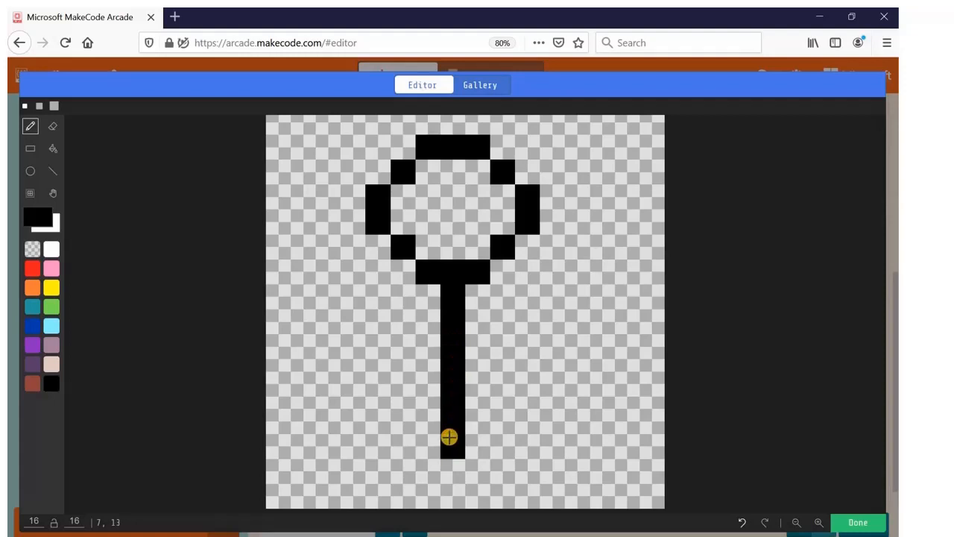
Draw two symmetrical legs at the body's lower end, each two pixels outward, one pixel down and a foot pixel outward
{"action": "left_click", "coordinate": [419, 440]}
{"action": "left_click", "coordinate": [410, 441]}
{"action": "left_click", "coordinate": [395, 465]}
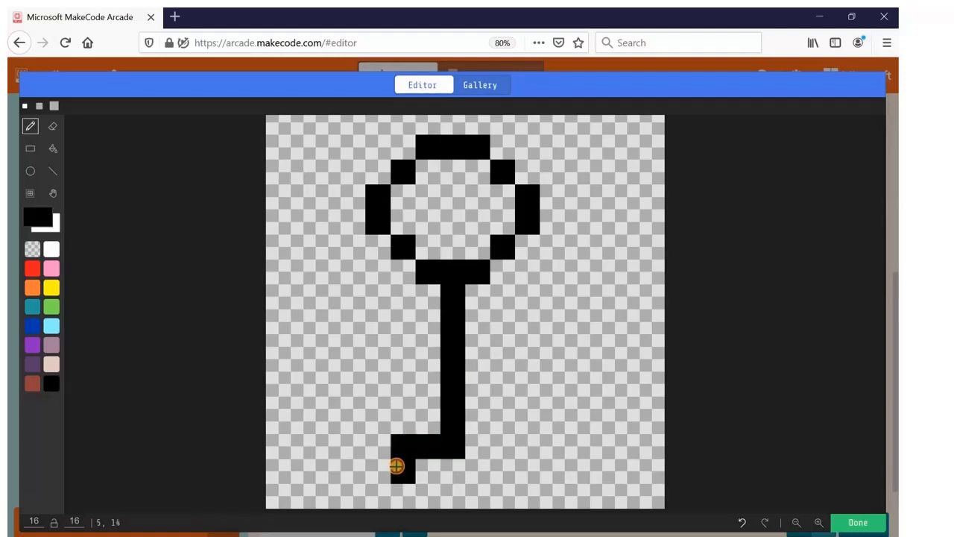
{"action": "left_click", "coordinate": [470, 445]}
{"action": "left_click", "coordinate": [499, 449]}
{"action": "left_click", "coordinate": [501, 470]}
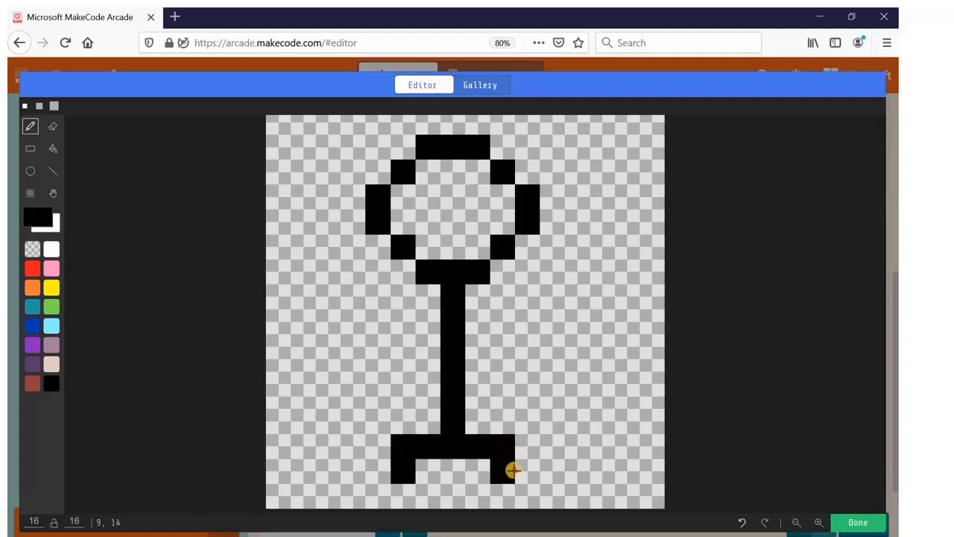
{"action": "left_click", "coordinate": [525, 471]}
{"action": "left_click", "coordinate": [386, 472]}
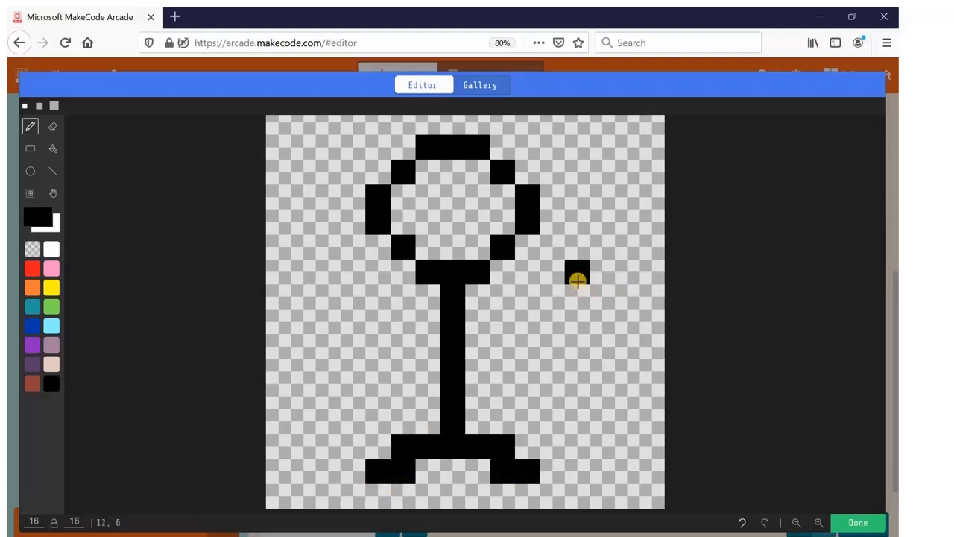
Draw the arm on the body's left side, three pixels outward with one hand pixel pointing down
{"action": "left_click", "coordinate": [434, 327]}
{"action": "left_click", "coordinate": [406, 327]}
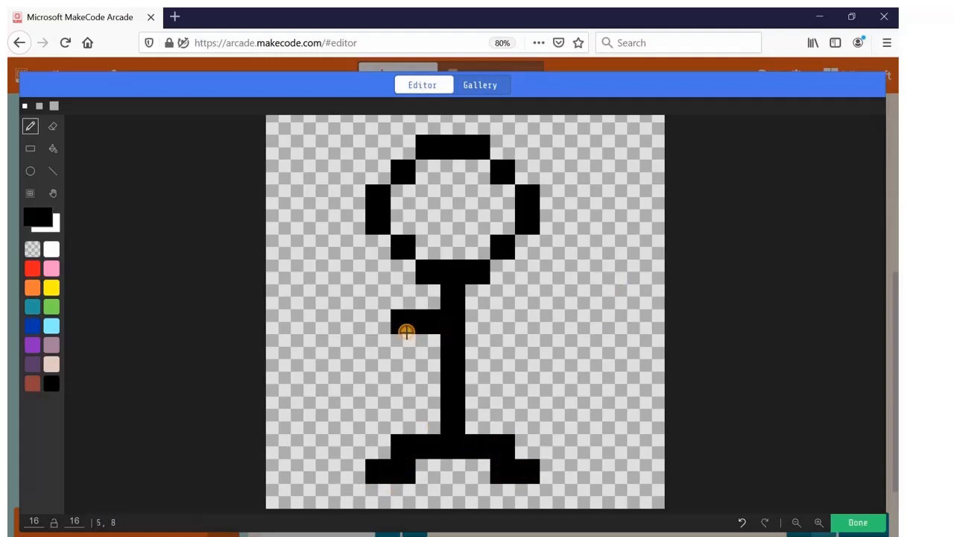
{"action": "left_click", "coordinate": [383, 328]}
{"action": "left_click", "coordinate": [385, 345]}
{"action": "left_click", "coordinate": [476, 339]}
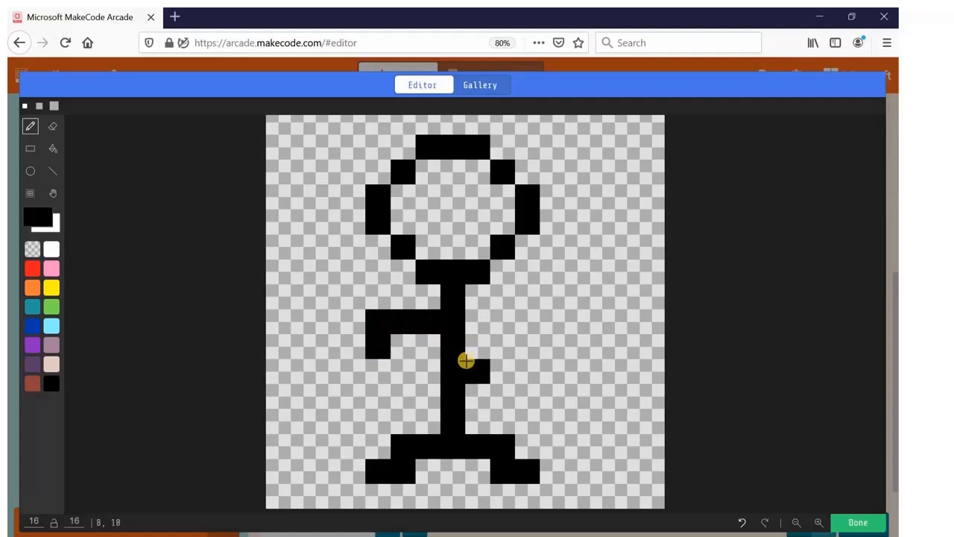
{"action": "left_click", "coordinate": [465, 361]}
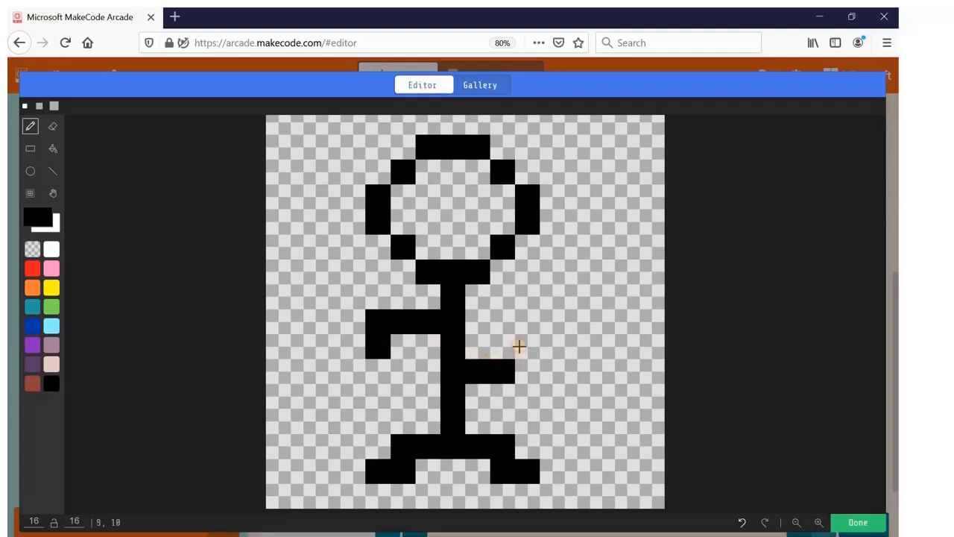
{"action": "left_click", "coordinate": [520, 346]}
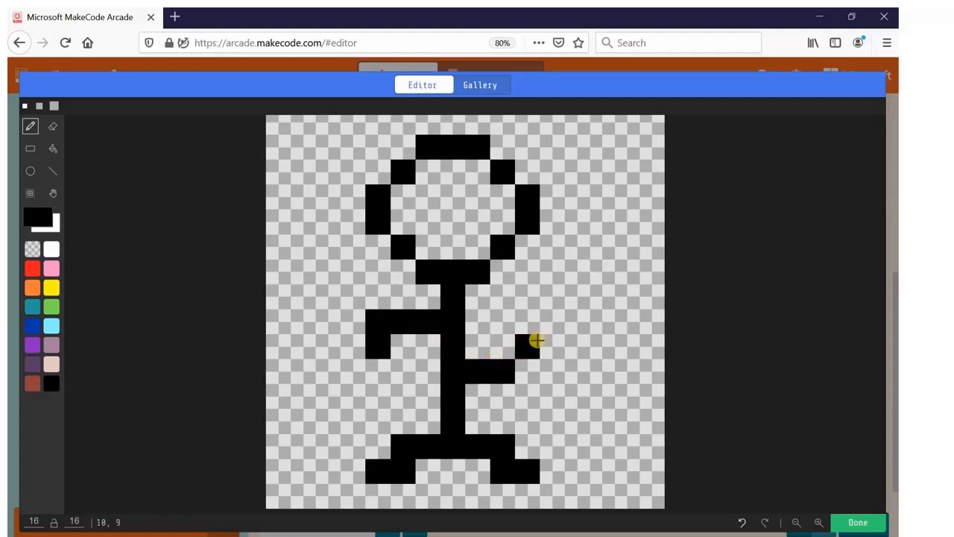
{"action": "left_click", "coordinate": [743, 528]}
{"action": "left_click", "coordinate": [743, 528]}
{"action": "left_click", "coordinate": [766, 526]}
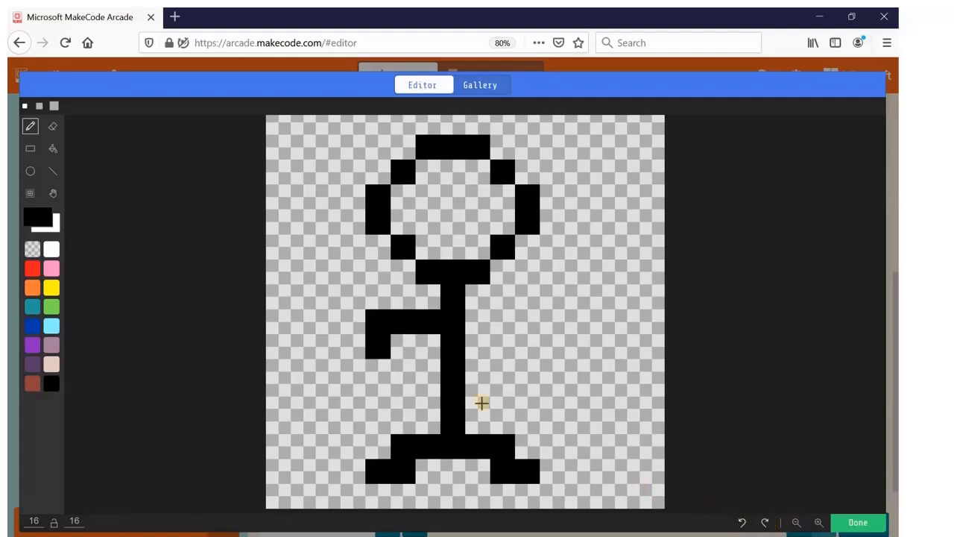
Draw the arm on the body's right side, three pixels outward with one hand pixel pointing up
{"action": "mouse_move", "coordinate": [464, 336]}
{"action": "left_mouse_down"}
{"action": "mouse_move", "coordinate": [504, 360]}
{"action": "mouse_move", "coordinate": [532, 341]}
{"action": "mouse_move", "coordinate": [527, 322]}
{"action": "left_mouse_up"}
{"action": "left_click", "coordinate": [741, 521]}
{"action": "left_click", "coordinate": [481, 347]}
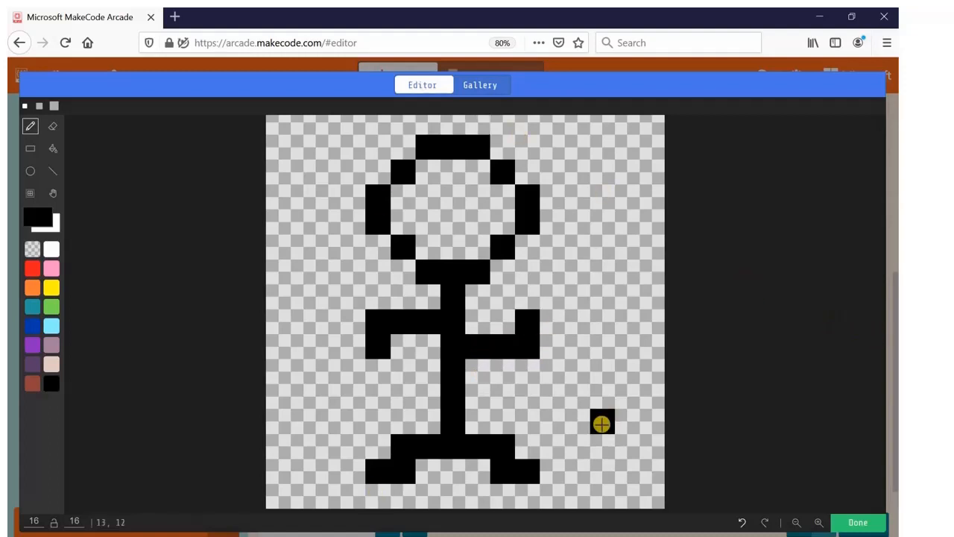
Add two single-pixel black eyes inside the head, one pixel apart
{"action": "left_click", "coordinate": [423, 196]}
{"action": "left_click", "coordinate": [469, 195]}
{"action": "left_click", "coordinate": [405, 366]}
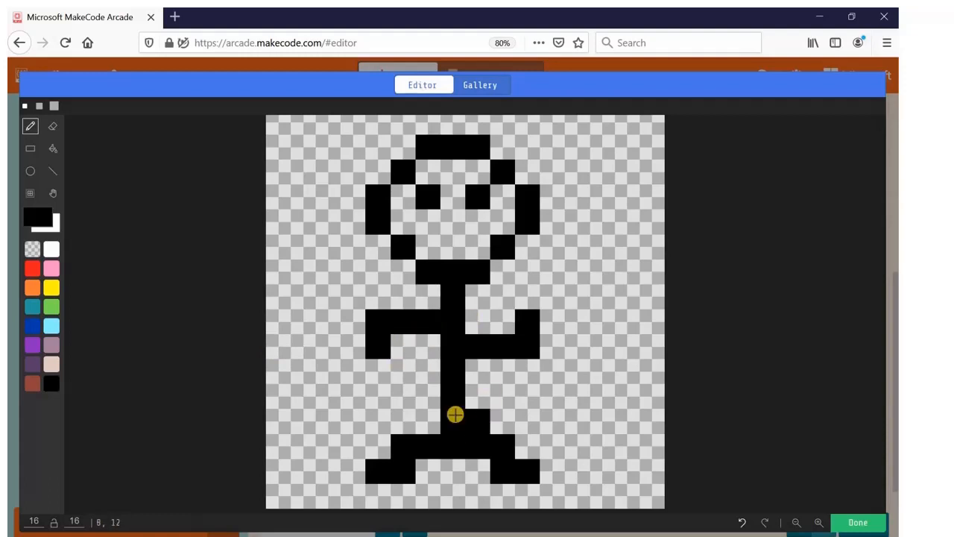
Draw a red 3 x 4 pixel rectangle over the torso as a shirt, fill its inside red and finish the sprite image
{"action": "left_click", "coordinate": [34, 270]}
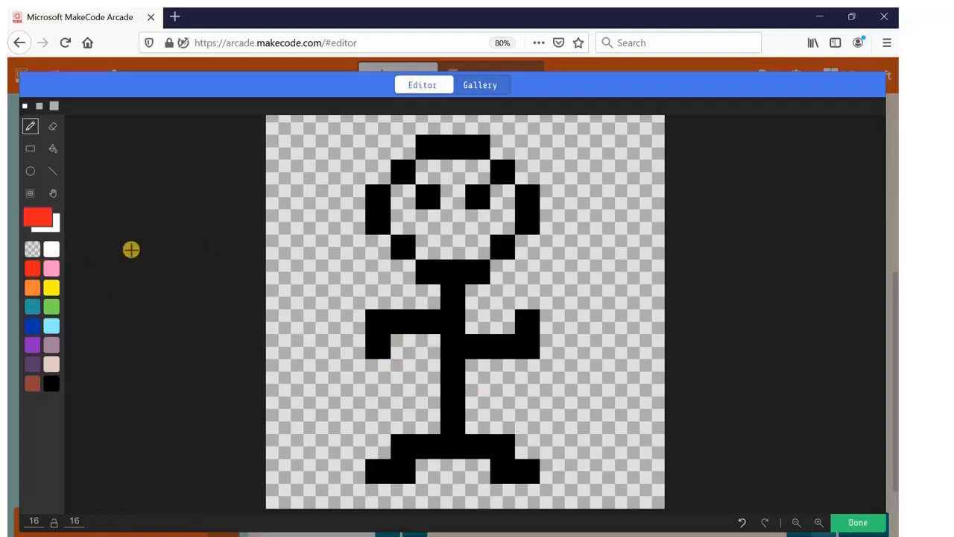
{"action": "left_click", "coordinate": [32, 149]}
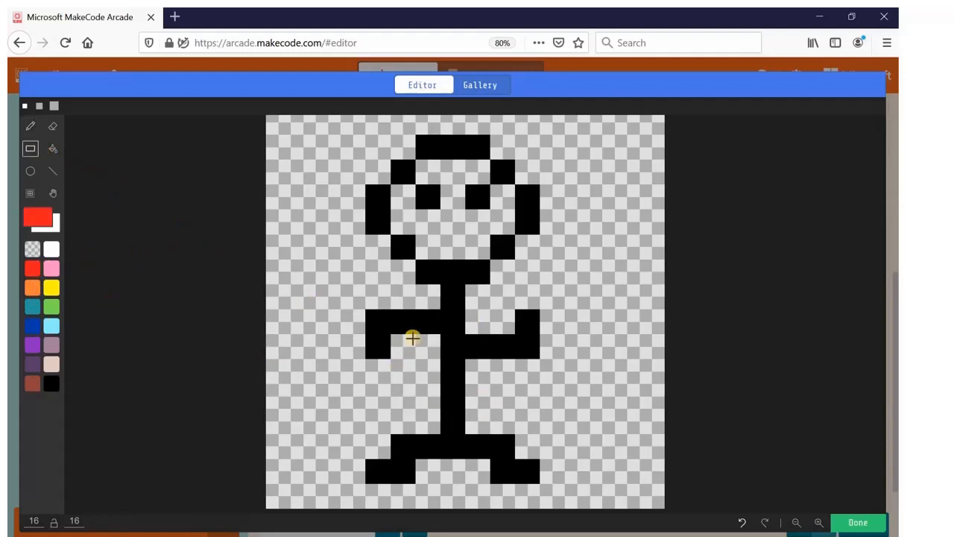
{"action": "left_click_drag", "start_coordinate": [428, 325], "coordinate": [471, 400]}
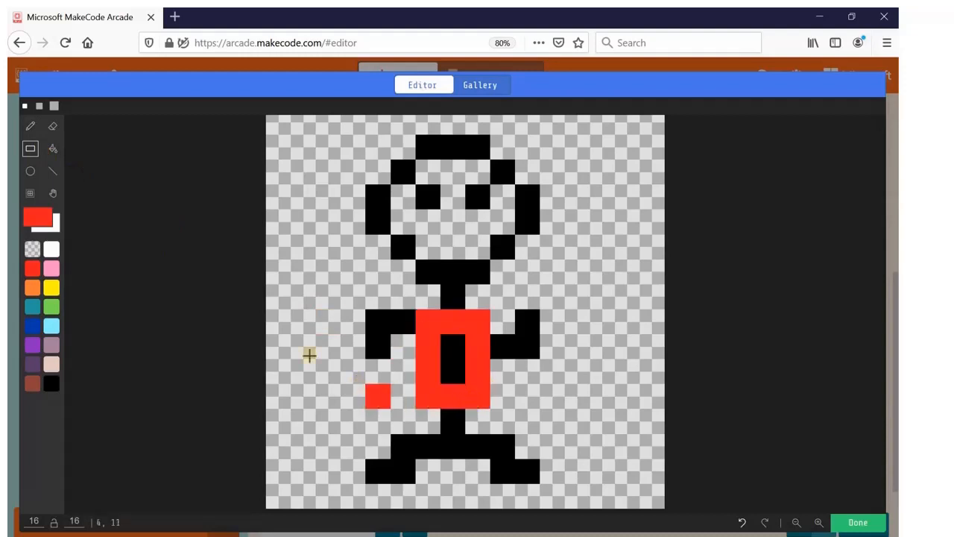
{"action": "left_click", "coordinate": [54, 150]}
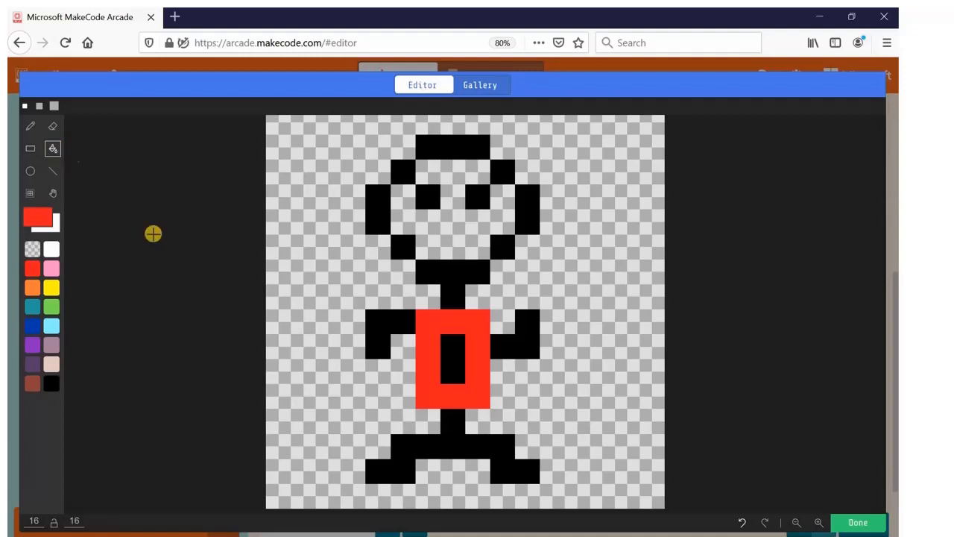
{"action": "left_click", "coordinate": [447, 348]}
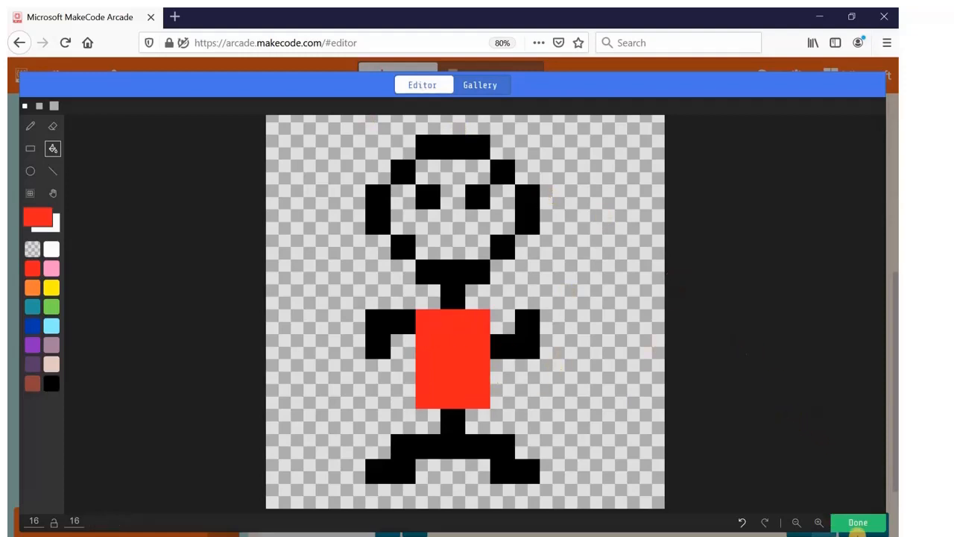
{"action": "left_click", "coordinate": [858, 525]}
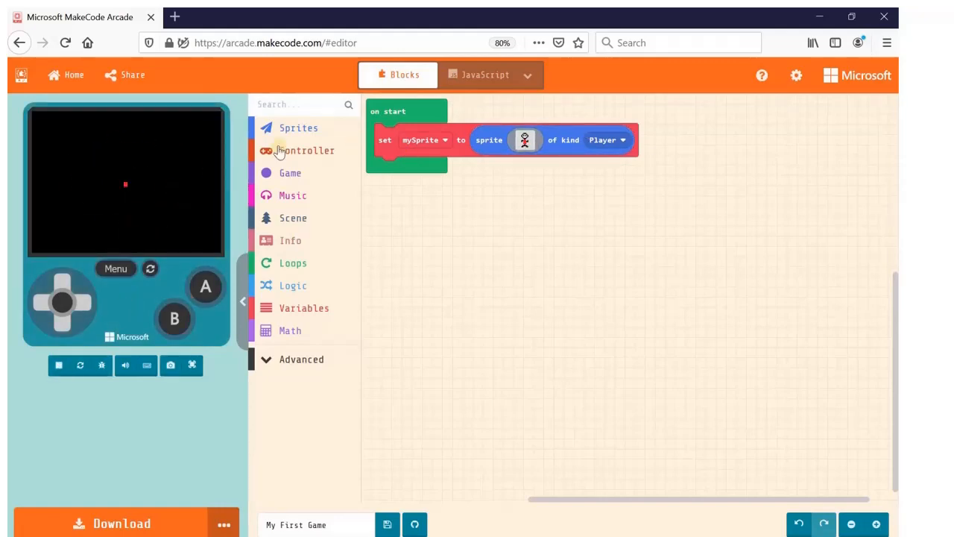
Add a set background color block under the sprite block in on start and set its color to green
{"action": "left_click", "coordinate": [318, 222]}
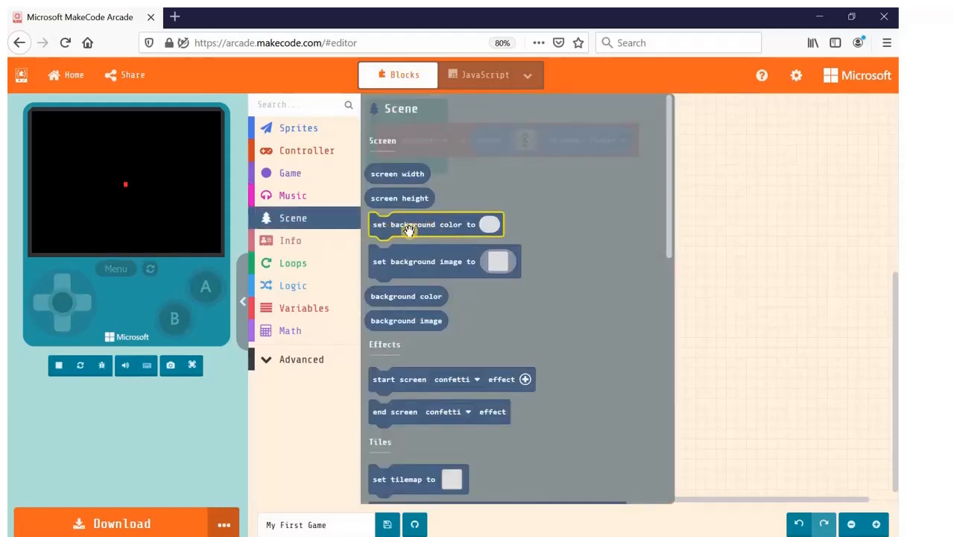
{"action": "left_click_drag", "start_coordinate": [408, 230], "coordinate": [416, 174]}
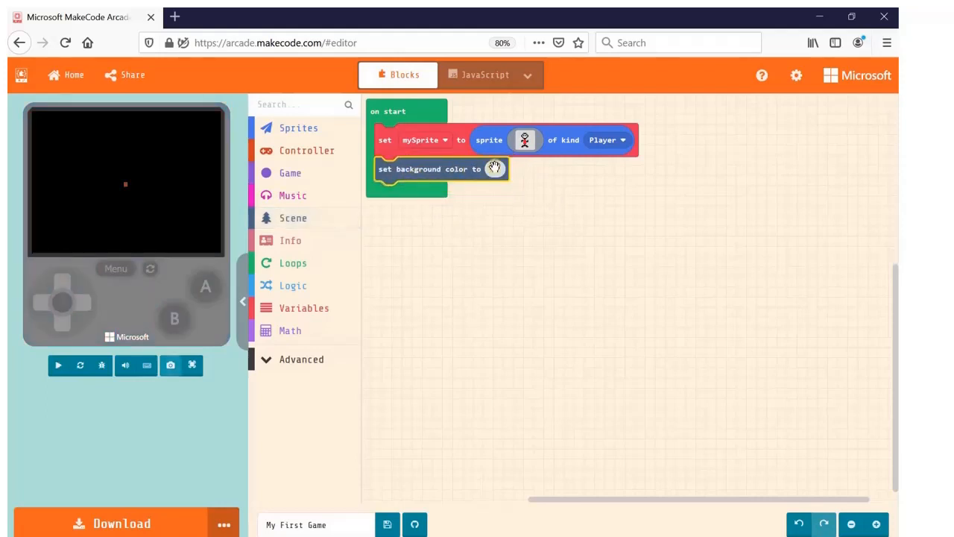
{"action": "left_click", "coordinate": [495, 168]}
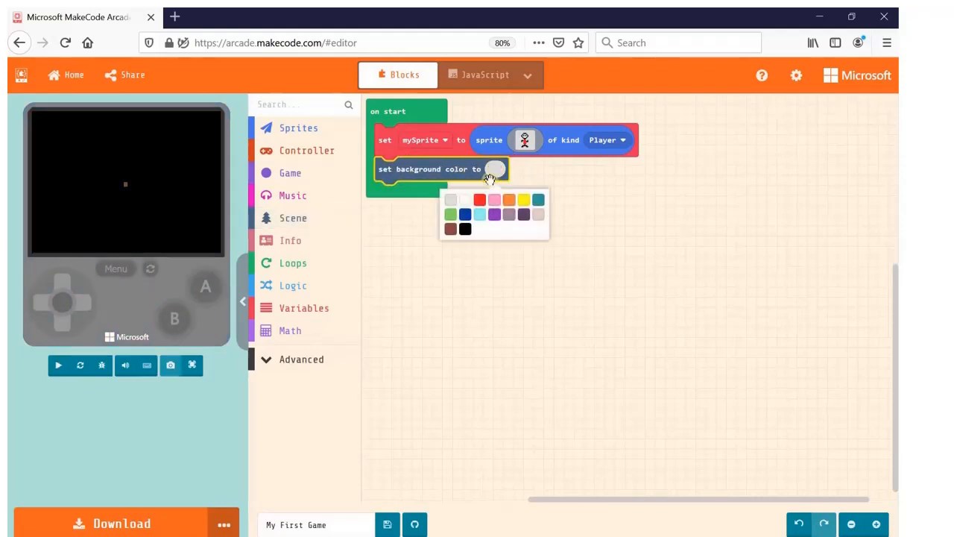
{"action": "left_click", "coordinate": [449, 216]}
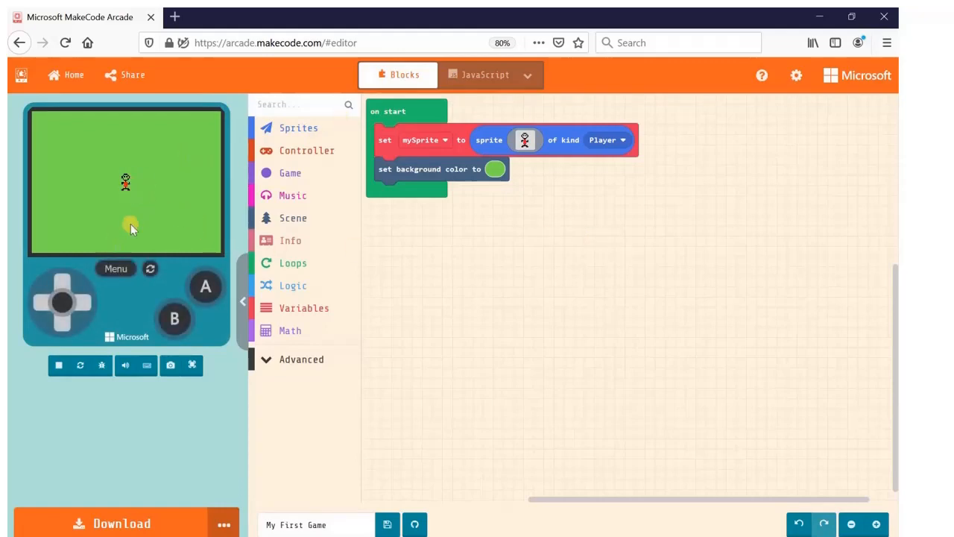
Reopen the player sprite's image, fill the face with light beige (Color 13) and finish editing
{"action": "left_click", "coordinate": [525, 140]}
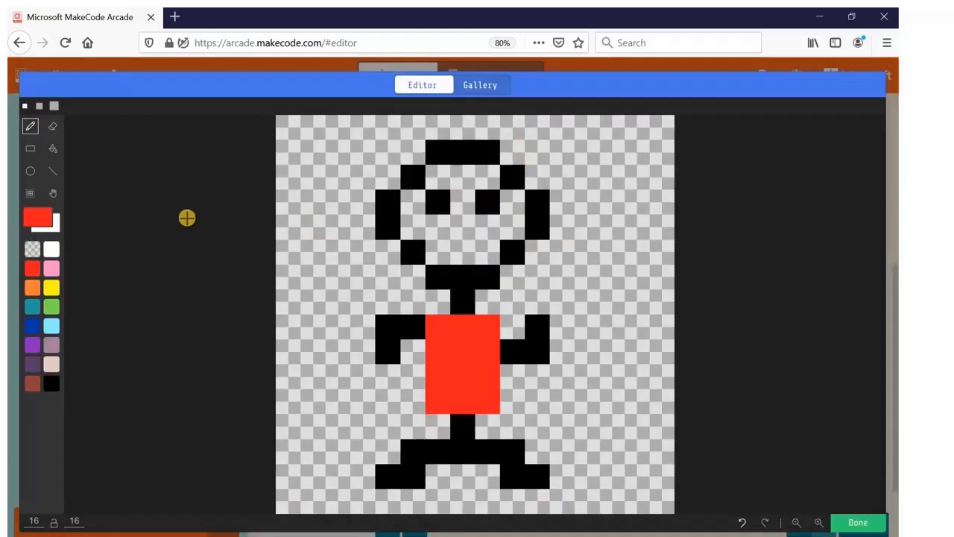
{"action": "left_click", "coordinate": [52, 148]}
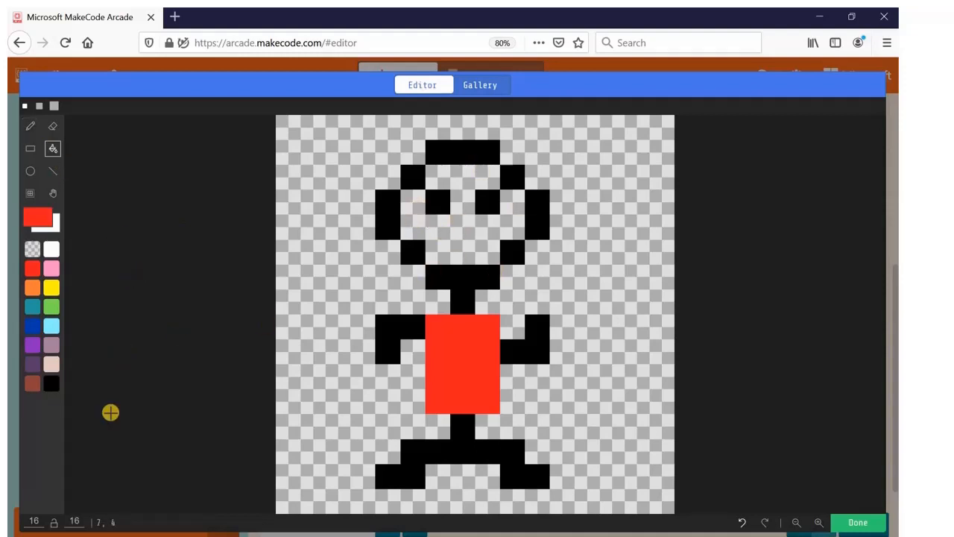
{"action": "left_click", "coordinate": [51, 365]}
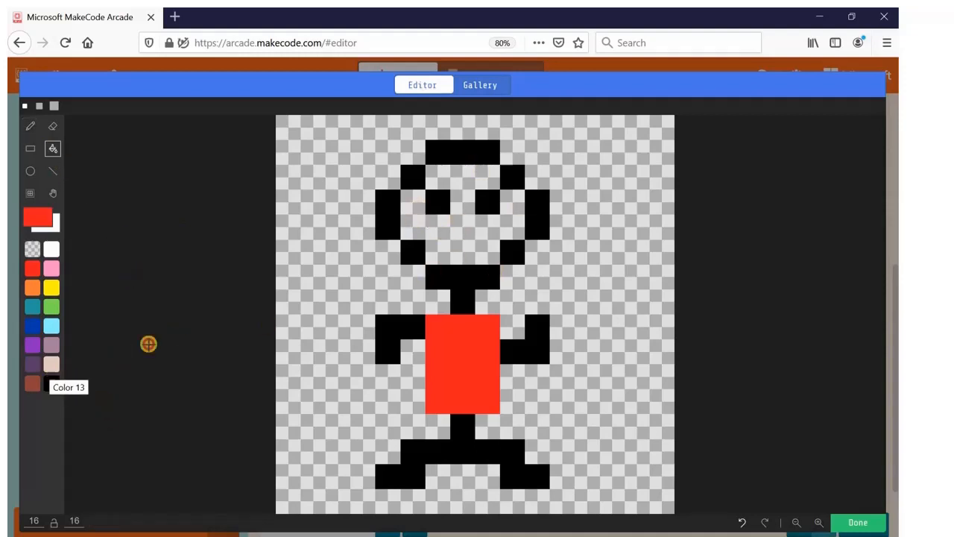
{"action": "left_click", "coordinate": [465, 236]}
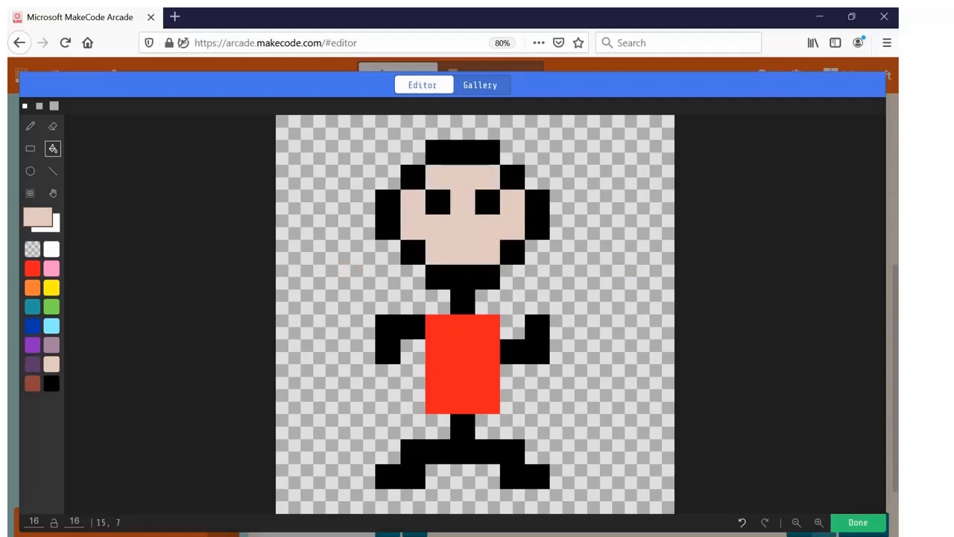
{"action": "left_click", "coordinate": [855, 523]}
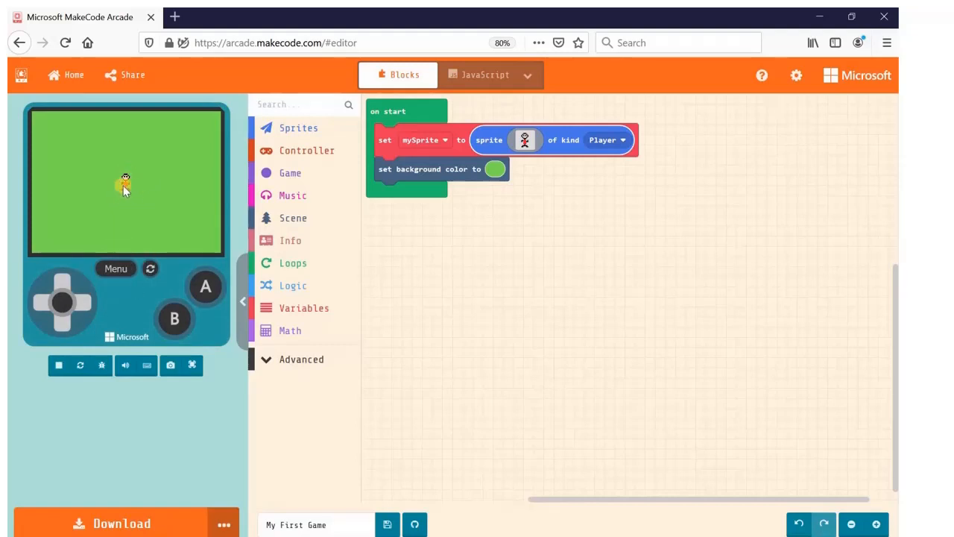
Test whether the character moves with the simulator's direction pad
{"action": "left_click", "coordinate": [81, 299]}
{"action": "left_click", "coordinate": [50, 298]}
{"action": "mouse_move", "coordinate": [50, 298]}
{"action": "left_mouse_down"}
{"action": "mouse_move", "coordinate": [66, 282]}
{"action": "mouse_move", "coordinate": [70, 314]}
{"action": "mouse_move", "coordinate": [22, 306]}
{"action": "mouse_move", "coordinate": [101, 294]}
{"action": "left_mouse_up"}
{"action": "left_click", "coordinate": [137, 320]}
Add a move mySprite with buttons block below the background color block in on start
{"action": "left_click", "coordinate": [318, 156]}
{"action": "left_click", "coordinate": [379, 177]}
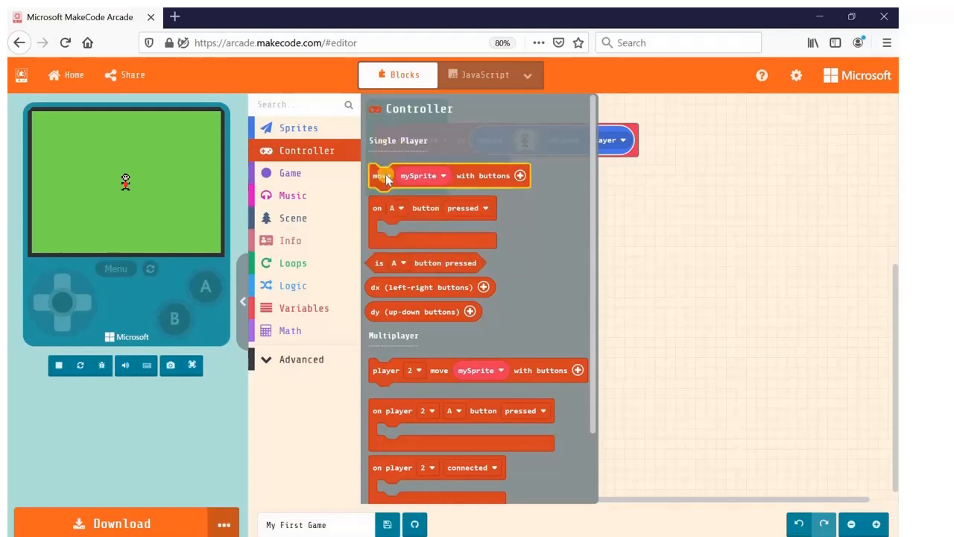
{"action": "left_click_drag", "start_coordinate": [385, 173], "coordinate": [392, 195]}
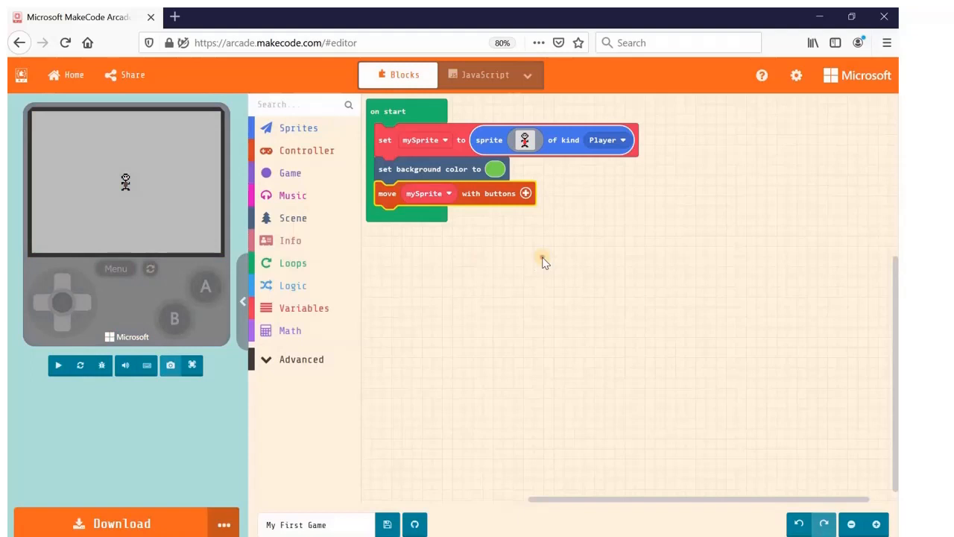
Test moving the player sprite across the green background with the simulator's direction pad
{"action": "left_click", "coordinate": [543, 261]}
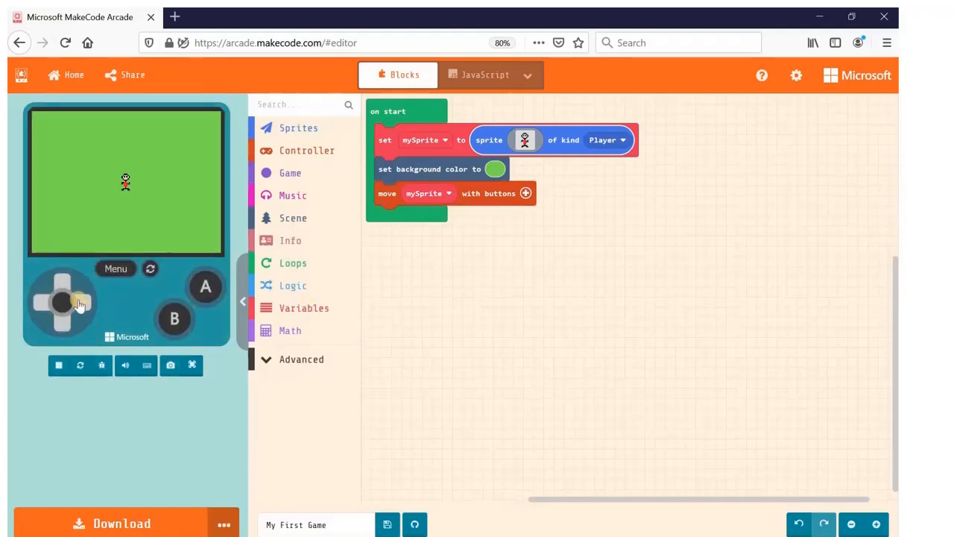
{"action": "mouse_move", "coordinate": [79, 304]}
{"action": "left_mouse_down"}
{"action": "mouse_move", "coordinate": [51, 310]}
{"action": "mouse_move", "coordinate": [63, 320]}
{"action": "mouse_move", "coordinate": [76, 304]}
{"action": "mouse_move", "coordinate": [67, 293]}
{"action": "mouse_move", "coordinate": [67, 327]}
{"action": "mouse_move", "coordinate": [66, 304]}
{"action": "left_mouse_up"}
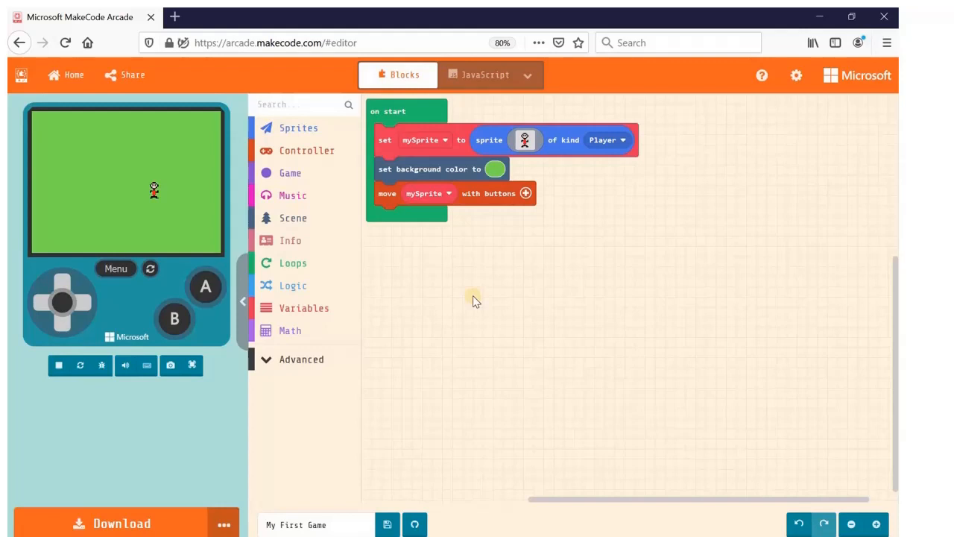
Rename all mySprite variables to the player character's first name
{"action": "left_click", "coordinate": [525, 141]}
{"action": "left_click", "coordinate": [445, 142]}
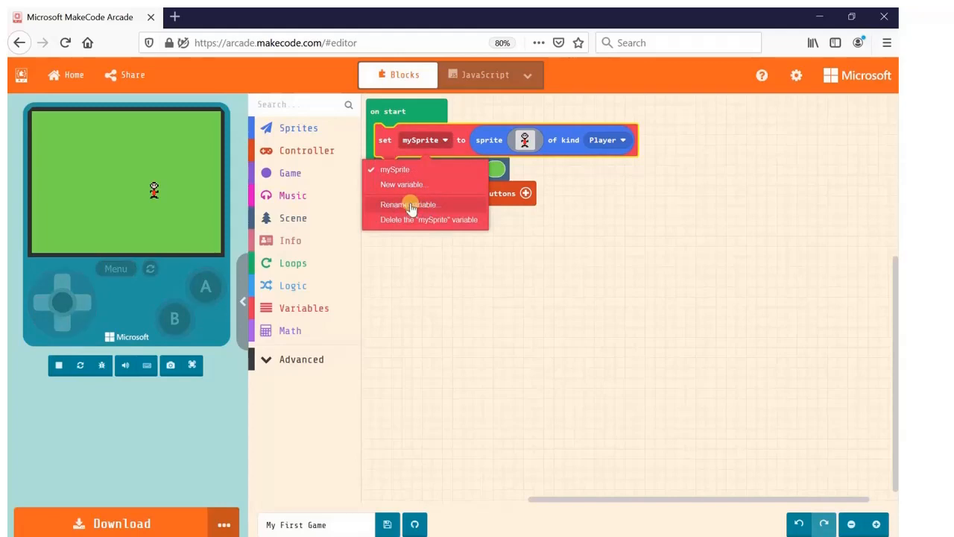
{"action": "left_click", "coordinate": [410, 204]}
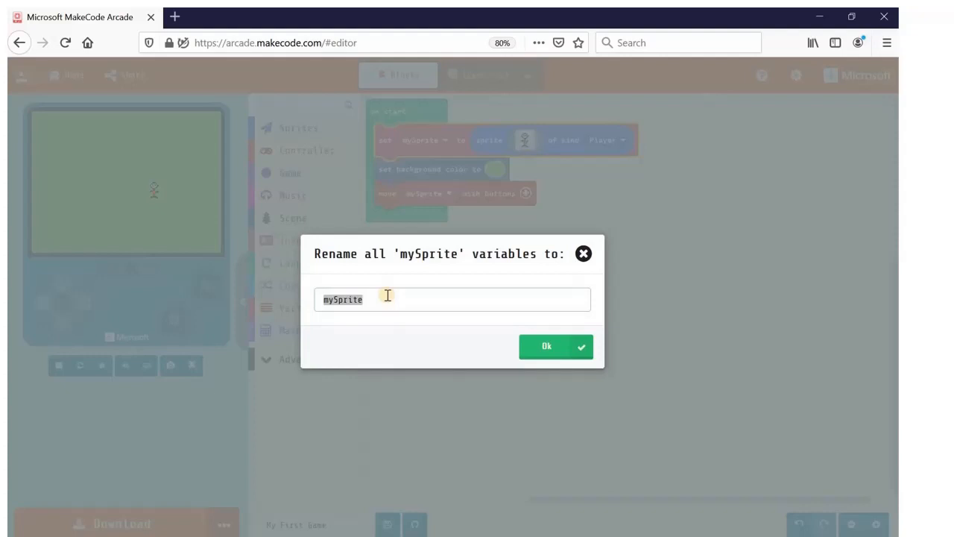
{"action": "type", "text": "Derek"}
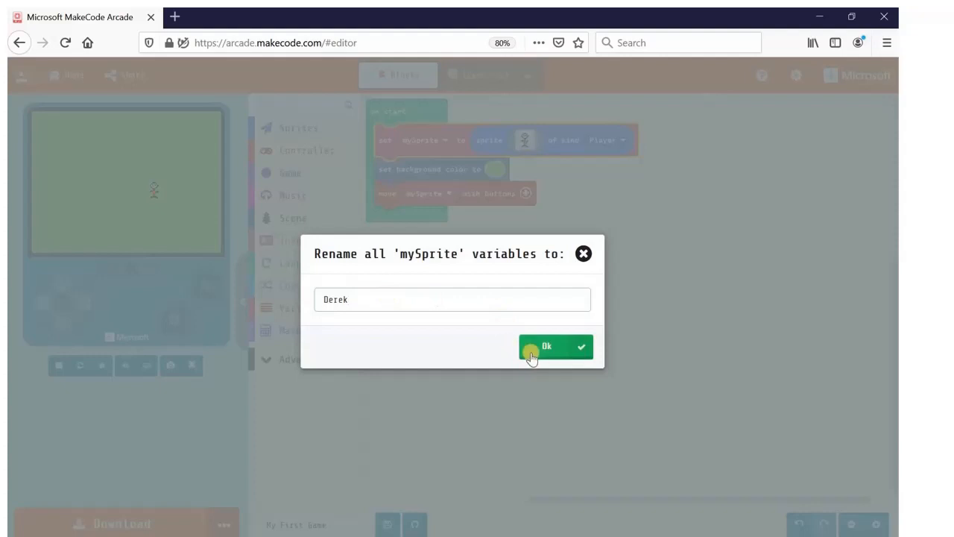
{"action": "left_click", "coordinate": [530, 349]}
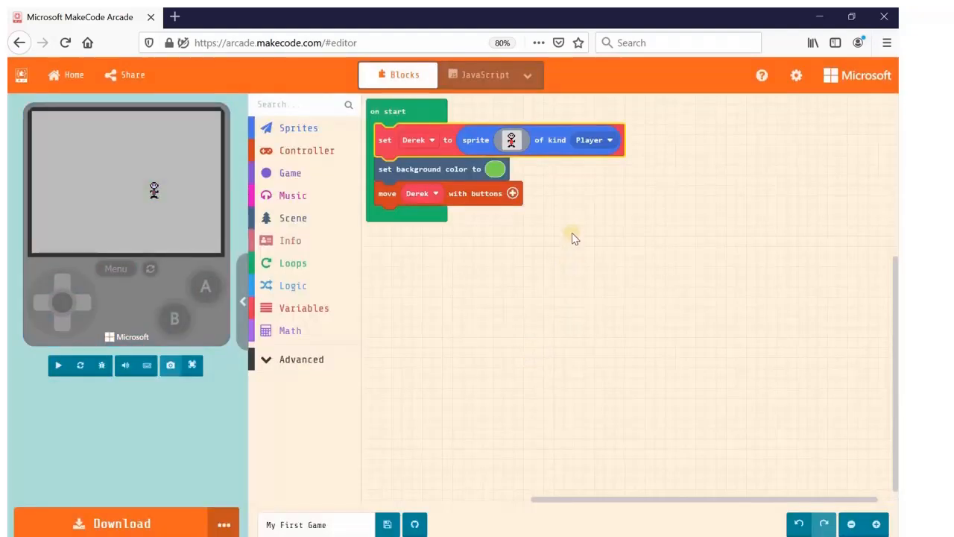
{"action": "left_click", "coordinate": [572, 231]}
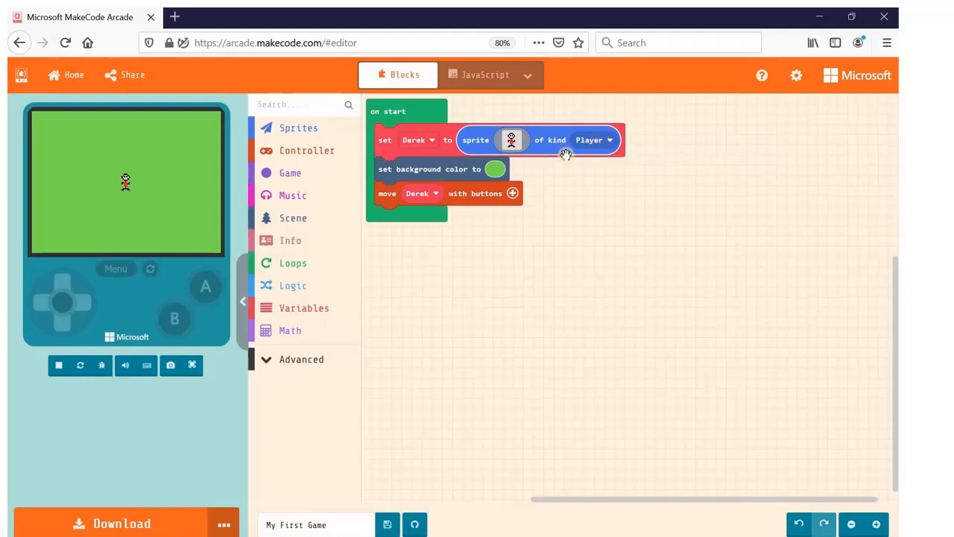
Review the background color and move blocks, and test the renamed sprite's movement in the simulator
{"action": "left_click", "coordinate": [401, 170]}
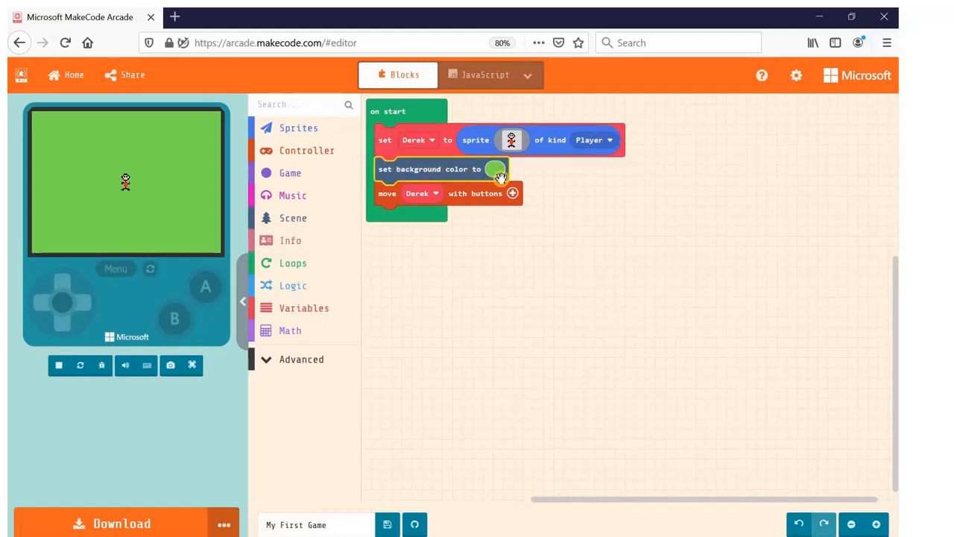
{"action": "left_click", "coordinate": [385, 198]}
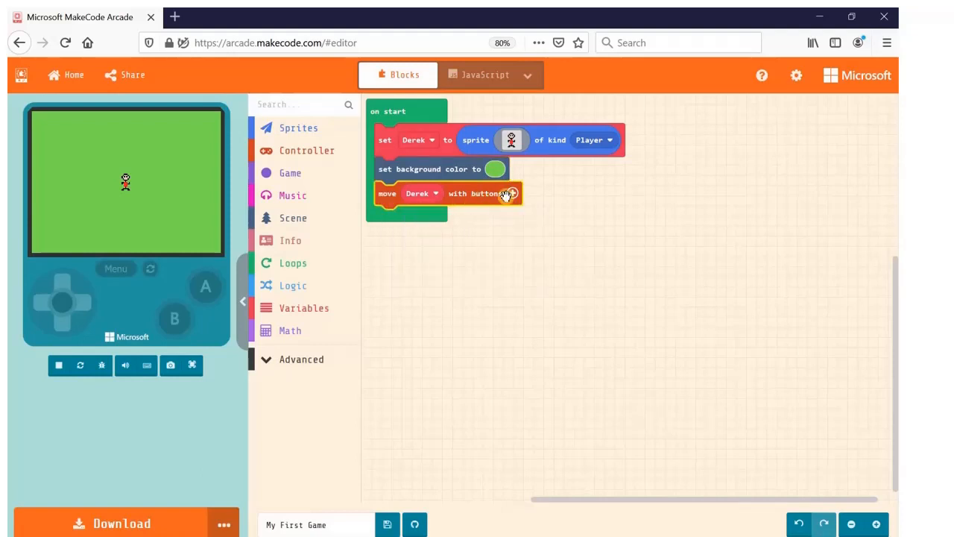
{"action": "mouse_move", "coordinate": [70, 297]}
{"action": "left_mouse_down"}
{"action": "mouse_move", "coordinate": [74, 321]}
{"action": "mouse_move", "coordinate": [124, 317]}
{"action": "left_mouse_up"}
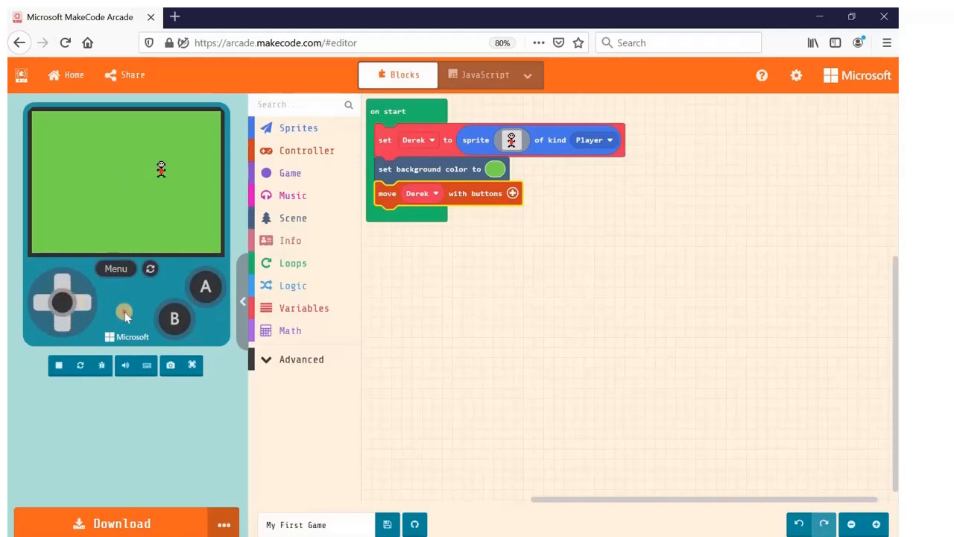
{"action": "left_click", "coordinate": [457, 291]}
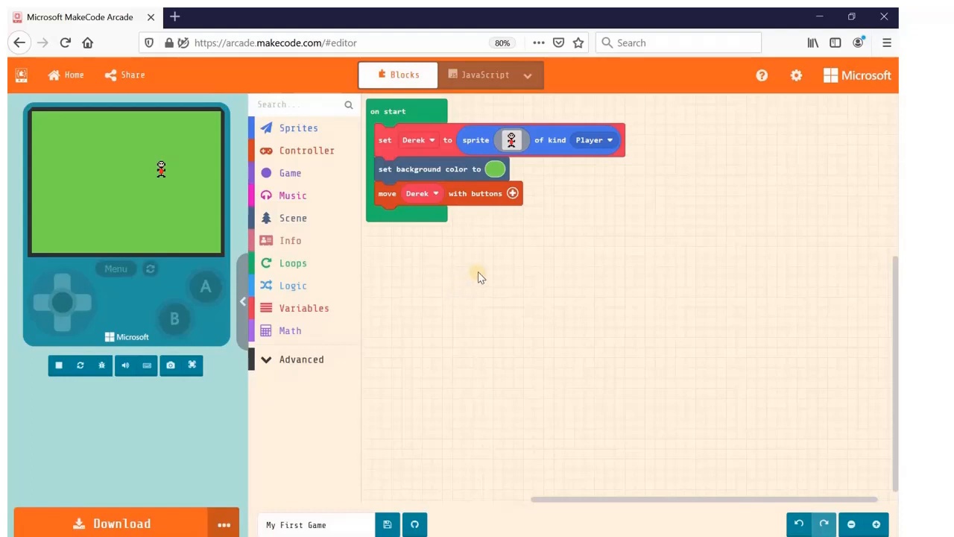
Add a second set mySprite to sprite block below the move block in on start and rename its variable to mommy
{"action": "left_click", "coordinate": [291, 129]}
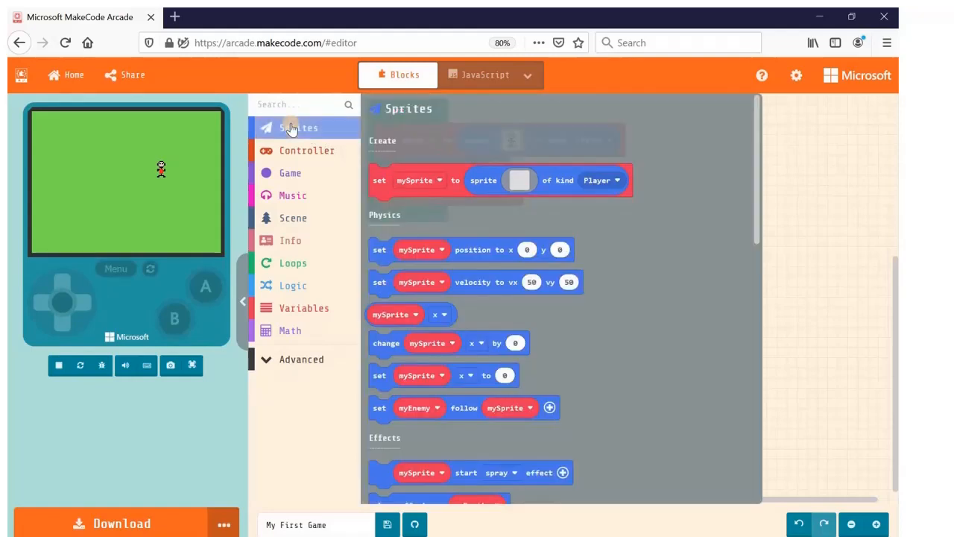
{"action": "left_click", "coordinate": [387, 187]}
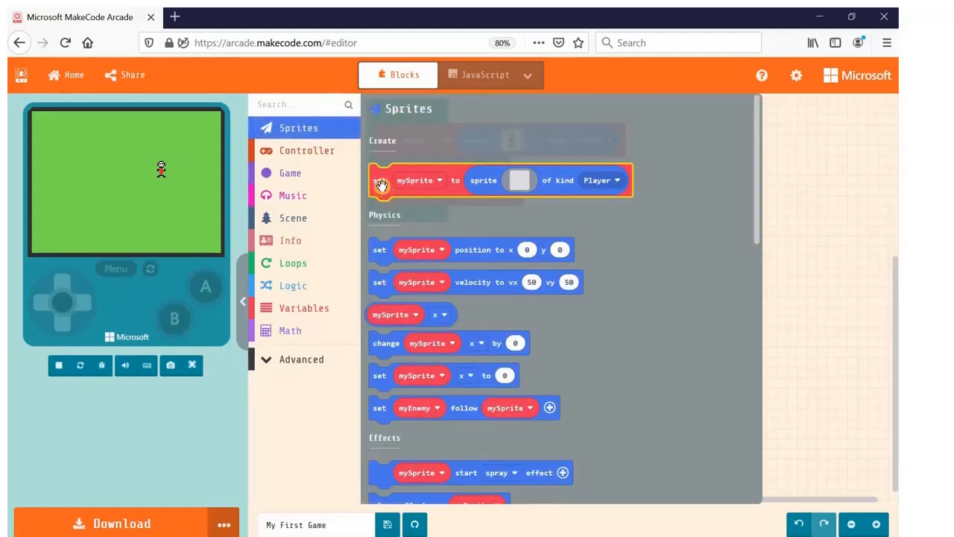
{"action": "mouse_move", "coordinate": [384, 185]}
{"action": "left_mouse_down"}
{"action": "mouse_move", "coordinate": [458, 275]}
{"action": "mouse_move", "coordinate": [388, 225]}
{"action": "left_mouse_up"}
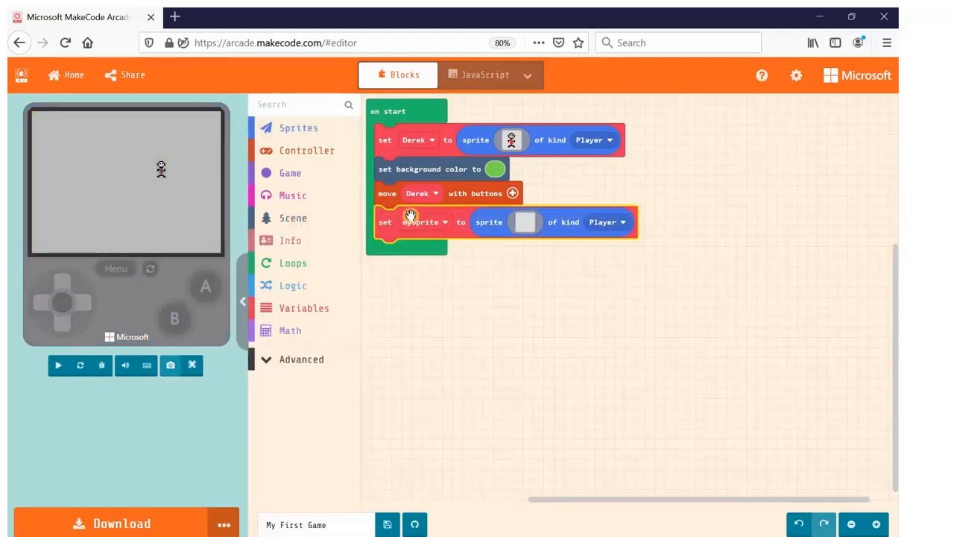
{"action": "left_click", "coordinate": [432, 222]}
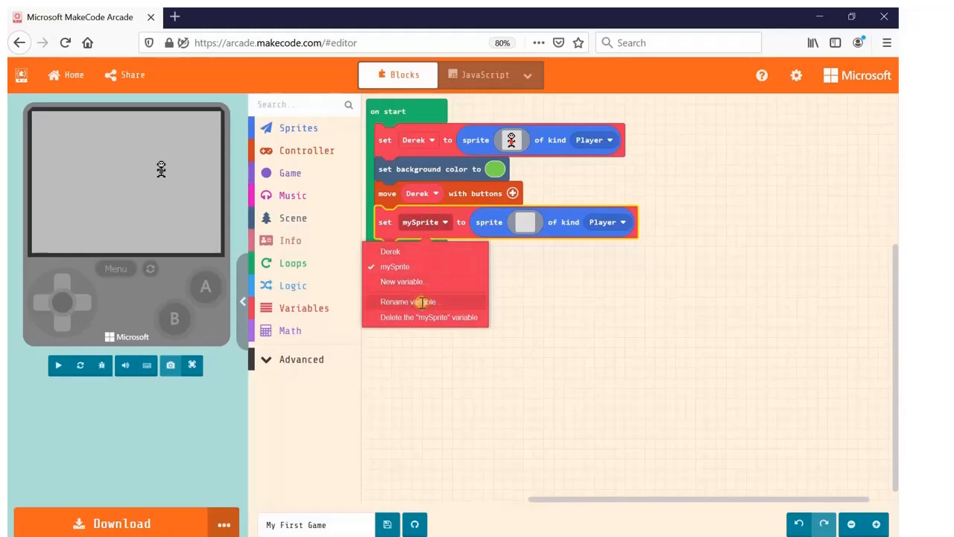
{"action": "left_click", "coordinate": [422, 303]}
{"action": "type", "text": "mommy"}
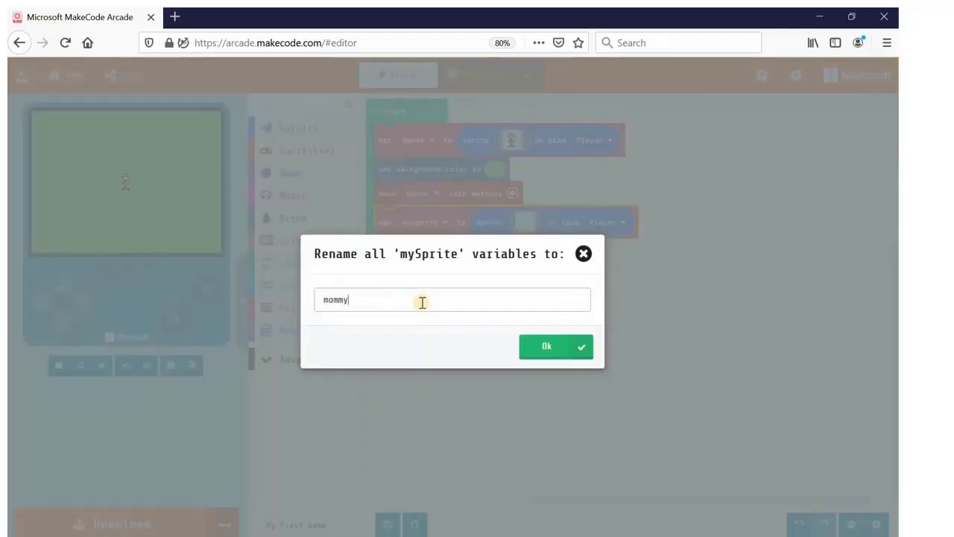
{"action": "left_click", "coordinate": [543, 350]}
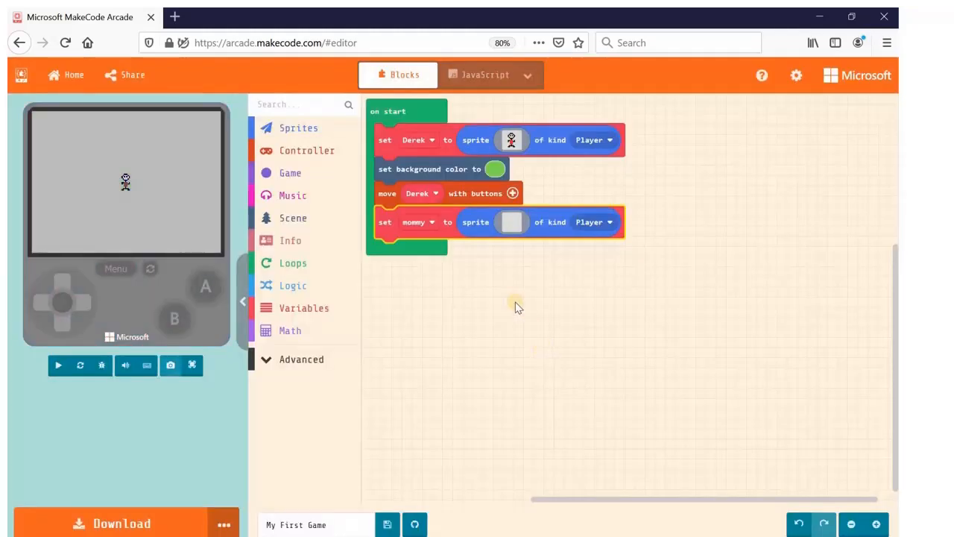
Open the mommy sprite's image for editing and set the canvas size to 30 by 30 pixels
{"action": "left_click", "coordinate": [508, 223]}
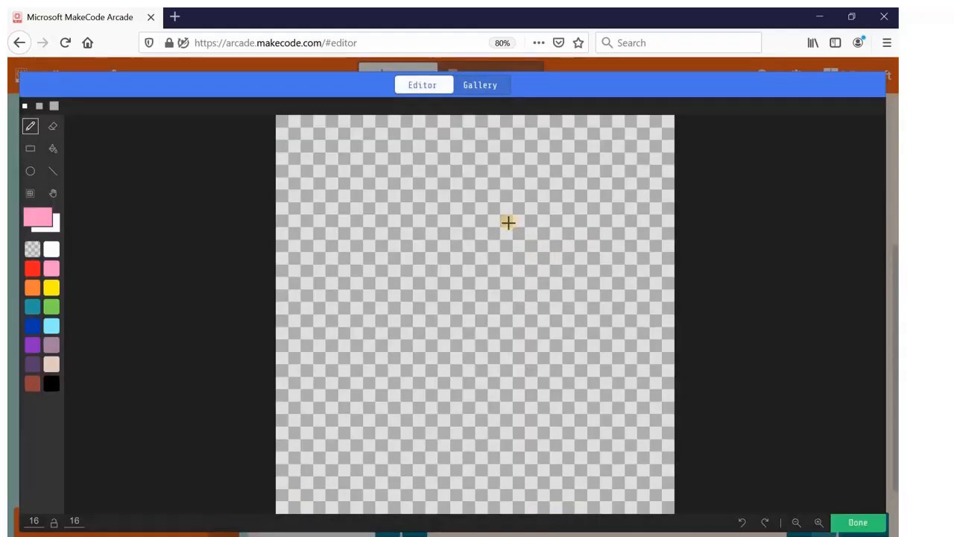
{"action": "left_click", "coordinate": [32, 305]}
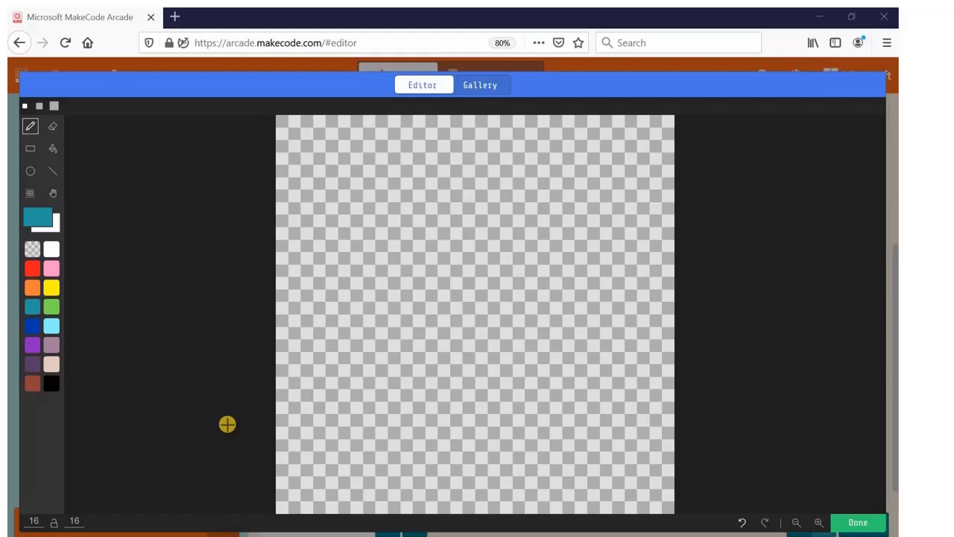
{"action": "left_click", "coordinate": [37, 522]}
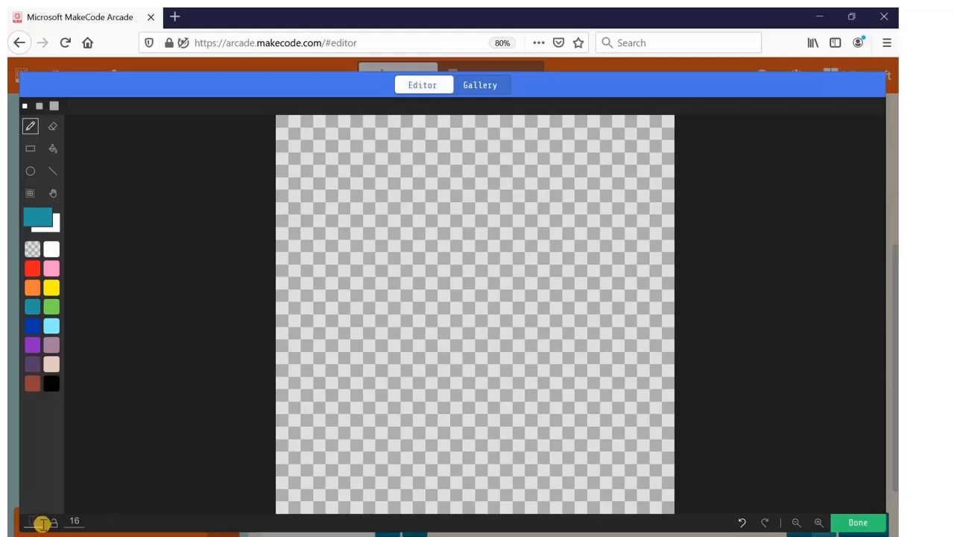
{"action": "type", "text": "30"}
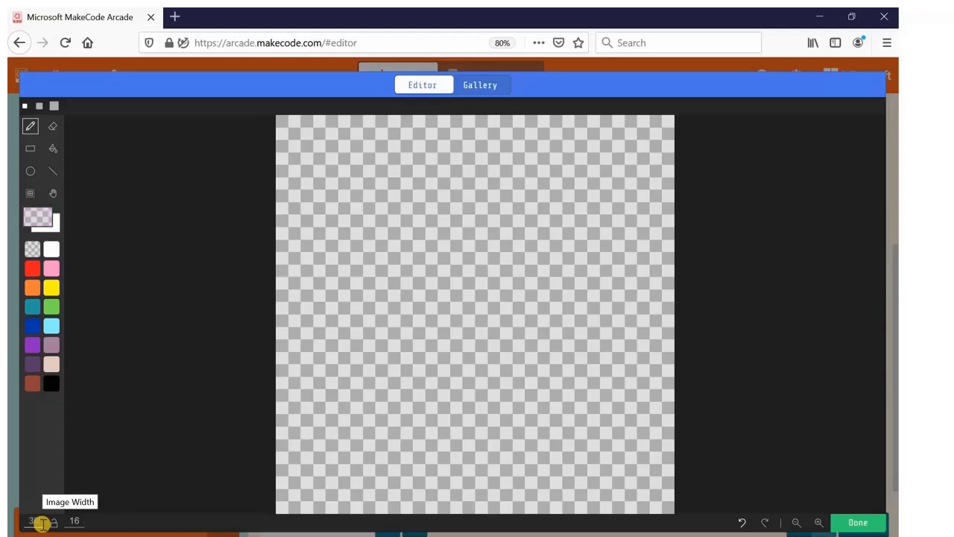
{"action": "left_click", "coordinate": [76, 519]}
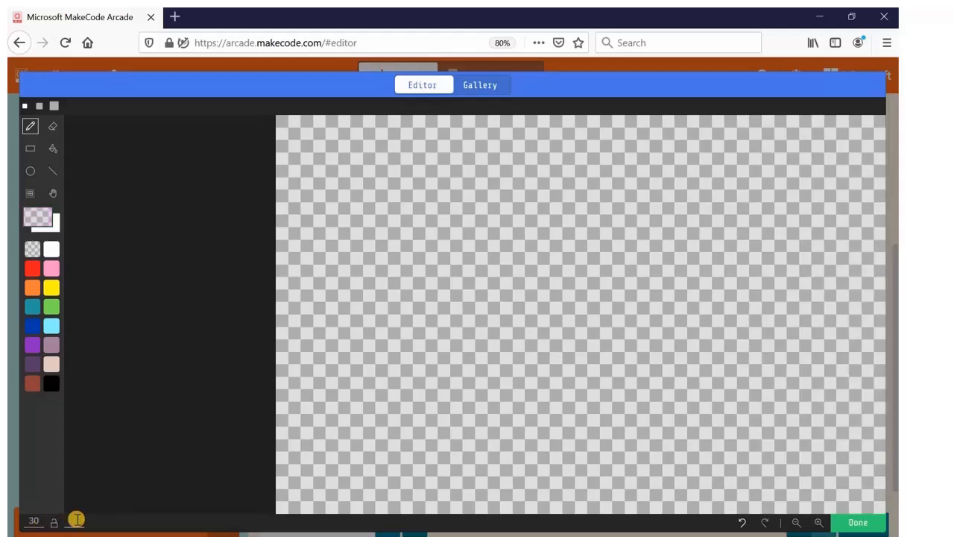
{"action": "type", "text": "30"}
{"action": "key", "text": "Return"}
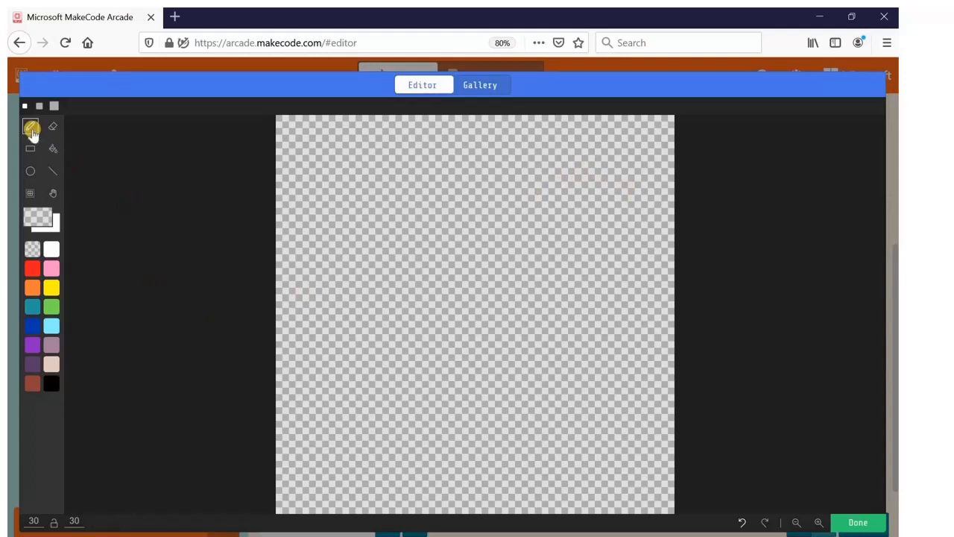
Draw the top edge, upper-left curve and left side of the mommy sprite's head outline in black
{"action": "left_click", "coordinate": [52, 383]}
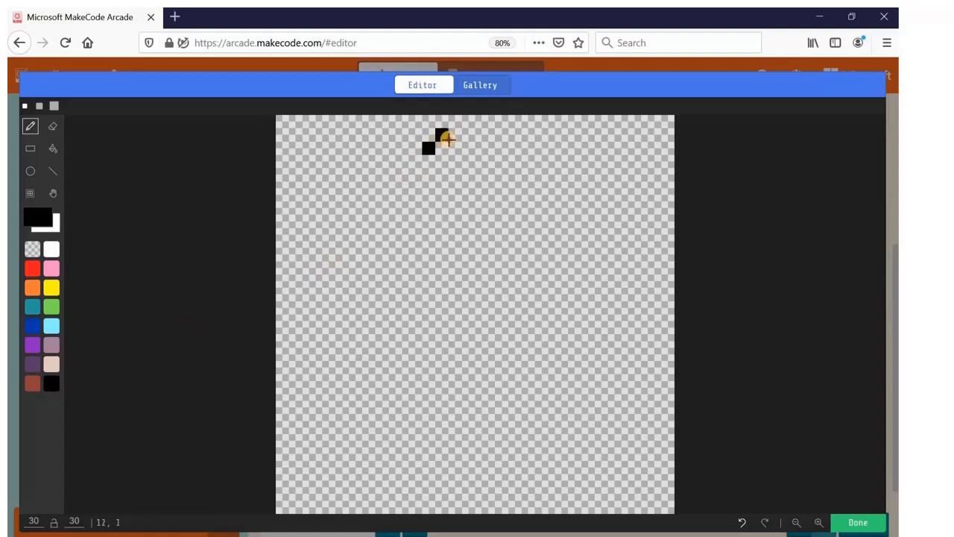
{"action": "left_click_drag", "start_coordinate": [447, 139], "coordinate": [499, 147]}
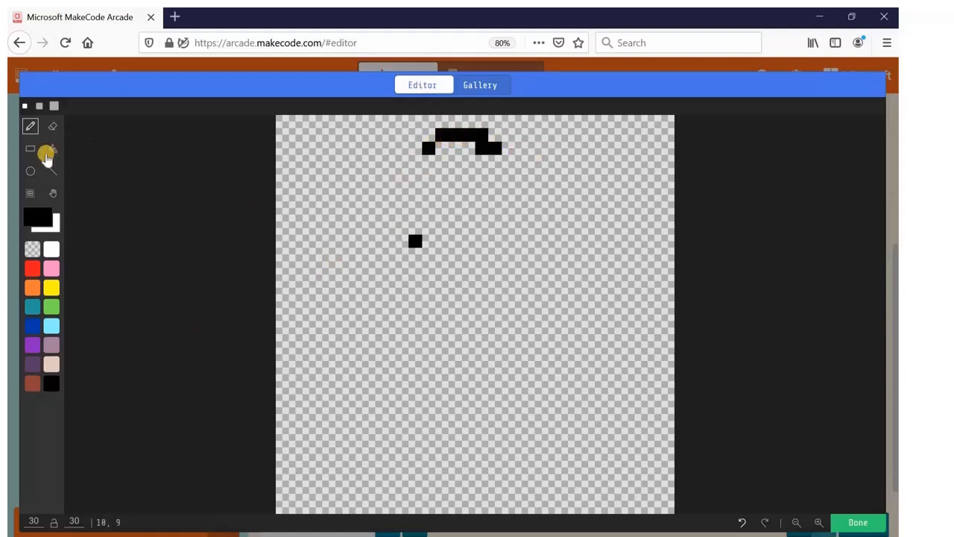
{"action": "left_click", "coordinate": [745, 523]}
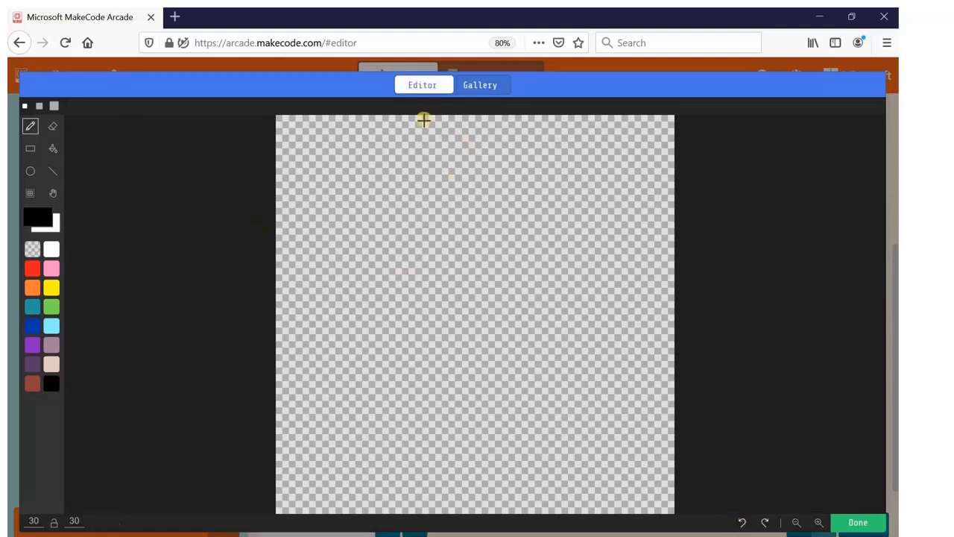
{"action": "left_click_drag", "start_coordinate": [463, 135], "coordinate": [481, 136]}
{"action": "left_click", "coordinate": [415, 147]}
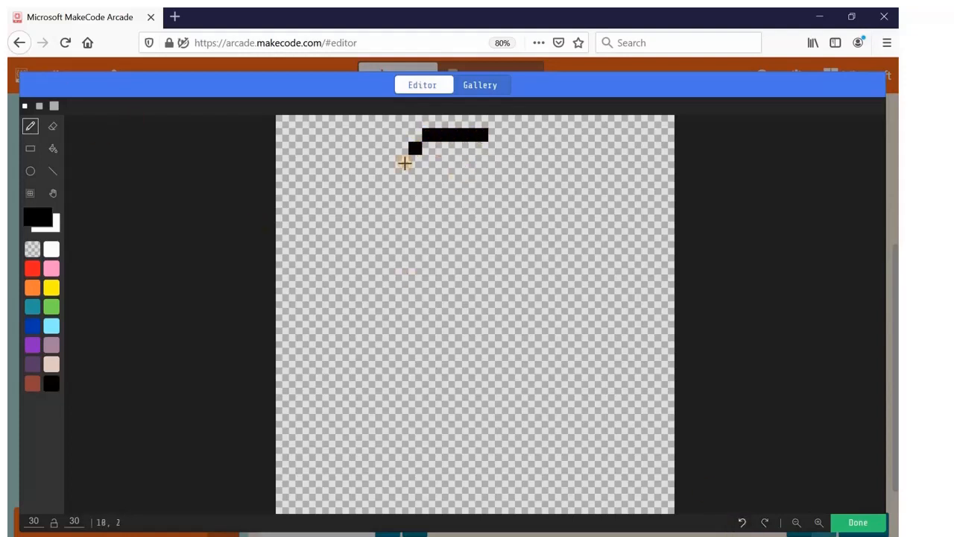
{"action": "left_click", "coordinate": [401, 168]}
{"action": "left_click_drag", "start_coordinate": [389, 175], "coordinate": [388, 231]}
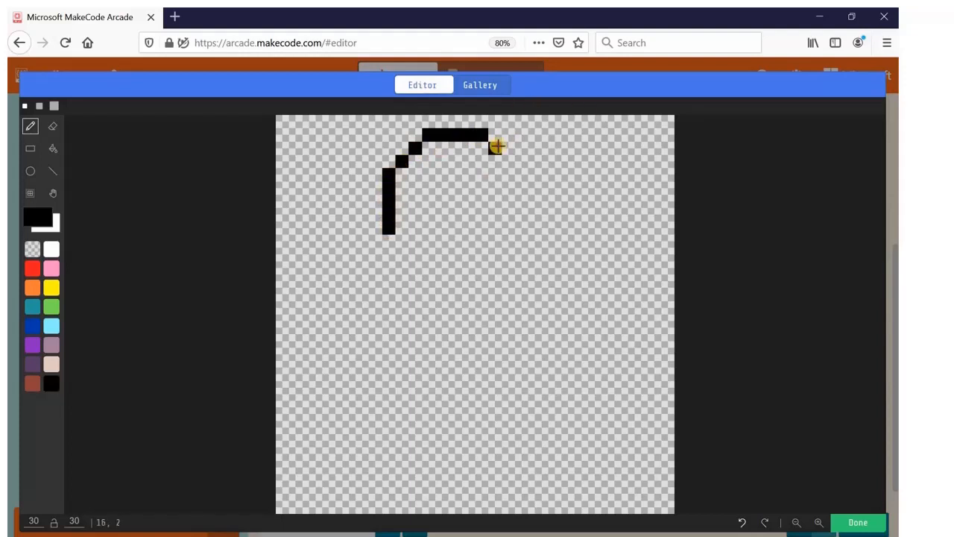
Draw the right curve, right side and chin line in black to close the mommy sprite's head outline
{"action": "left_click", "coordinate": [512, 163]}
{"action": "left_click", "coordinate": [512, 173]}
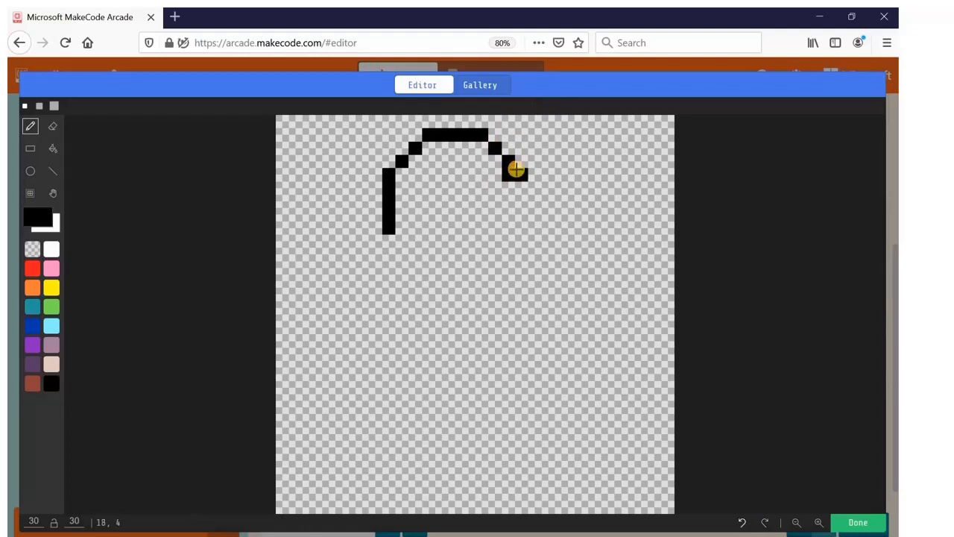
{"action": "left_click", "coordinate": [742, 525]}
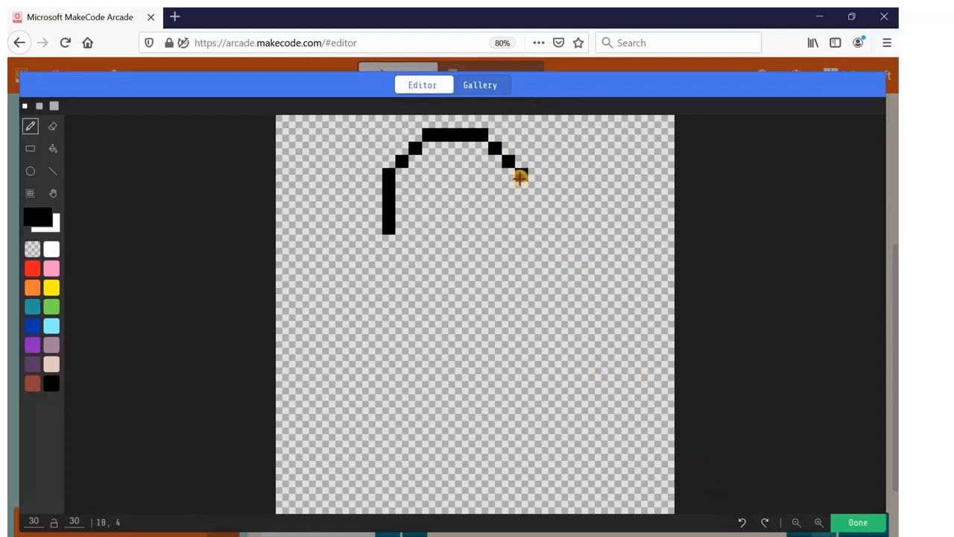
{"action": "left_click_drag", "start_coordinate": [522, 176], "coordinate": [521, 230]}
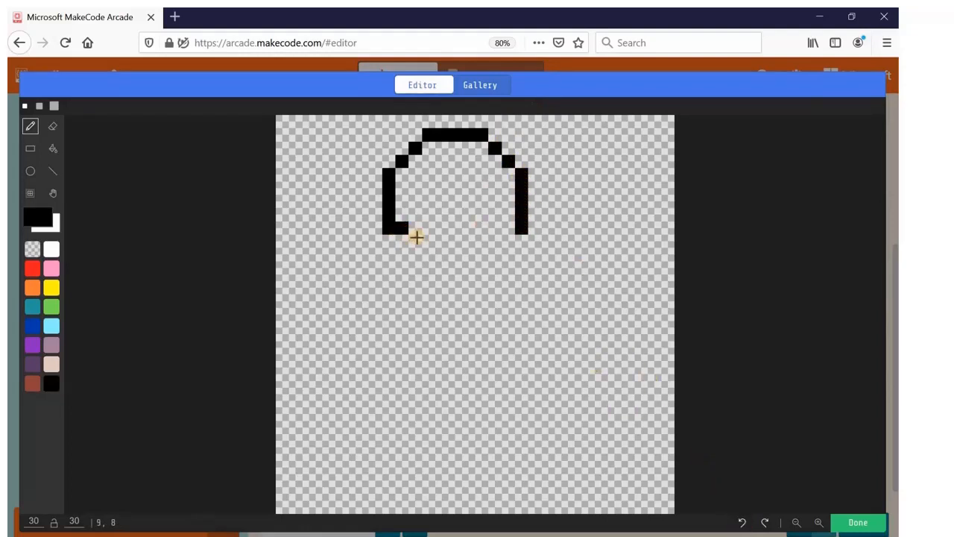
{"action": "mouse_move", "coordinate": [416, 236]}
{"action": "left_mouse_down"}
{"action": "mouse_move", "coordinate": [466, 241]}
{"action": "mouse_move", "coordinate": [512, 221]}
{"action": "left_mouse_up"}
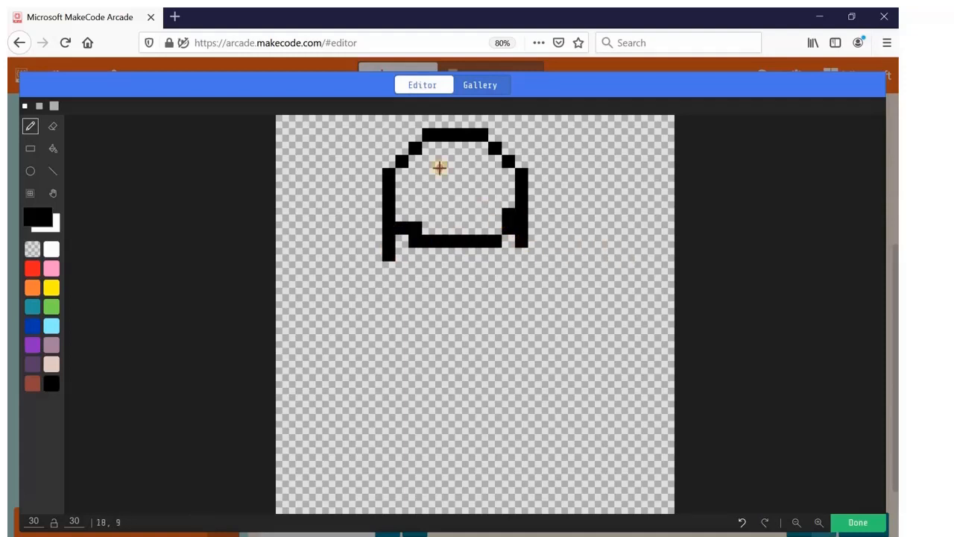
Thicken both upper corners of the head outline in black and extend its right side below the chin line
{"action": "left_click_drag", "start_coordinate": [418, 139], "coordinate": [387, 160]}
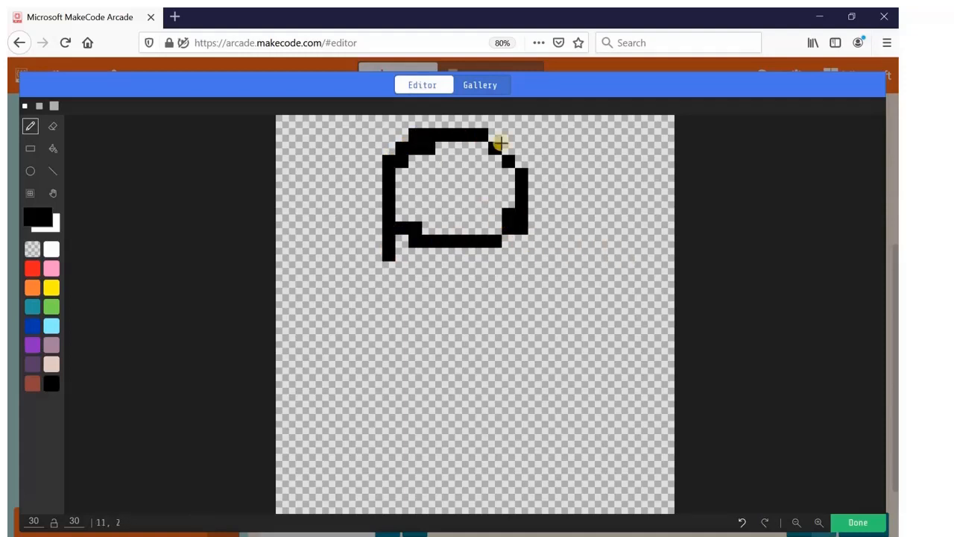
{"action": "mouse_move", "coordinate": [498, 144]}
{"action": "left_mouse_down"}
{"action": "mouse_move", "coordinate": [519, 170]}
{"action": "mouse_move", "coordinate": [521, 246]}
{"action": "left_mouse_up"}
{"action": "left_click", "coordinate": [522, 251]}
Erase the extra pixels inside the head's jaw corners and redraw the chin line one row lower in black
{"action": "left_click", "coordinate": [53, 126]}
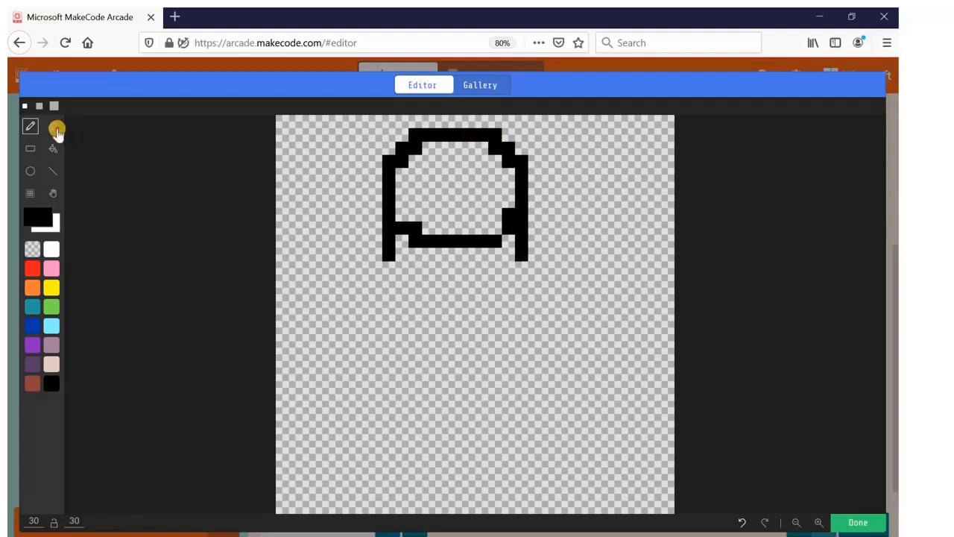
{"action": "left_click", "coordinate": [507, 216]}
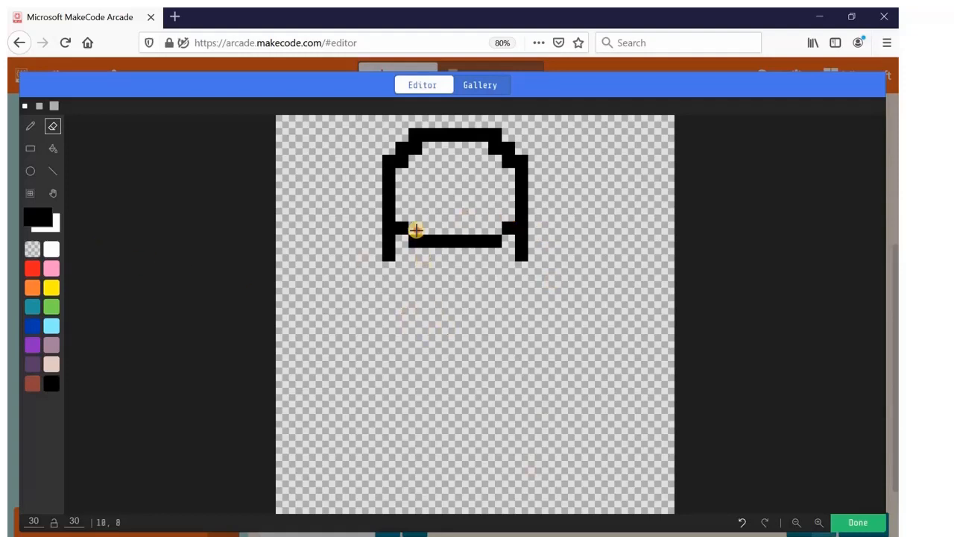
{"action": "left_click", "coordinate": [30, 126]}
{"action": "left_click_drag", "start_coordinate": [426, 257], "coordinate": [499, 250]}
{"action": "left_click", "coordinate": [52, 126]}
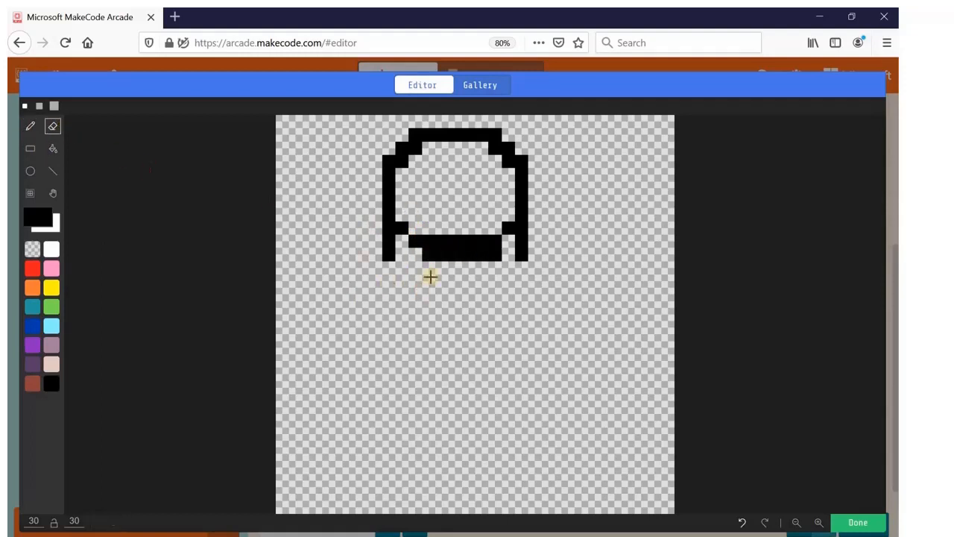
{"action": "left_click_drag", "start_coordinate": [436, 240], "coordinate": [494, 257]}
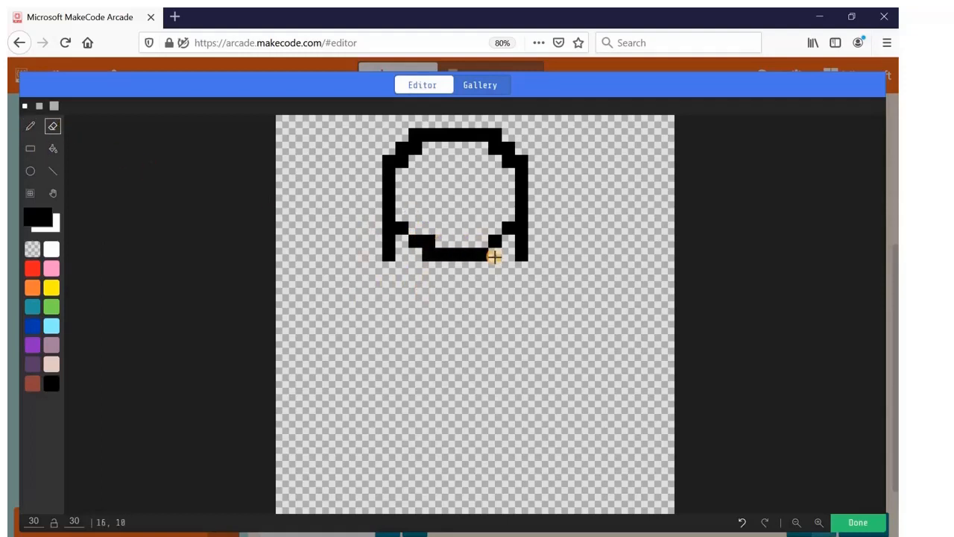
{"action": "left_click", "coordinate": [426, 243]}
Draw two black square eyes of 2 by 2 pixels inside the head and move them down one pixel
{"action": "left_click", "coordinate": [31, 128]}
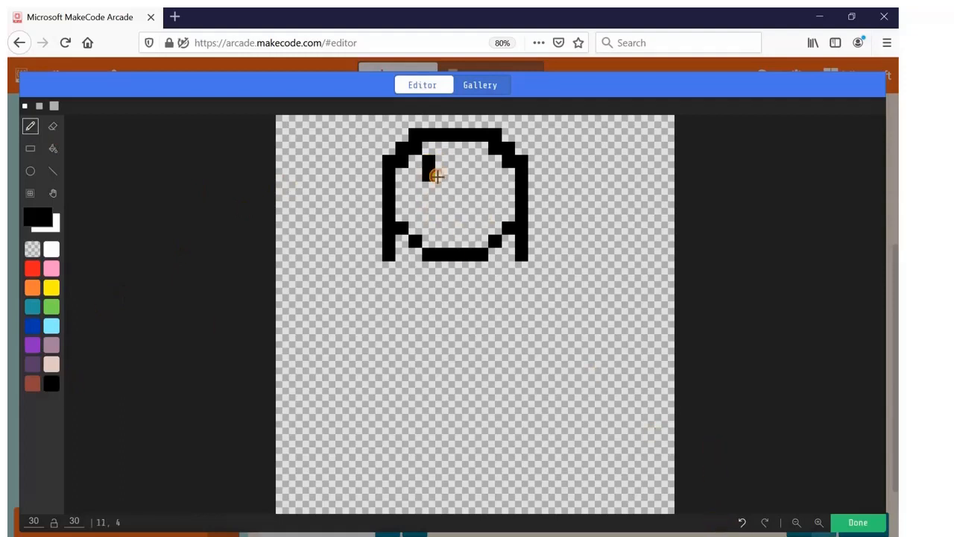
{"action": "mouse_move", "coordinate": [474, 162]}
{"action": "left_mouse_down"}
{"action": "mouse_move", "coordinate": [485, 163]}
{"action": "mouse_move", "coordinate": [468, 173]}
{"action": "left_mouse_up"}
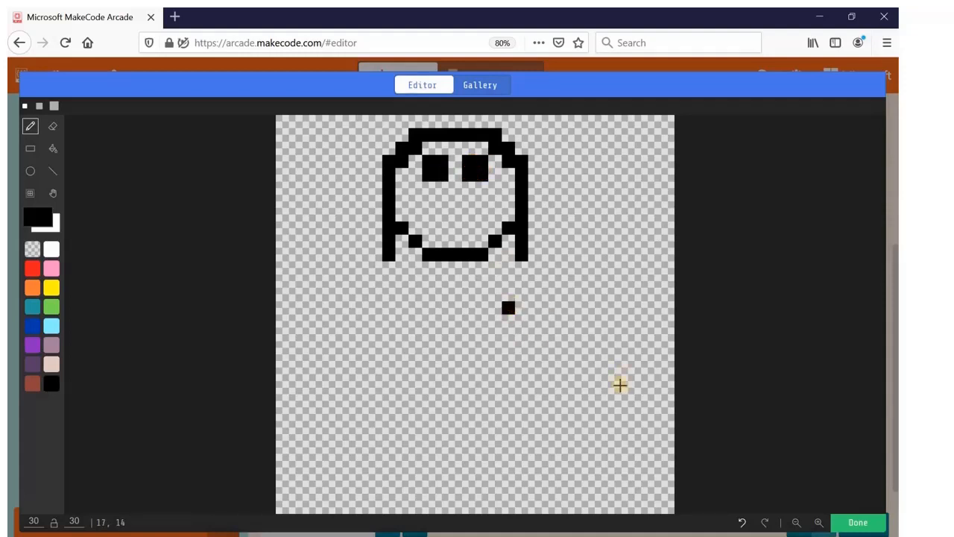
{"action": "left_click", "coordinate": [30, 194]}
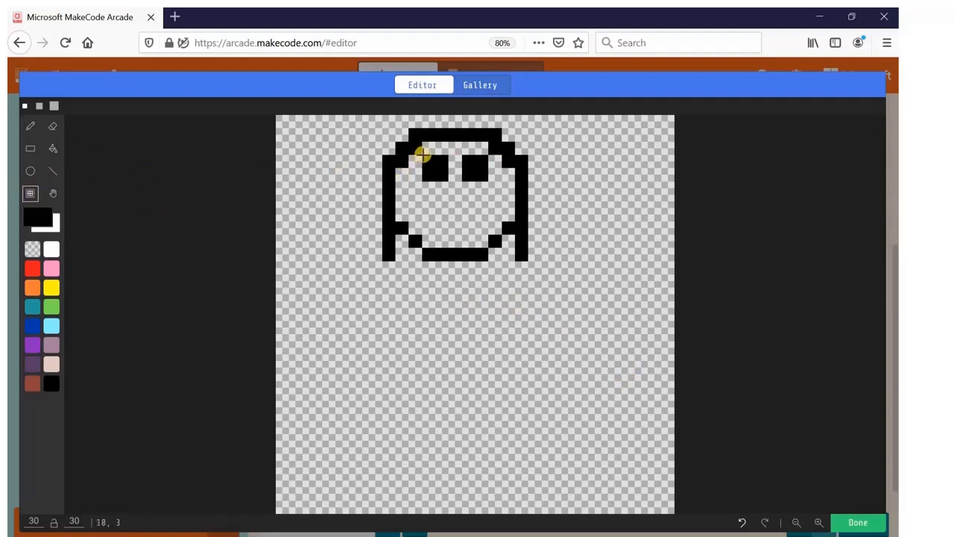
{"action": "left_click_drag", "start_coordinate": [422, 155], "coordinate": [483, 189]}
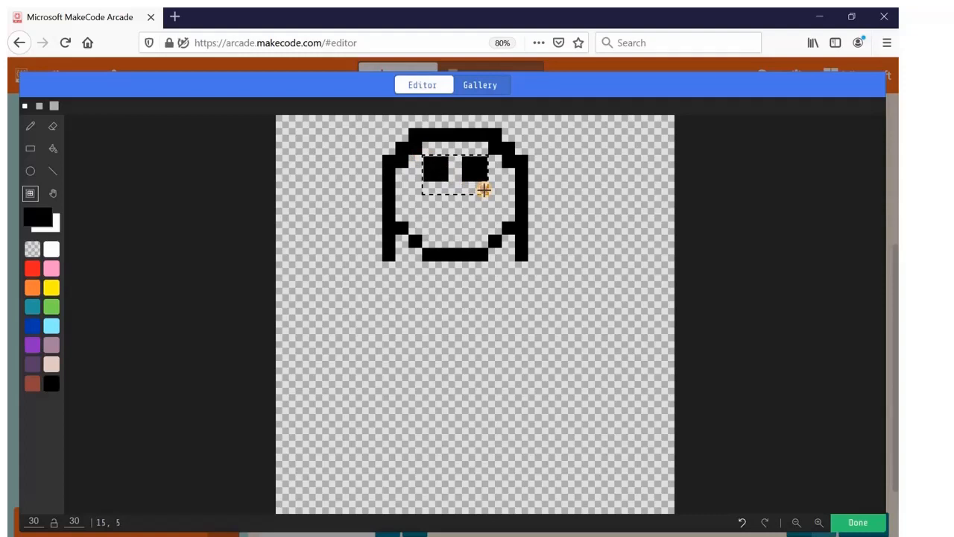
{"action": "left_click_drag", "start_coordinate": [457, 184], "coordinate": [457, 191]}
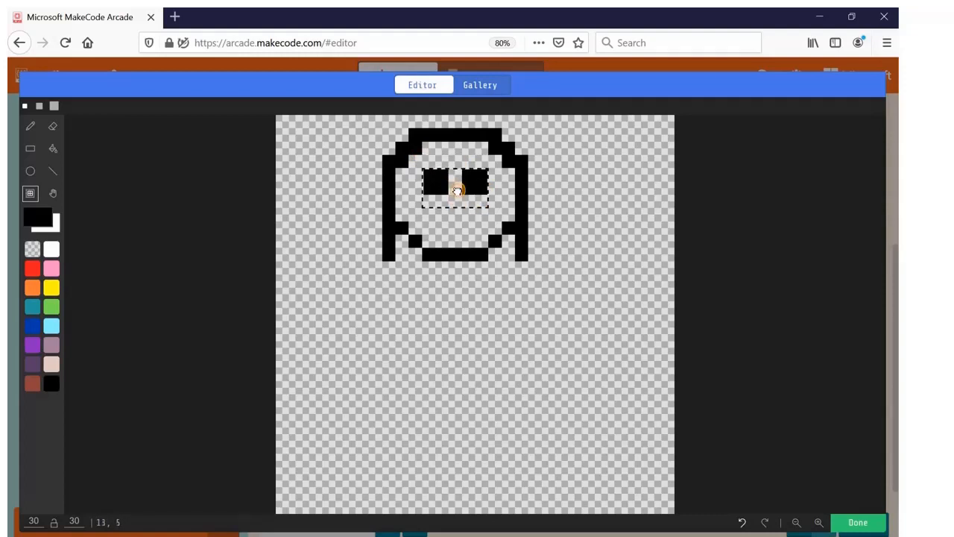
{"action": "left_click", "coordinate": [345, 255]}
Draw a black vertical body line below the chin and cover it with a filled pink rectangle about 5 by 7 pixels
{"action": "left_click", "coordinate": [52, 170]}
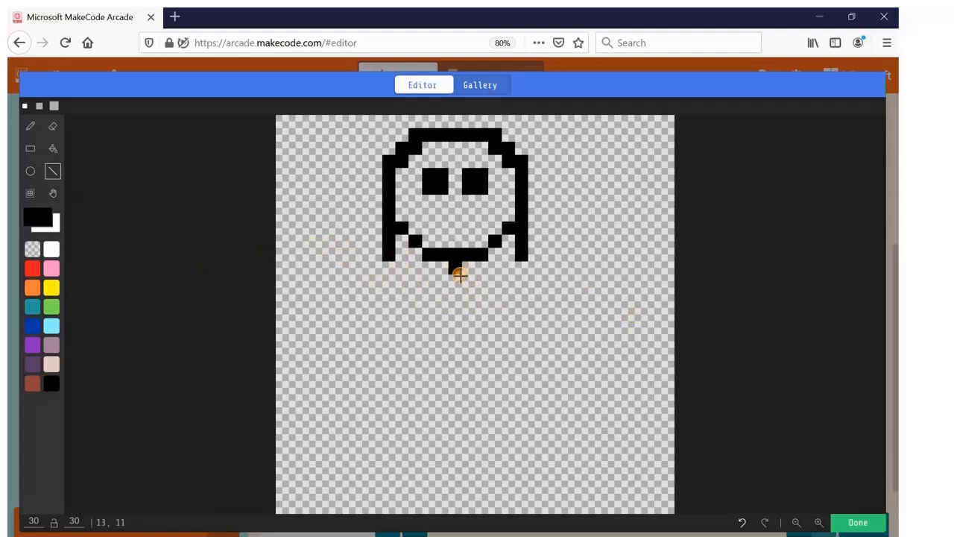
{"action": "mouse_move", "coordinate": [459, 275]}
{"action": "left_mouse_down"}
{"action": "mouse_move", "coordinate": [451, 343]}
{"action": "mouse_move", "coordinate": [460, 388]}
{"action": "left_mouse_up"}
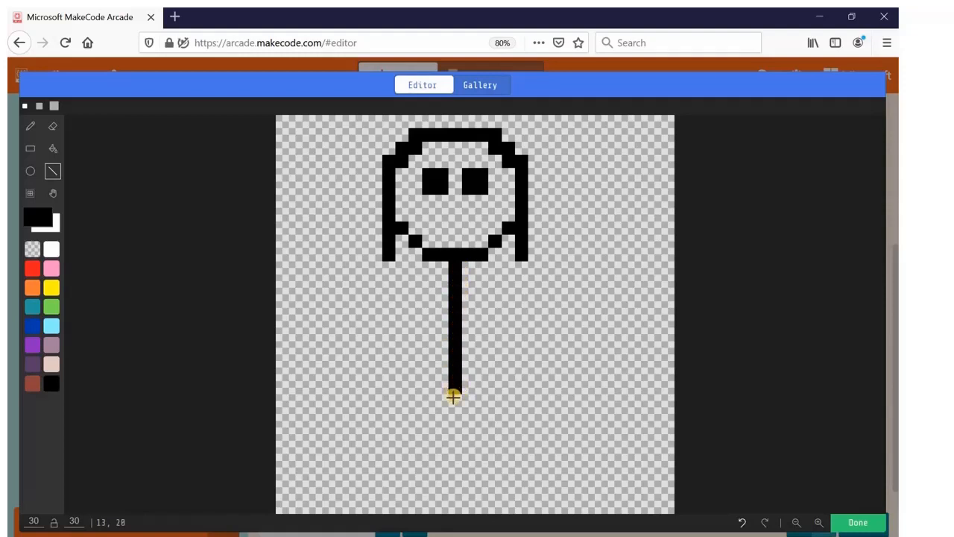
{"action": "left_click", "coordinate": [51, 268]}
{"action": "left_click", "coordinate": [32, 171]}
{"action": "left_click", "coordinate": [30, 152]}
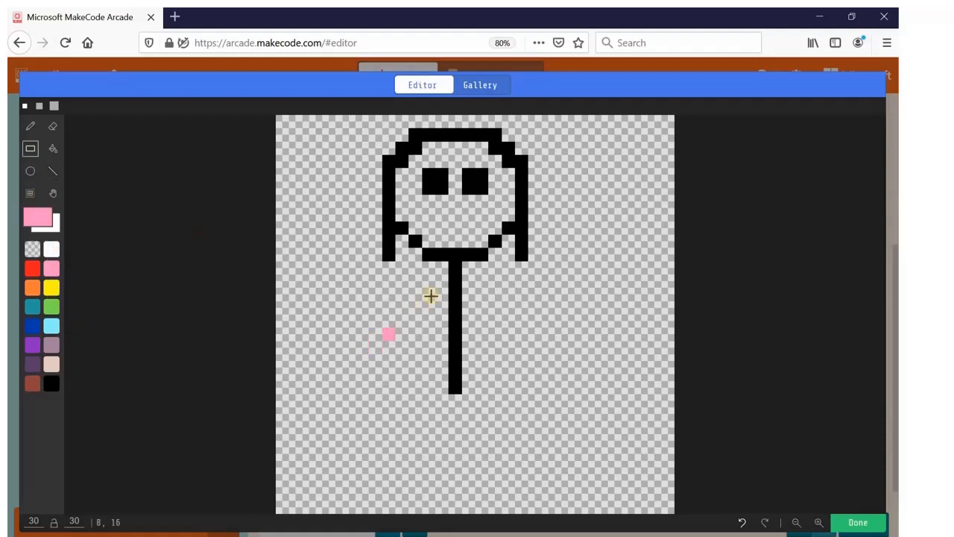
{"action": "left_click_drag", "start_coordinate": [431, 290], "coordinate": [485, 379]}
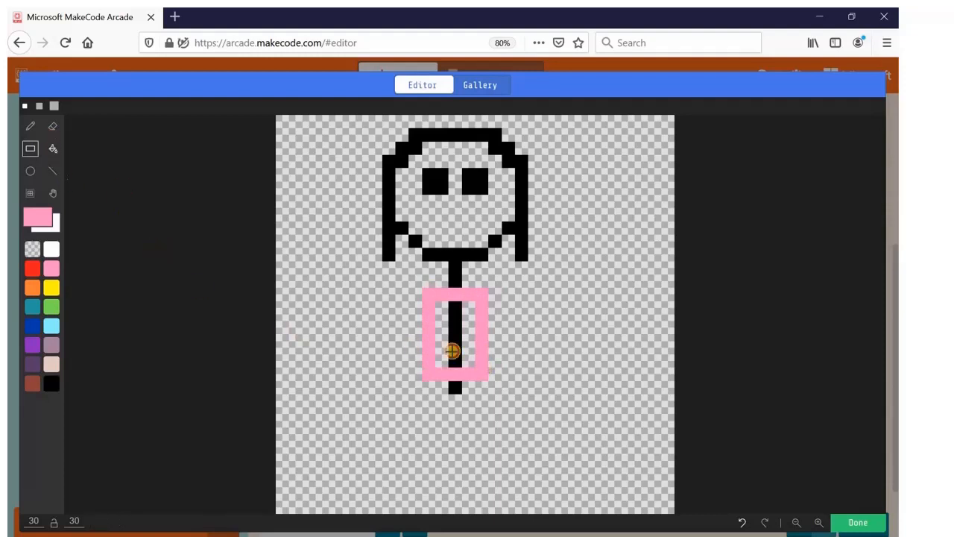
{"action": "left_click", "coordinate": [463, 325]}
{"action": "left_click", "coordinate": [452, 325]}
{"action": "left_click", "coordinate": [442, 325]}
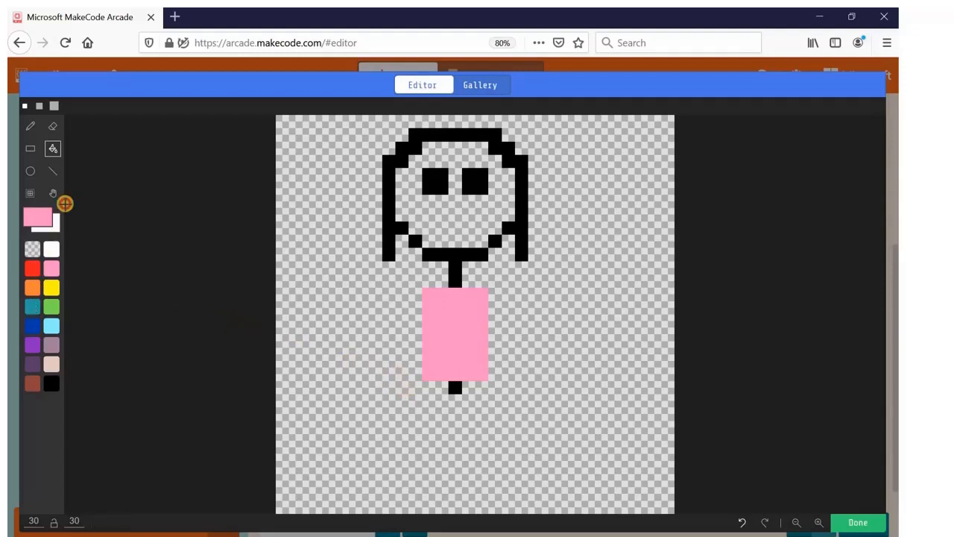
Outline a flared orange skirt below the pink top and fill it with orange
{"action": "left_click", "coordinate": [32, 288]}
{"action": "left_click", "coordinate": [52, 172]}
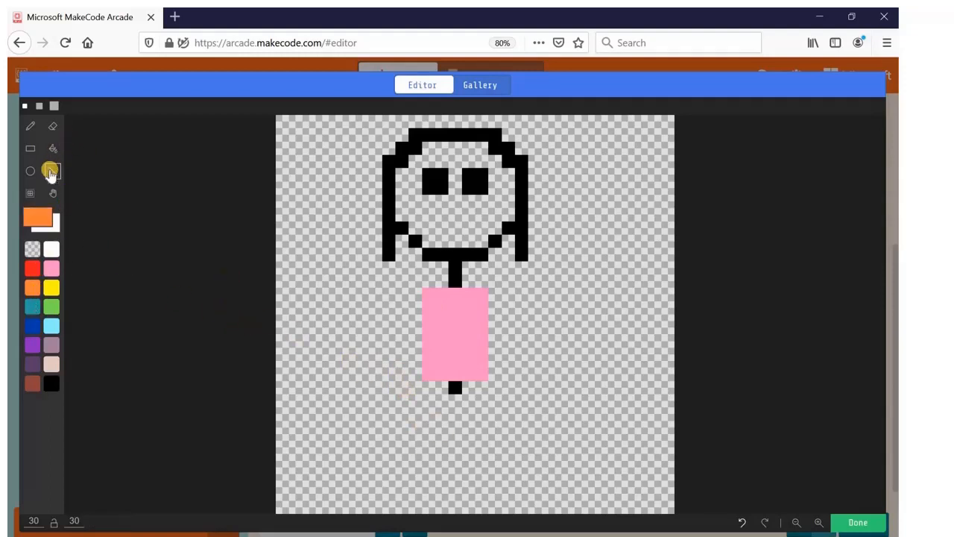
{"action": "mouse_move", "coordinate": [417, 401]}
{"action": "left_mouse_down"}
{"action": "mouse_move", "coordinate": [374, 439]}
{"action": "mouse_move", "coordinate": [499, 438]}
{"action": "mouse_move", "coordinate": [495, 407]}
{"action": "left_mouse_up"}
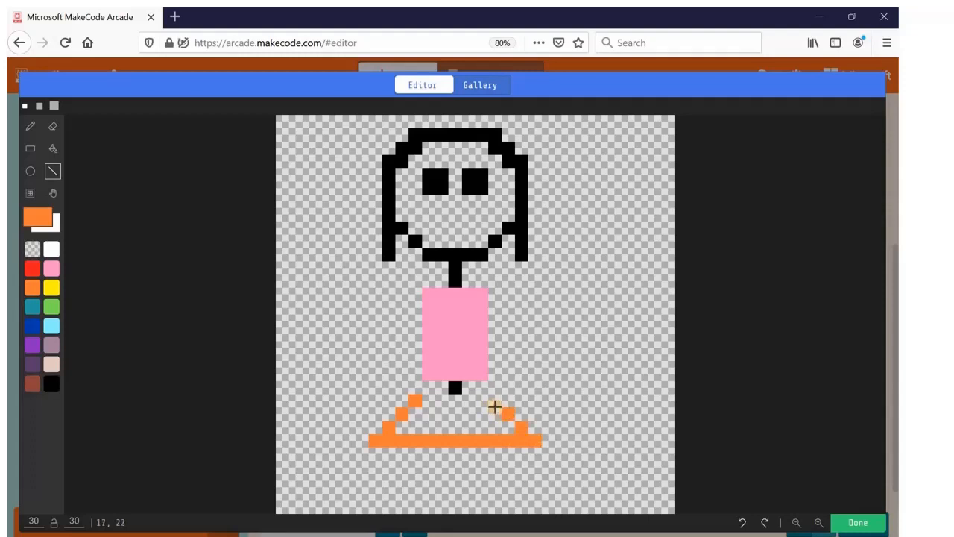
{"action": "left_click", "coordinate": [30, 126]}
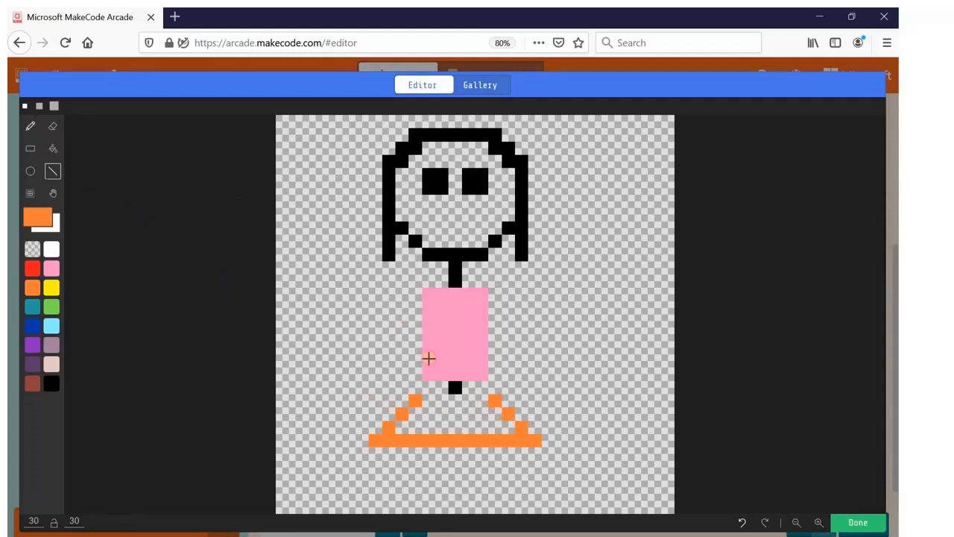
{"action": "left_click", "coordinate": [442, 400]}
{"action": "left_click", "coordinate": [430, 387]}
{"action": "left_click", "coordinate": [482, 386]}
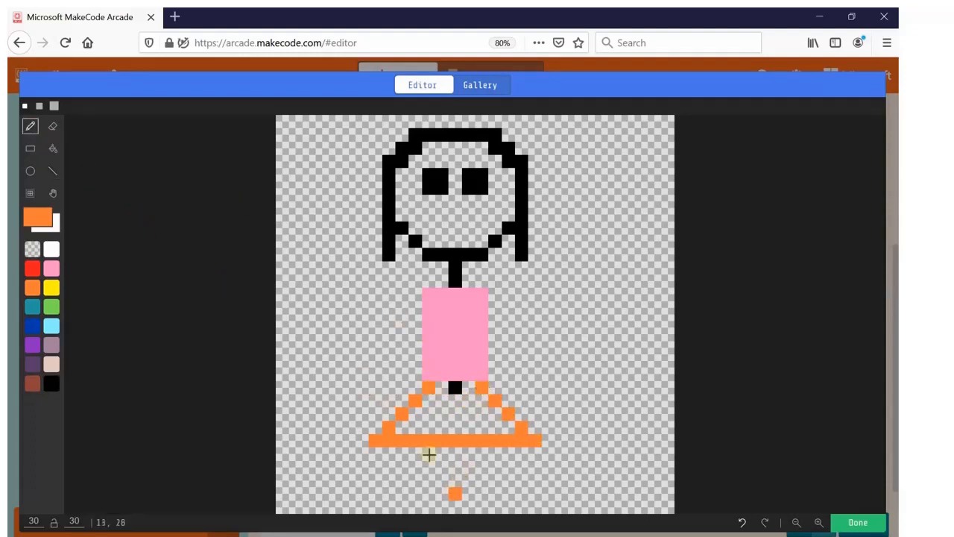
{"action": "left_click", "coordinate": [53, 148]}
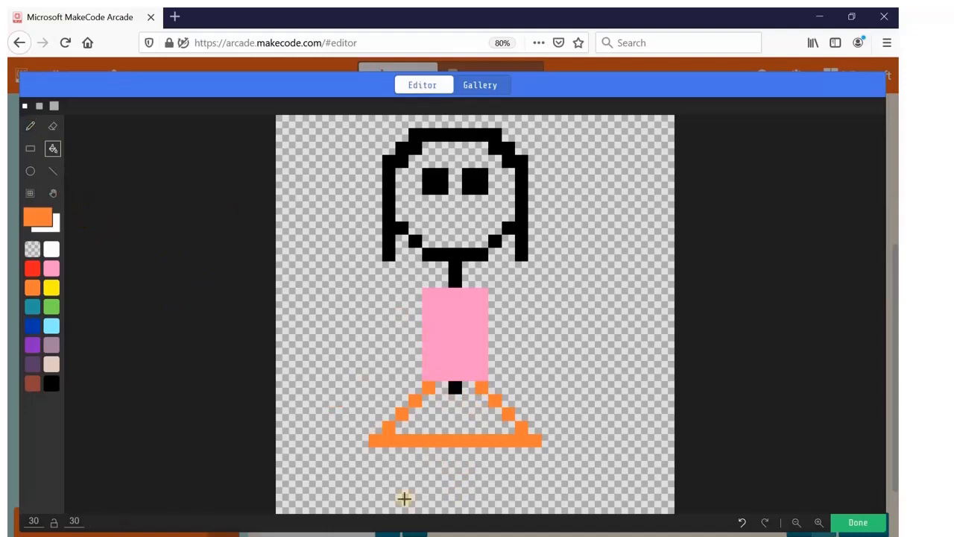
{"action": "left_click", "coordinate": [453, 410]}
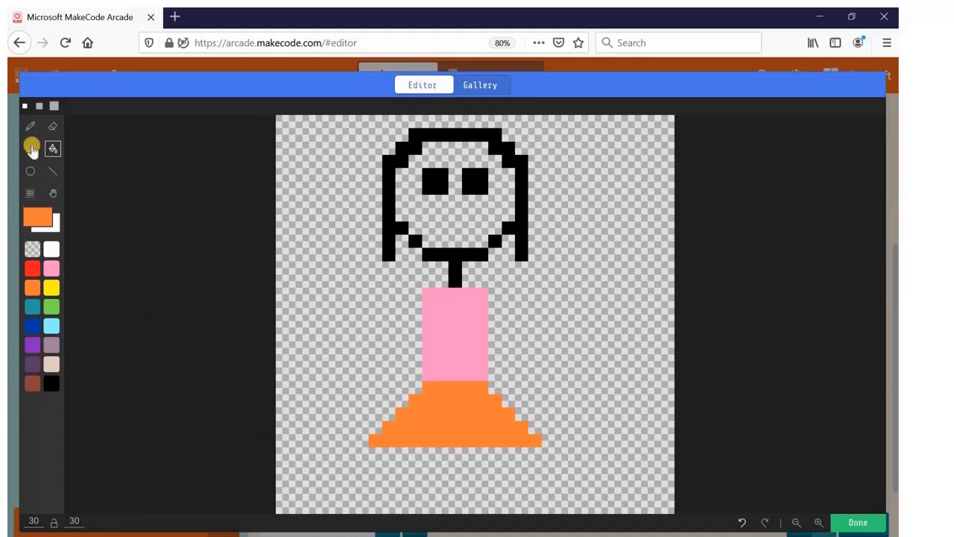
Draw two black arms sloping down from the pink top and two short black legs below the skirt
{"action": "left_click", "coordinate": [31, 126]}
{"action": "left_click", "coordinate": [495, 347]}
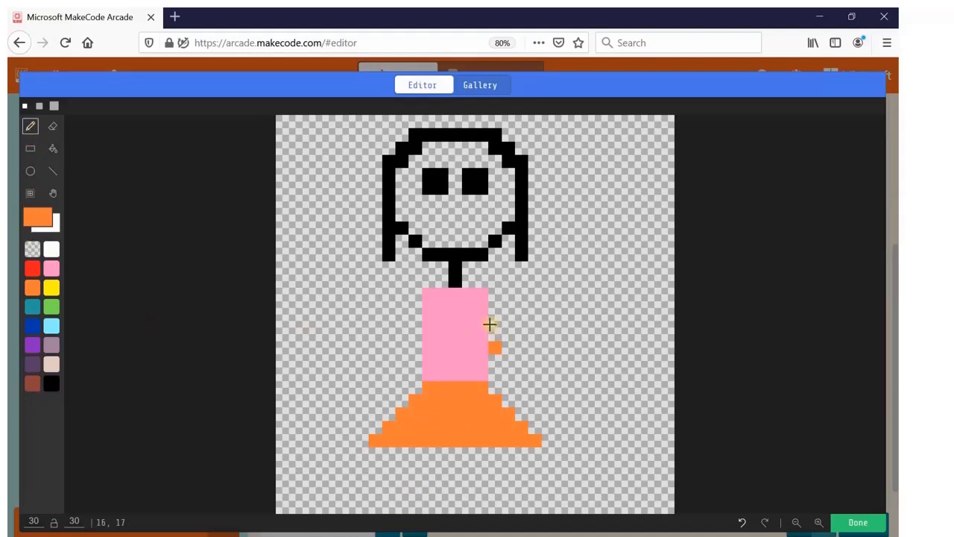
{"action": "key", "text": "ctrl+z"}
{"action": "left_click", "coordinate": [51, 383]}
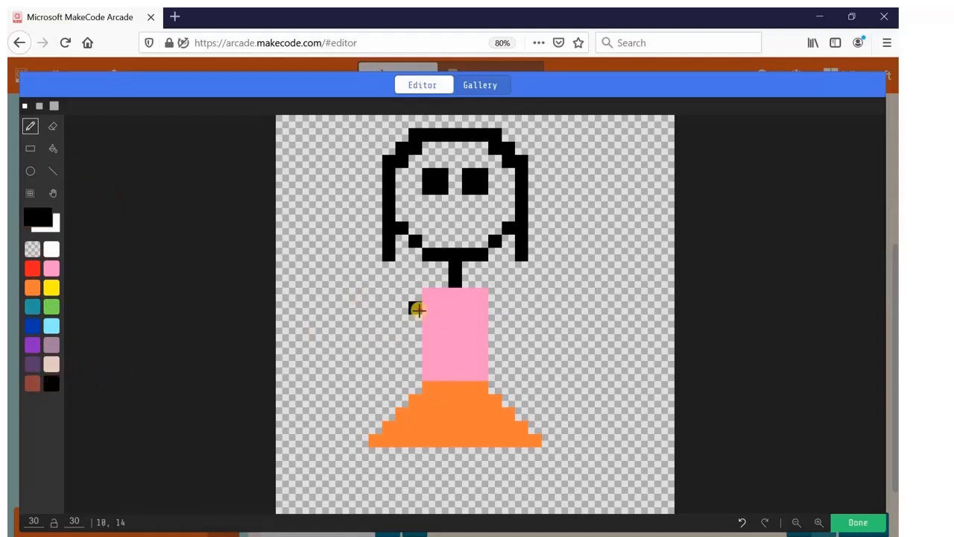
{"action": "mouse_move", "coordinate": [409, 317]}
{"action": "left_mouse_down"}
{"action": "mouse_move", "coordinate": [366, 345]}
{"action": "mouse_move", "coordinate": [361, 361]}
{"action": "left_mouse_up"}
{"action": "left_click_drag", "start_coordinate": [494, 309], "coordinate": [554, 349]}
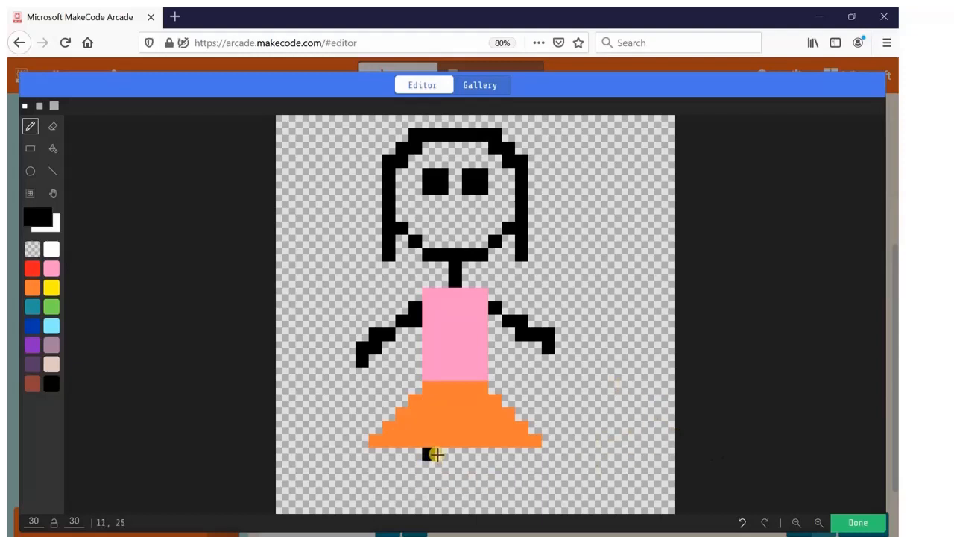
{"action": "left_click_drag", "start_coordinate": [439, 454], "coordinate": [441, 467]}
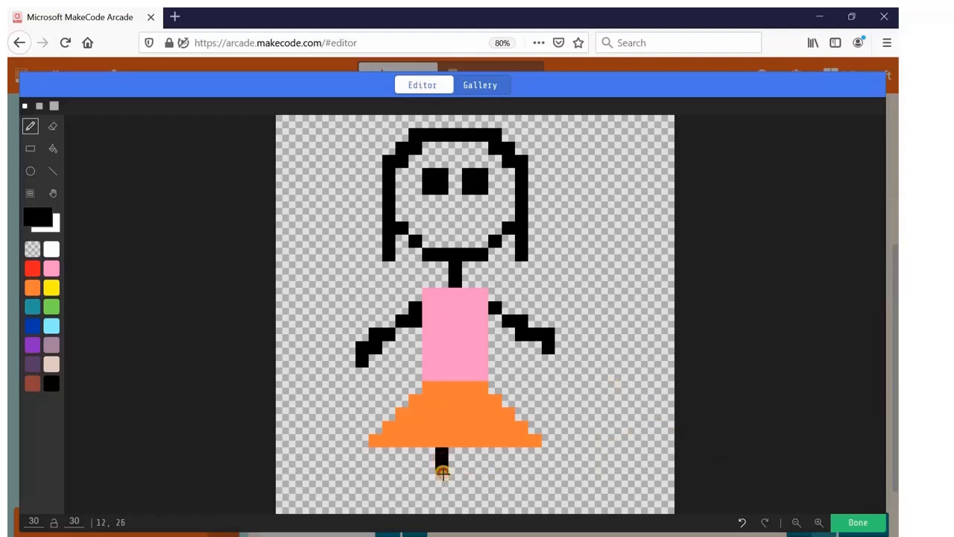
{"action": "left_click", "coordinate": [476, 457]}
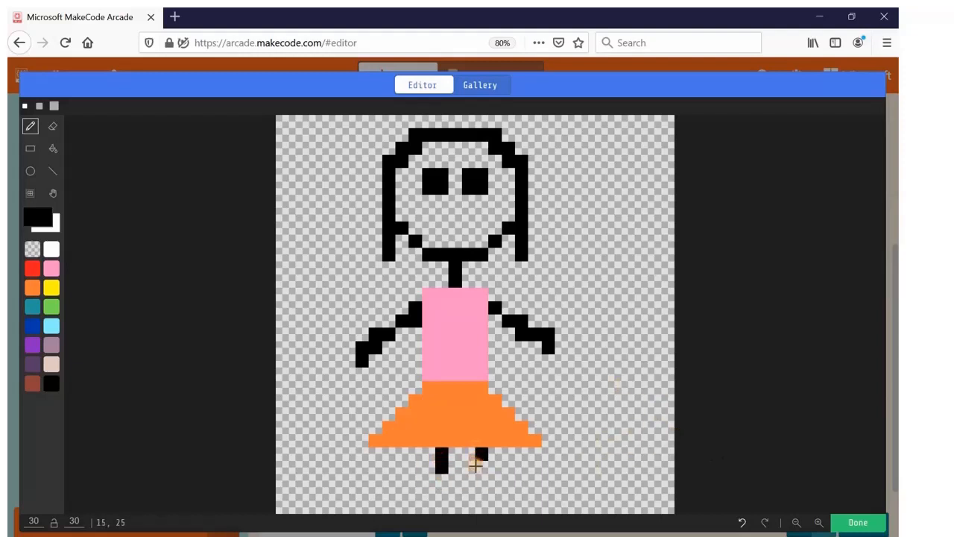
Draw a red shoe pointing outward at the end of each leg
{"action": "left_click", "coordinate": [31, 267]}
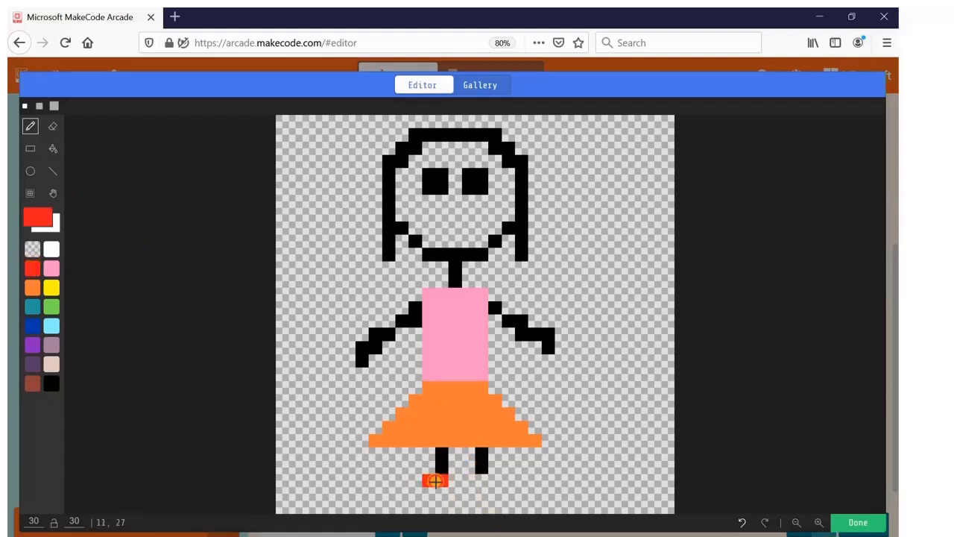
{"action": "left_click_drag", "start_coordinate": [419, 489], "coordinate": [411, 492]}
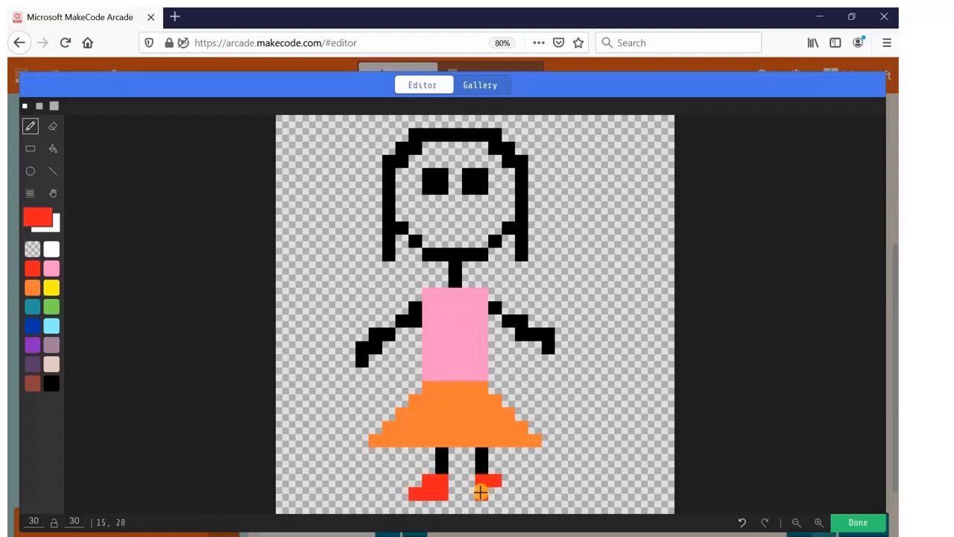
{"action": "left_click", "coordinate": [480, 492]}
{"action": "left_click", "coordinate": [509, 494]}
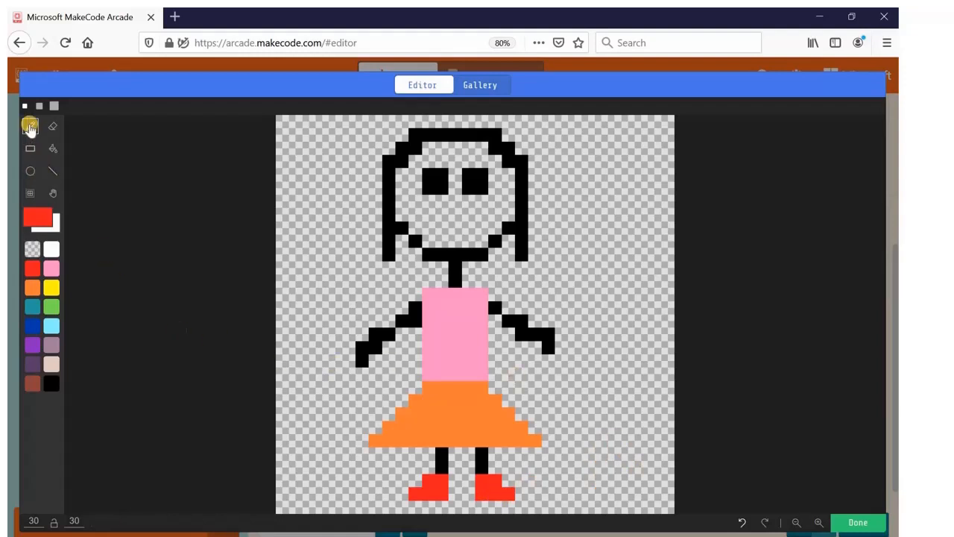
Draw a black smiling mouth with raised corners below the eyes
{"action": "left_click", "coordinate": [51, 382]}
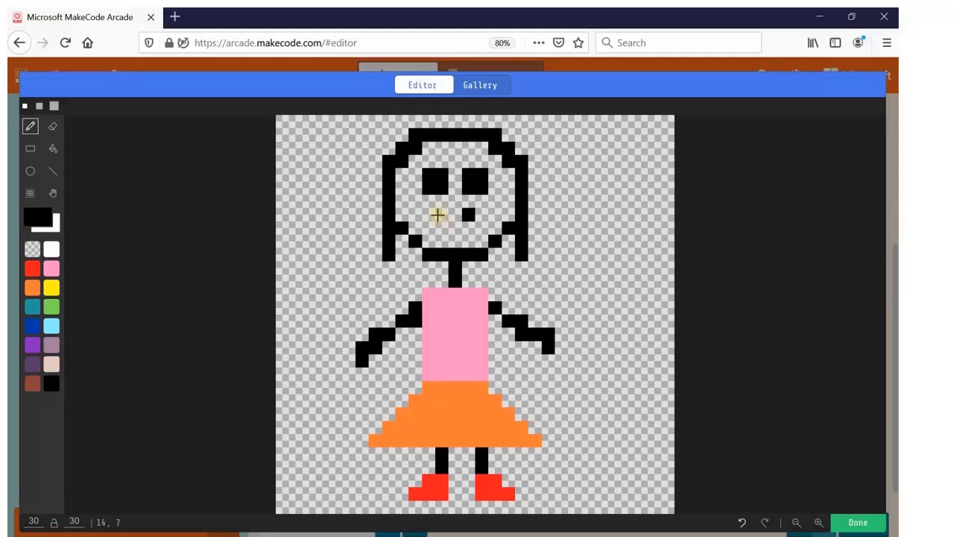
{"action": "left_click", "coordinate": [441, 225]}
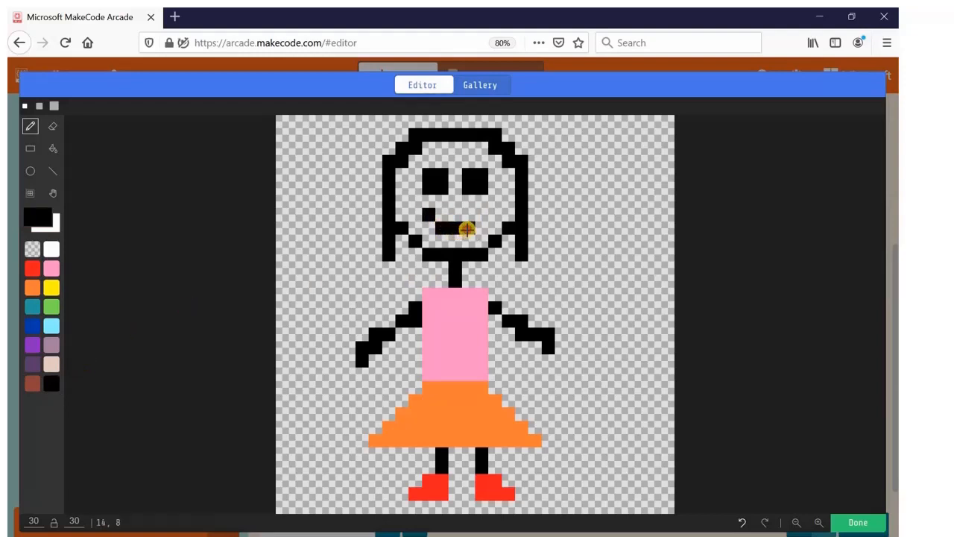
{"action": "left_click_drag", "start_coordinate": [466, 229], "coordinate": [482, 214]}
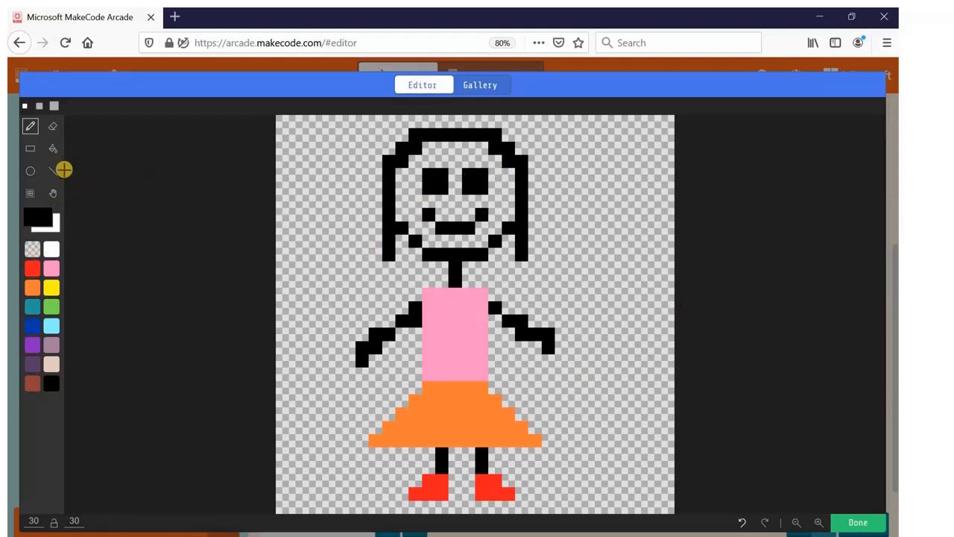
Fill the face with the light beige skin color and finish editing the mommy sprite's image
{"action": "left_click", "coordinate": [53, 148]}
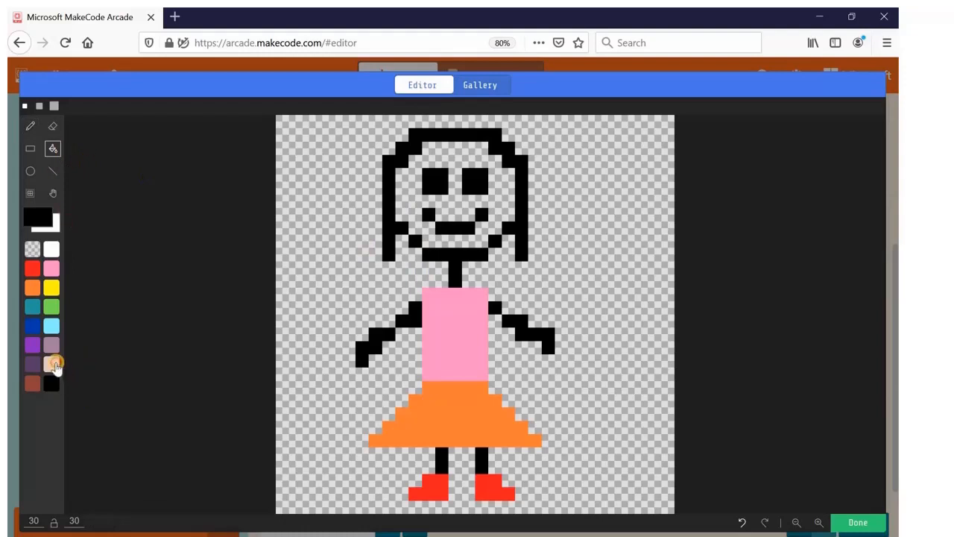
{"action": "left_click", "coordinate": [54, 363]}
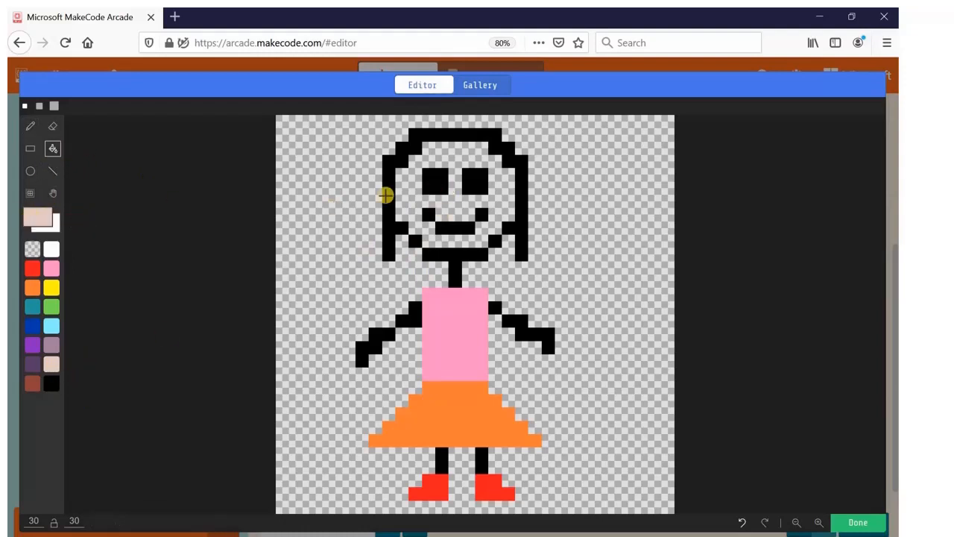
{"action": "left_click", "coordinate": [446, 154]}
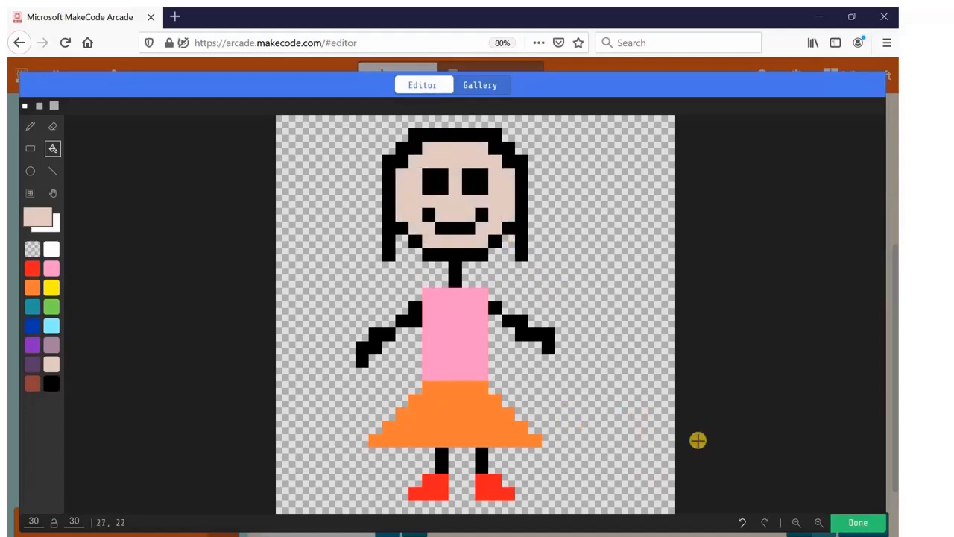
{"action": "left_click", "coordinate": [858, 523]}
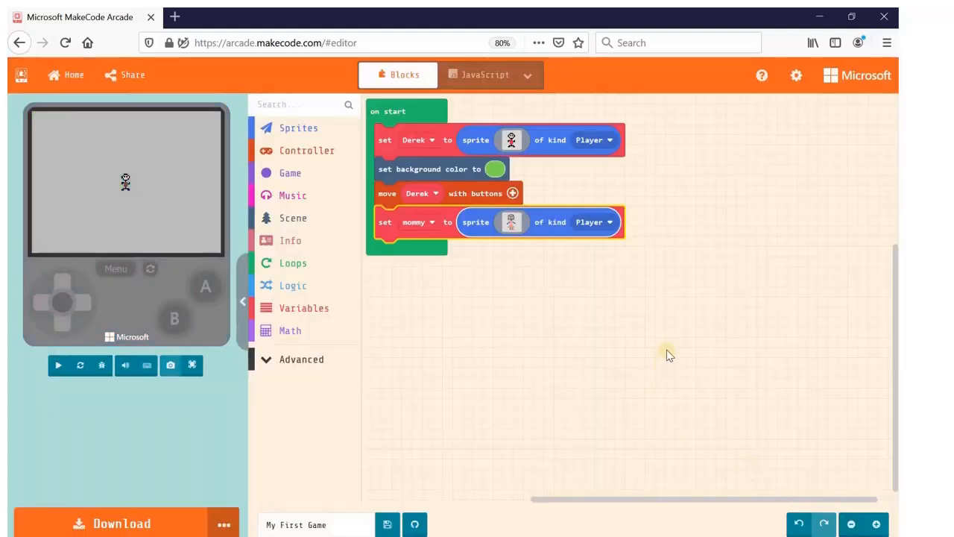
Test the controls in the simulator by moving the player sprite right and down, away from the mommy sprite
{"action": "left_click", "coordinate": [505, 284]}
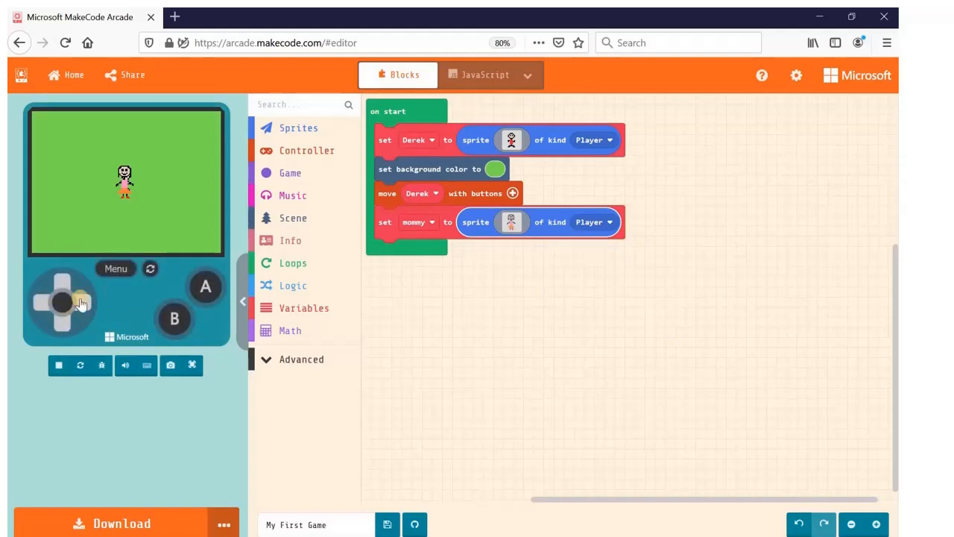
{"action": "left_click", "coordinate": [81, 302]}
{"action": "mouse_move", "coordinate": [80, 302]}
{"action": "left_mouse_down"}
{"action": "mouse_move", "coordinate": [64, 304]}
{"action": "mouse_move", "coordinate": [60, 320]}
{"action": "mouse_move", "coordinate": [28, 307]}
{"action": "mouse_move", "coordinate": [60, 282]}
{"action": "mouse_move", "coordinate": [109, 317]}
{"action": "mouse_move", "coordinate": [88, 304]}
{"action": "mouse_move", "coordinate": [78, 325]}
{"action": "mouse_move", "coordinate": [49, 292]}
{"action": "mouse_move", "coordinate": [89, 302]}
{"action": "mouse_move", "coordinate": [47, 302]}
{"action": "mouse_move", "coordinate": [80, 319]}
{"action": "left_mouse_up"}
{"action": "left_click", "coordinate": [81, 319]}
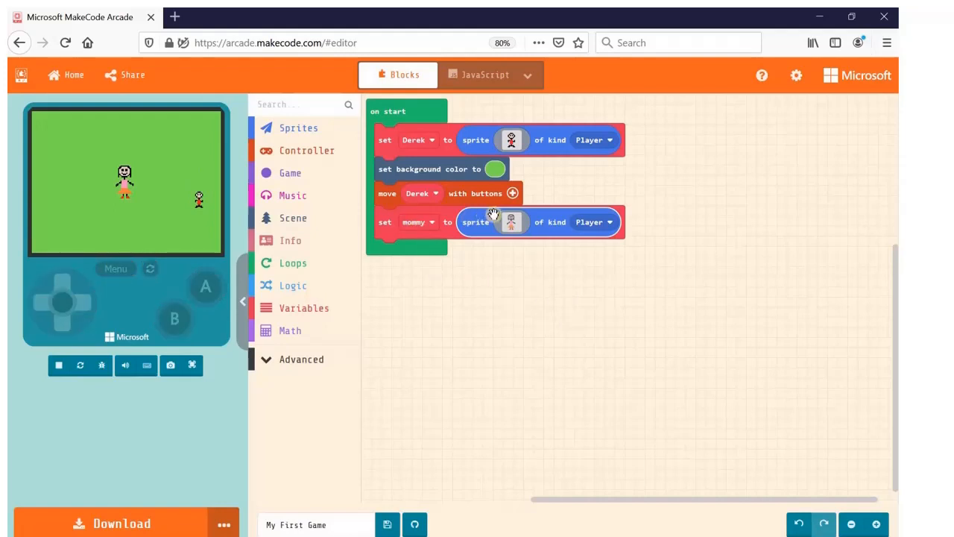
Create a new sprite kind named Parent and assign it to the mommy sprite
{"action": "left_click", "coordinate": [607, 224]}
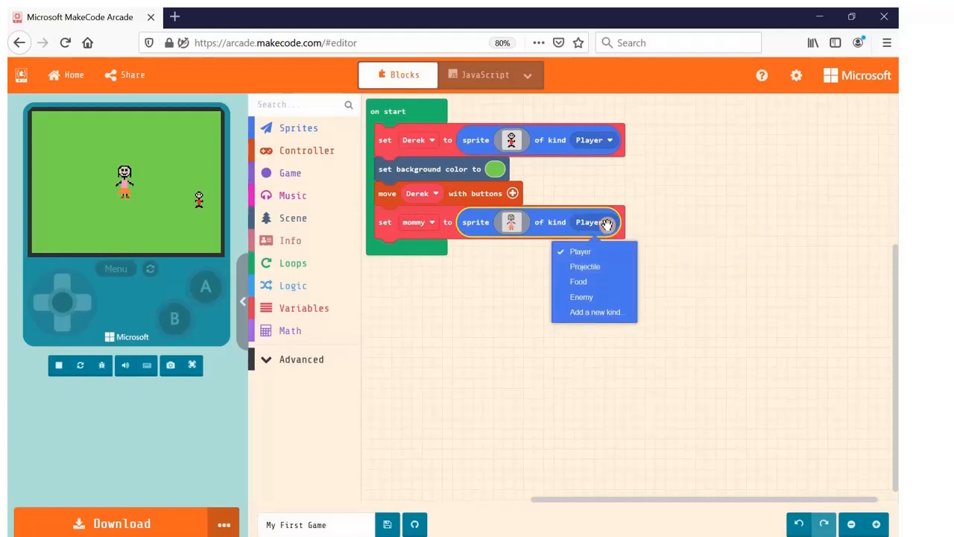
{"action": "left_click", "coordinate": [589, 313]}
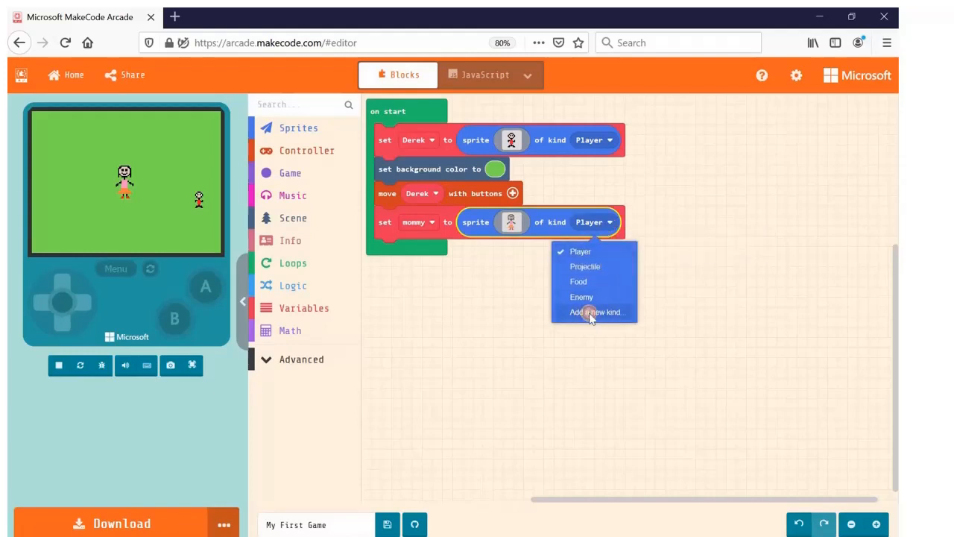
{"action": "type", "text": "Parent"}
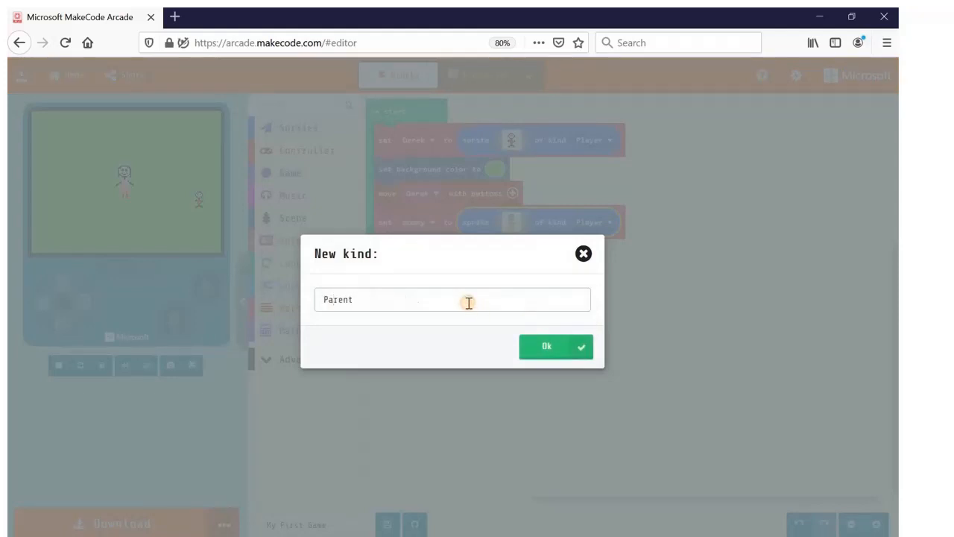
{"action": "left_click", "coordinate": [548, 346]}
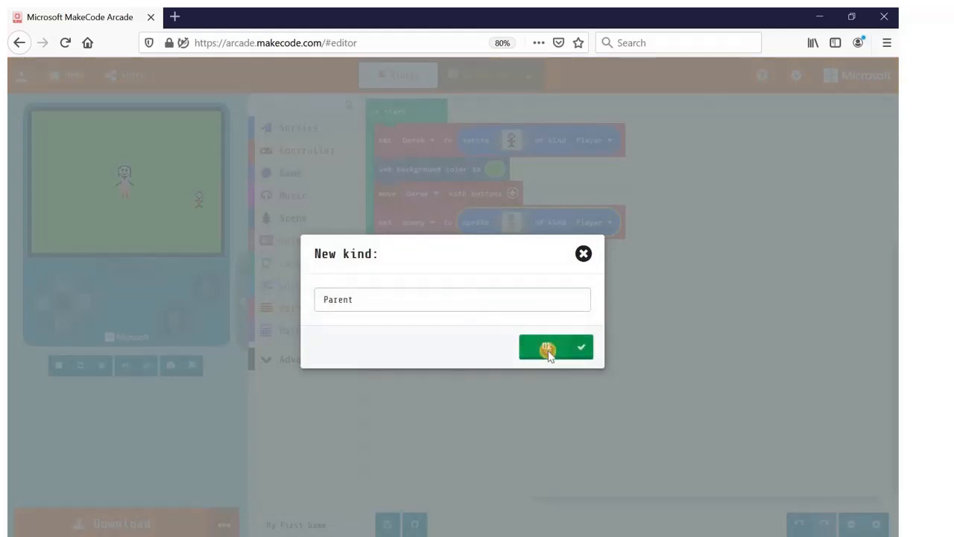
{"action": "left_click", "coordinate": [638, 248]}
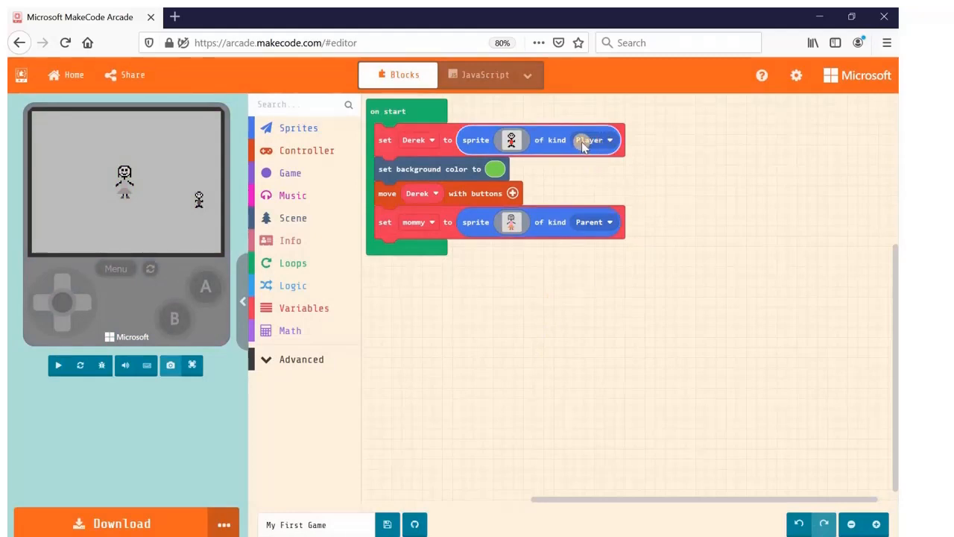
Test the player sprite's movement in the simulator again, restarting the game to run it from the beginning
{"action": "left_click", "coordinate": [125, 305]}
{"action": "mouse_move", "coordinate": [80, 300]}
{"action": "left_mouse_down"}
{"action": "mouse_move", "coordinate": [70, 313]}
{"action": "mouse_move", "coordinate": [62, 298]}
{"action": "mouse_move", "coordinate": [69, 318]}
{"action": "left_mouse_up"}
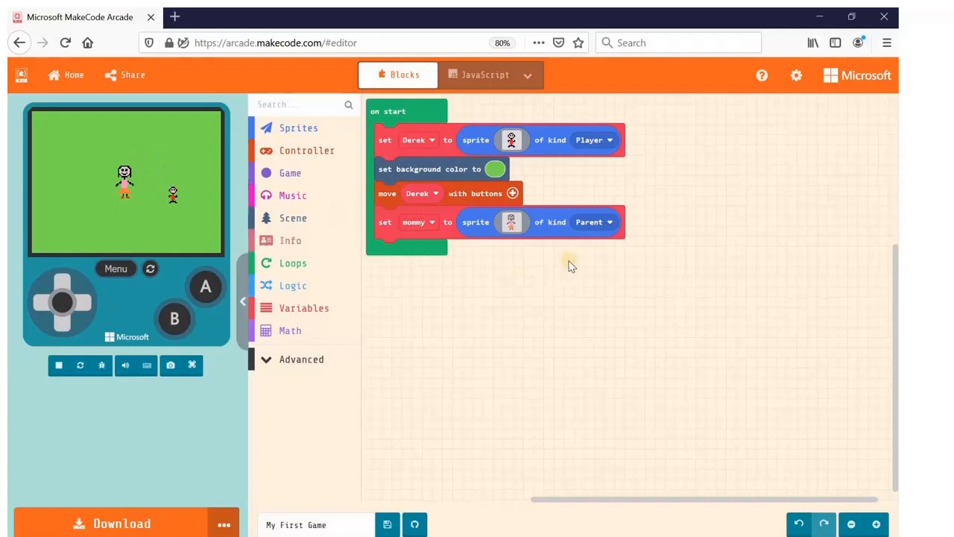
{"action": "left_click", "coordinate": [597, 235]}
{"action": "left_click", "coordinate": [150, 271]}
{"action": "left_click", "coordinate": [150, 269]}
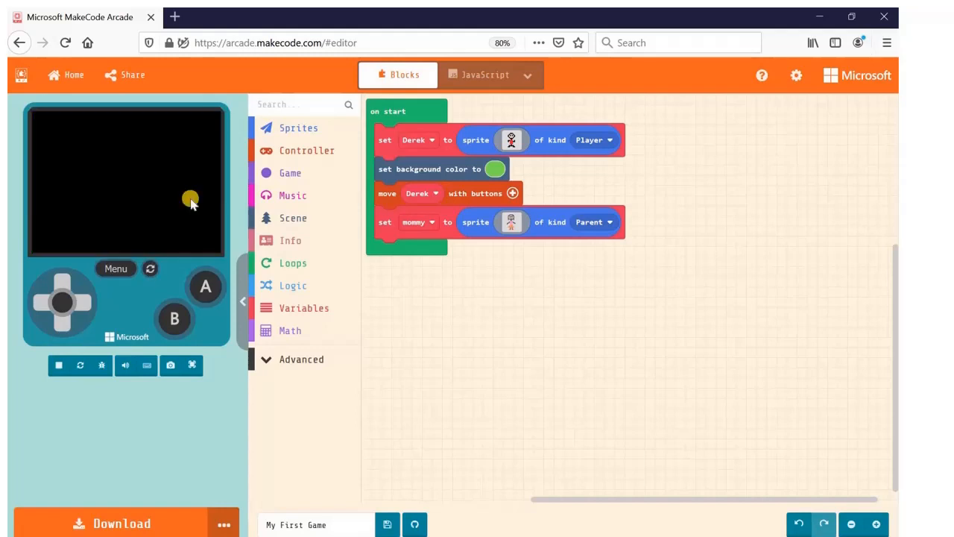
{"action": "left_click", "coordinate": [82, 310]}
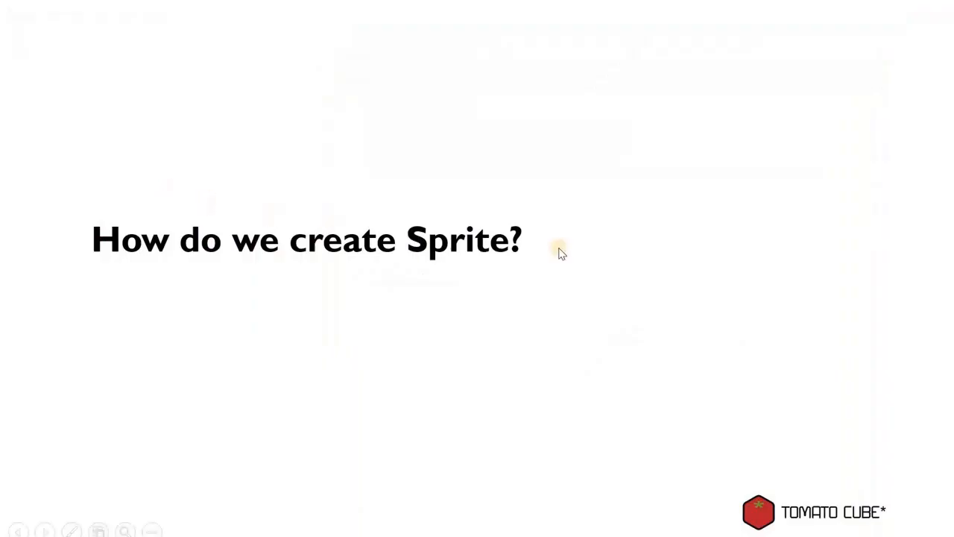
{"action": "left_click", "coordinate": [561, 253]}
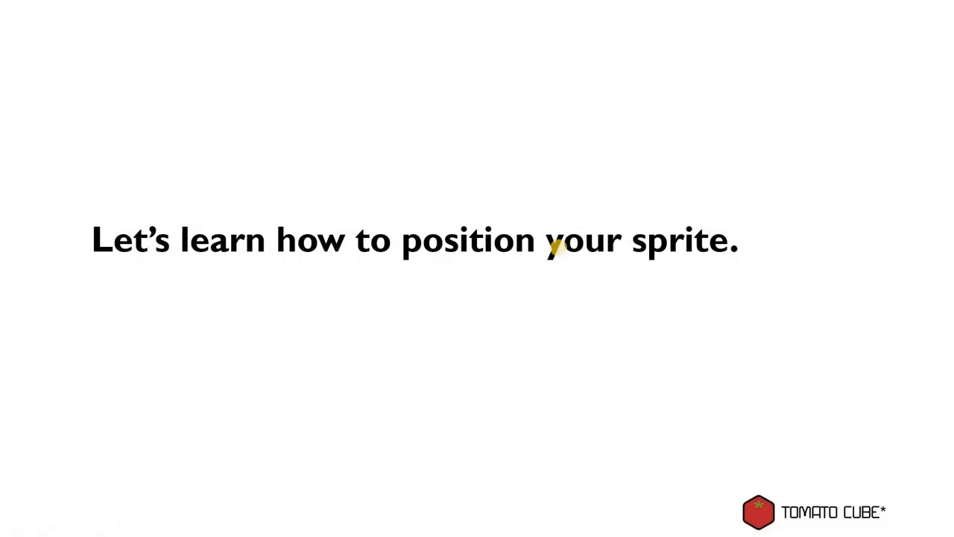
{"action": "left_click", "coordinate": [556, 247]}
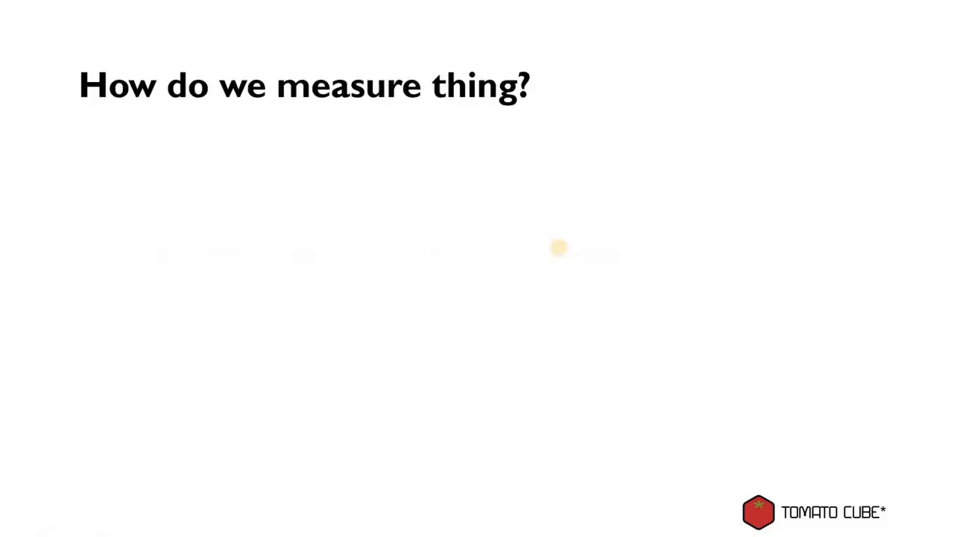